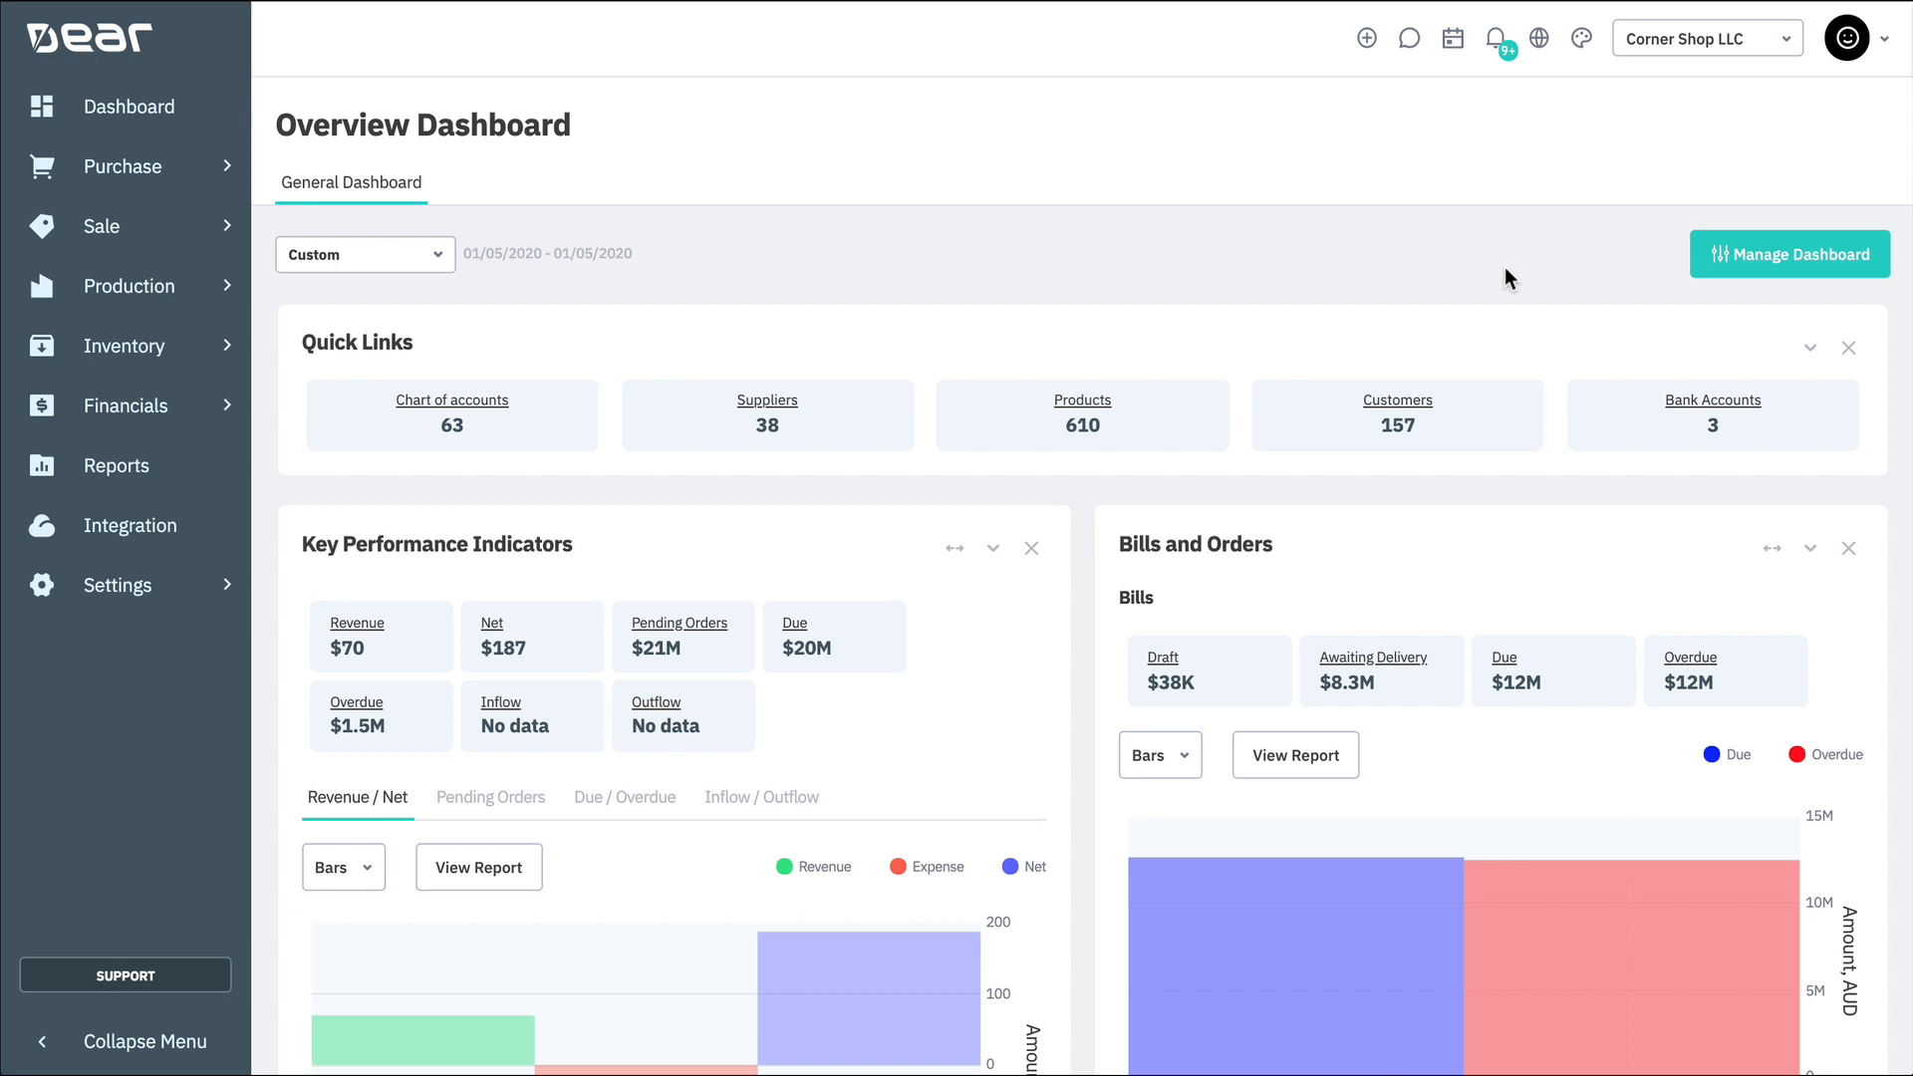
Start a new simple sale.
click(193, 234)
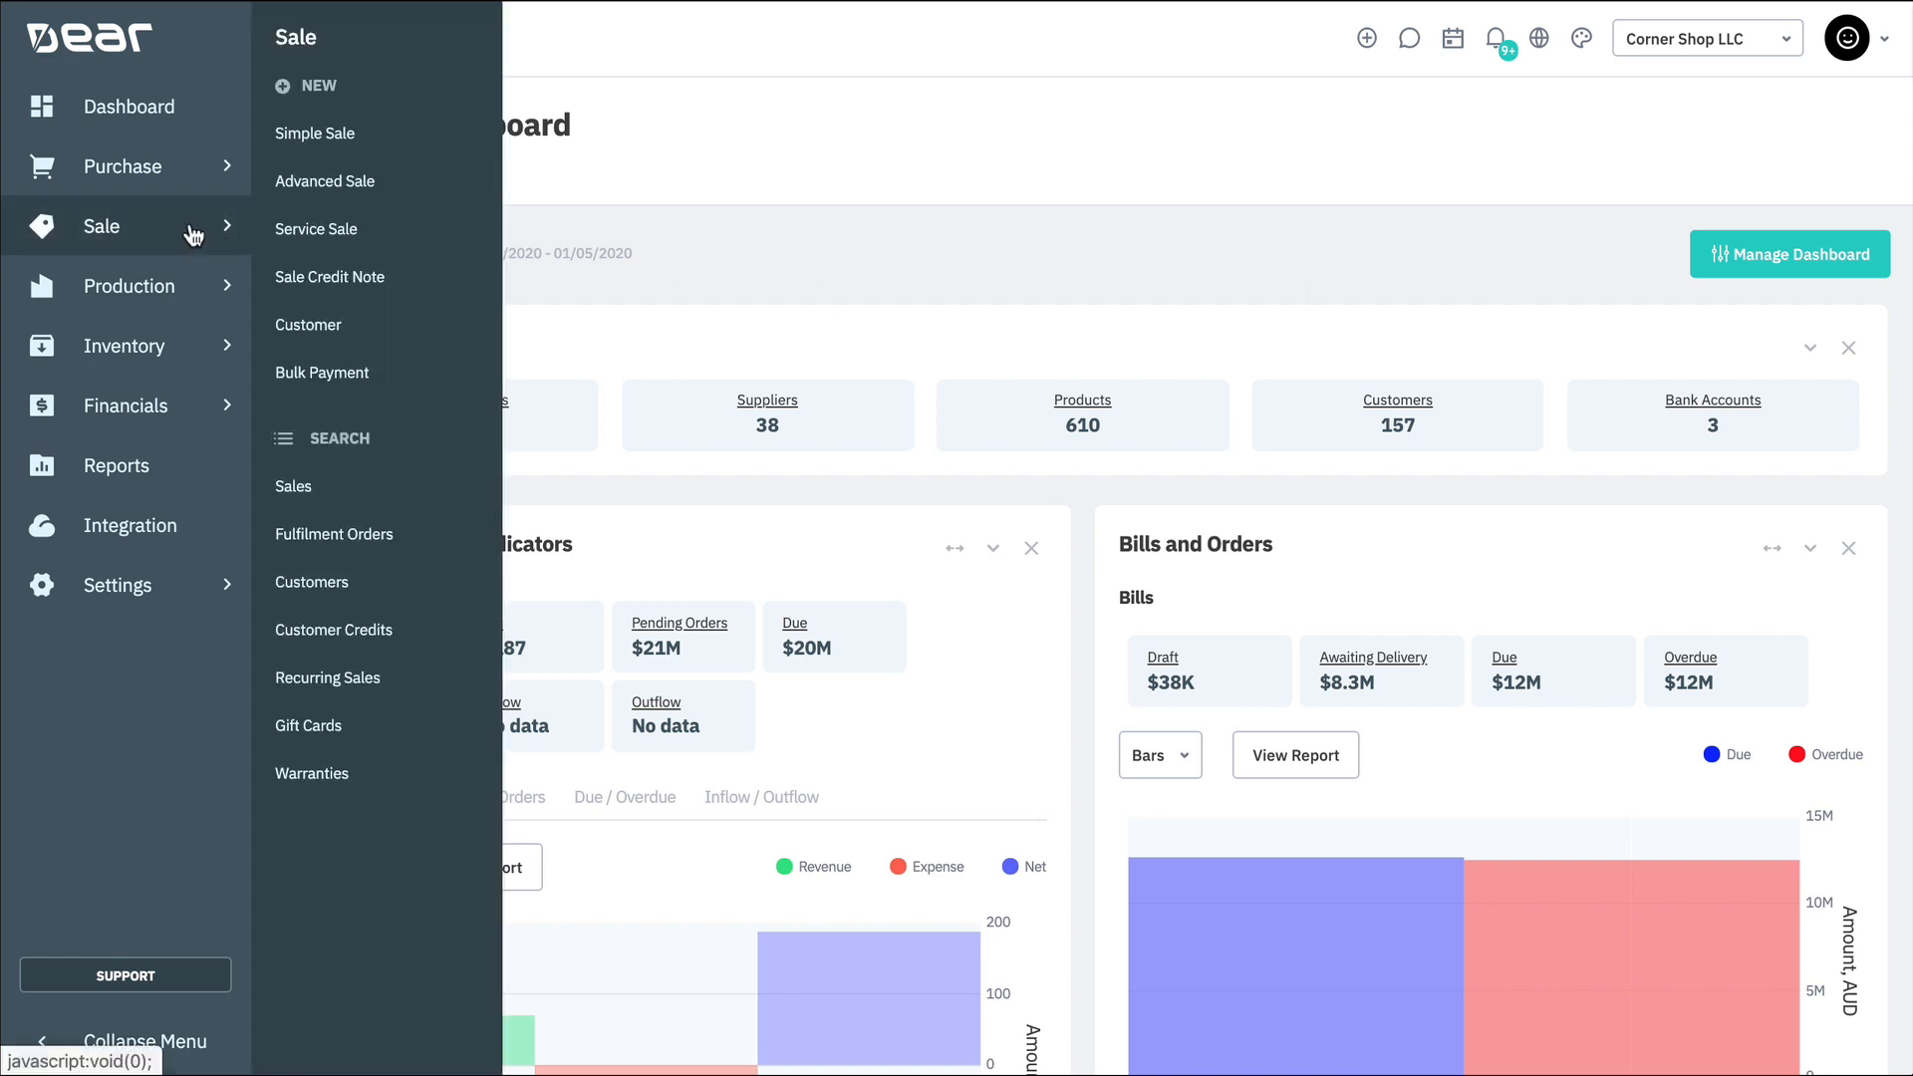
click(460, 149)
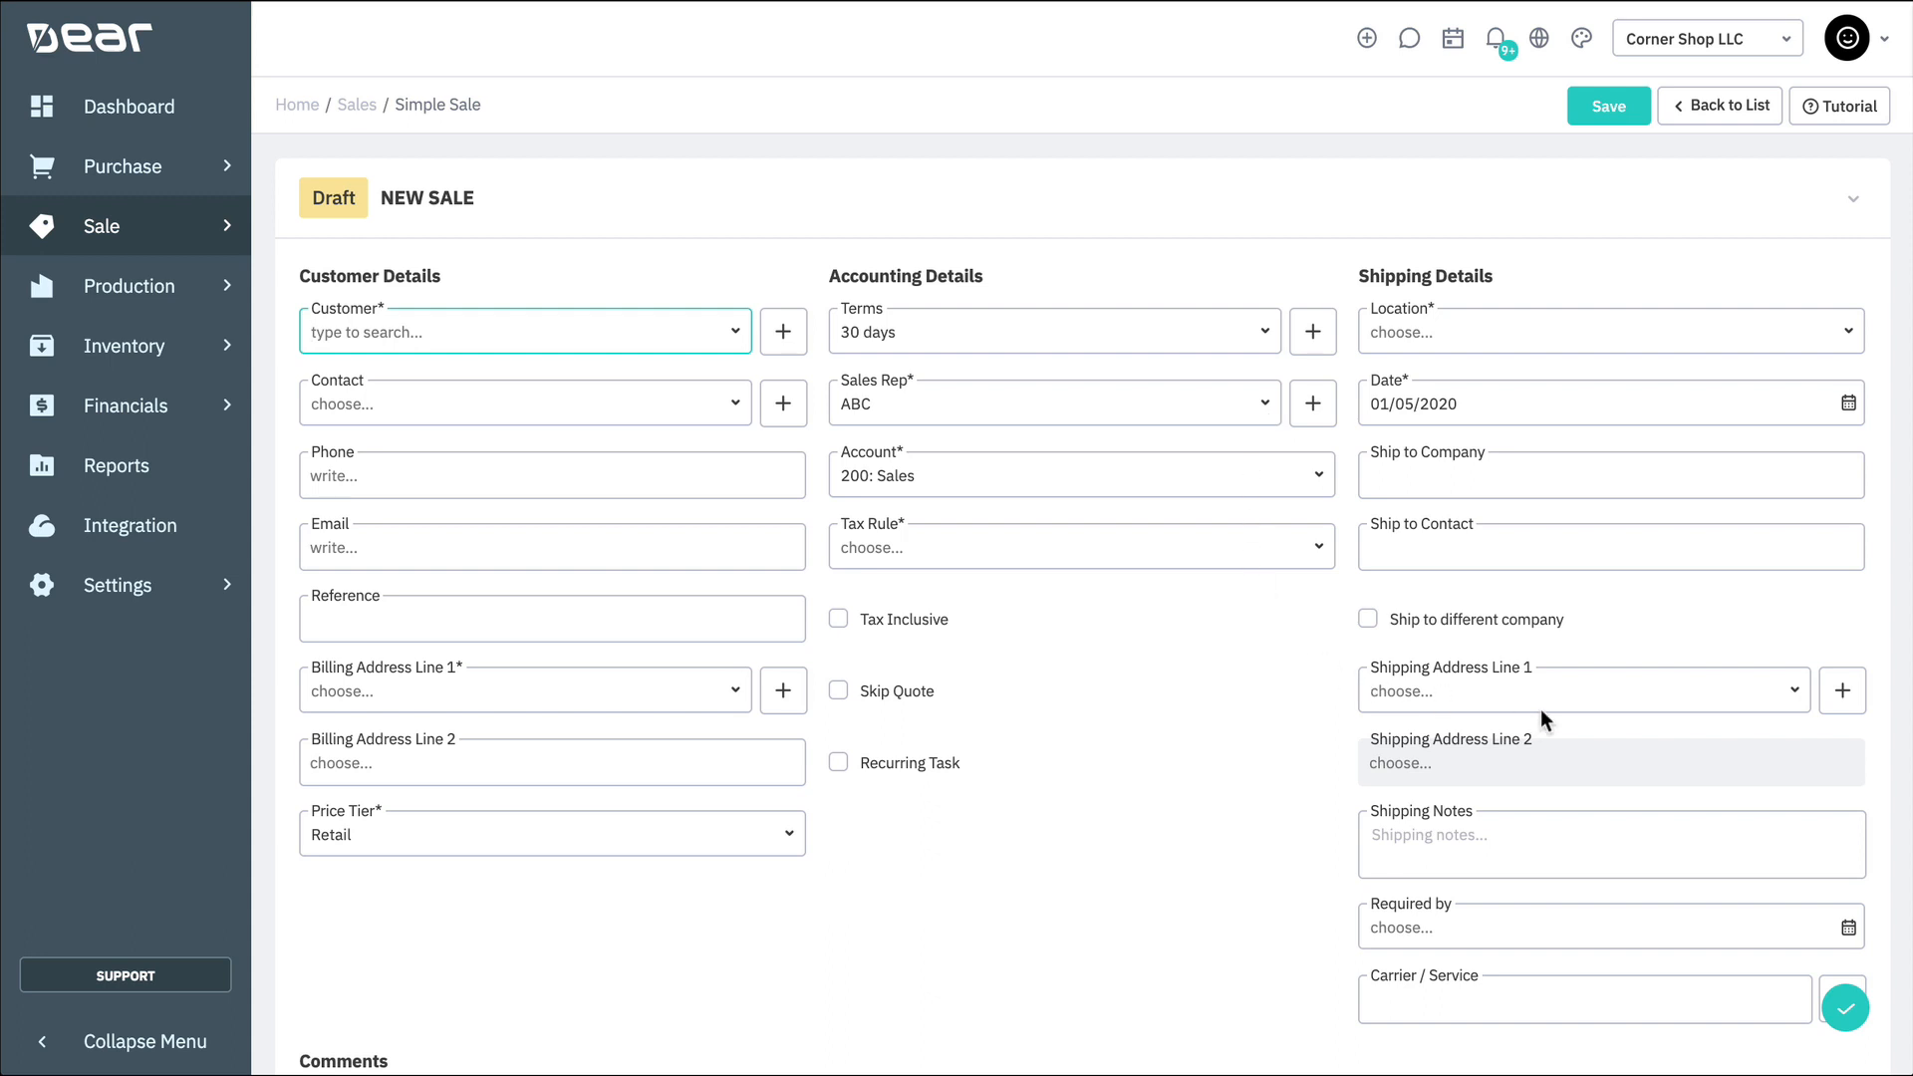
Examine the new sale form, from the customer, accounting and shipping details to the quote lines, additional charges, memo and customer credit.
scroll(1267, 763, down, 4)
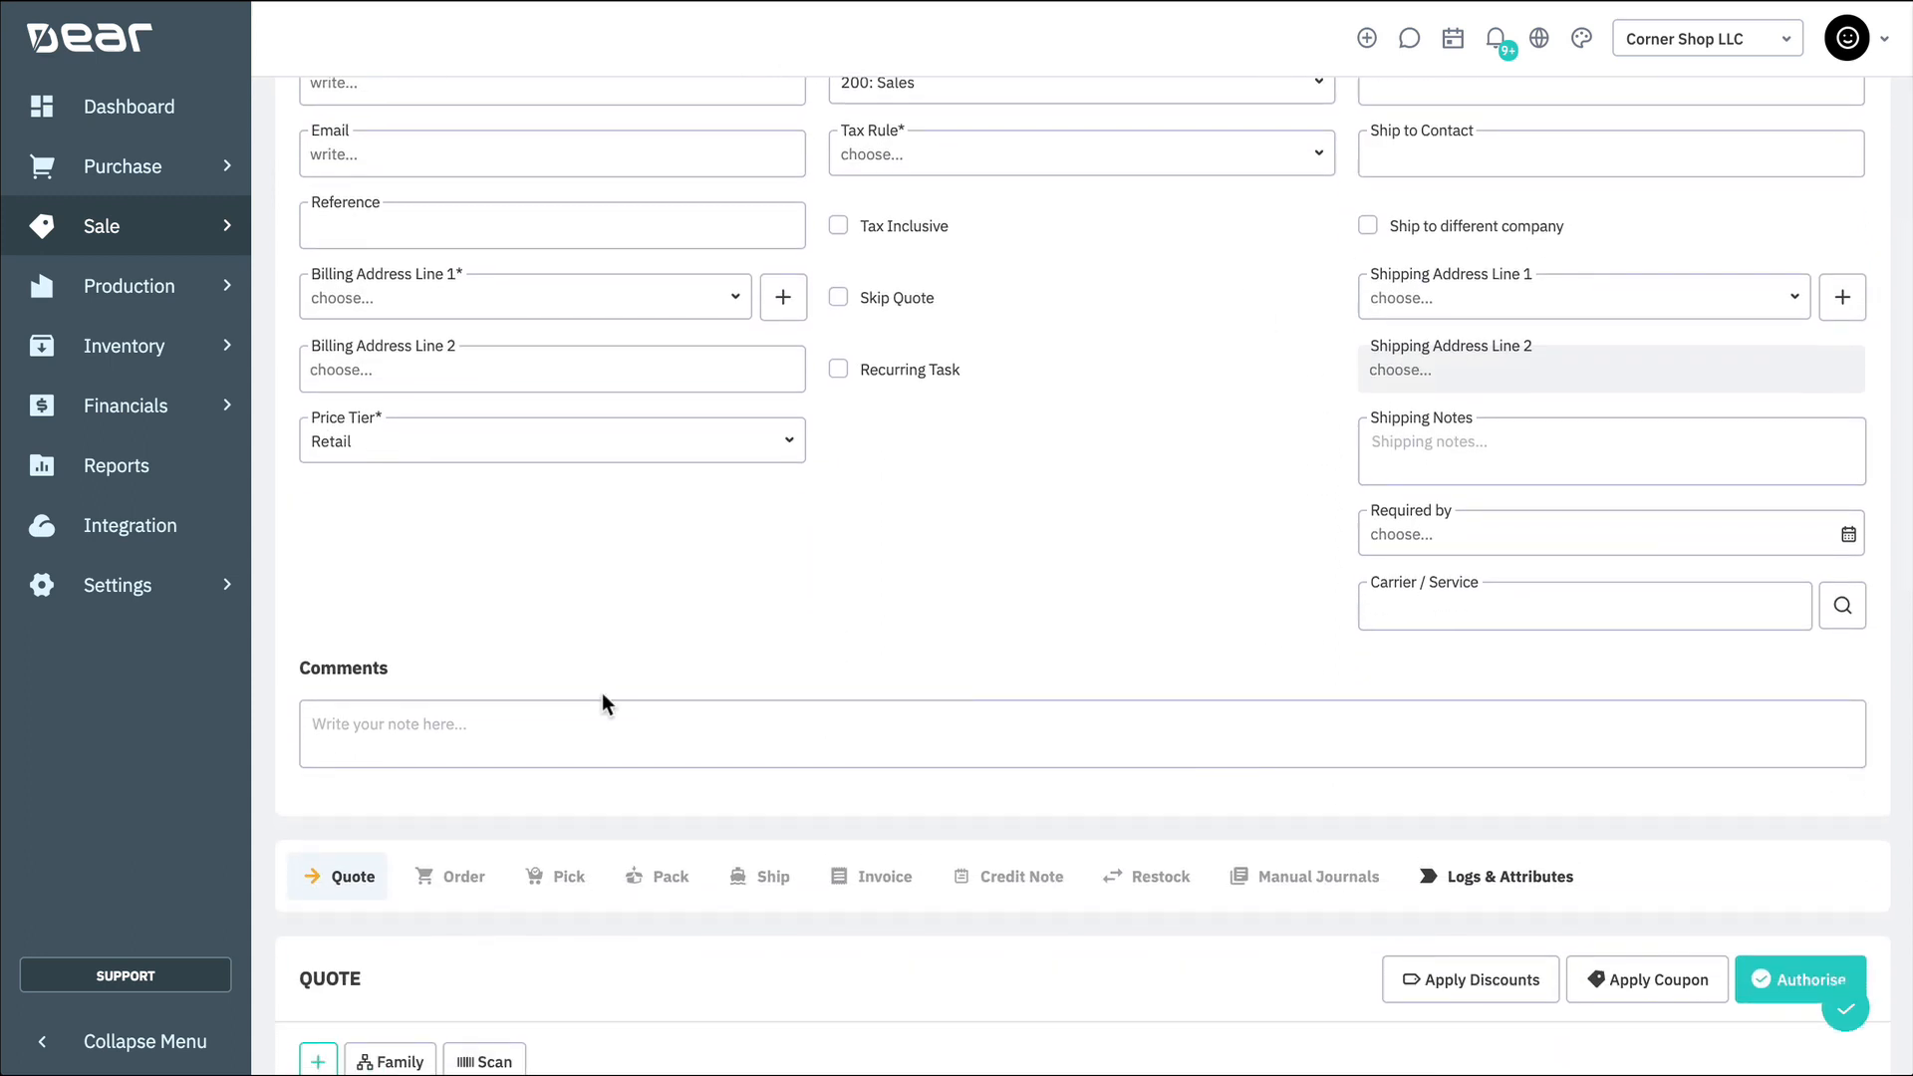
scroll(602, 703, down, 3)
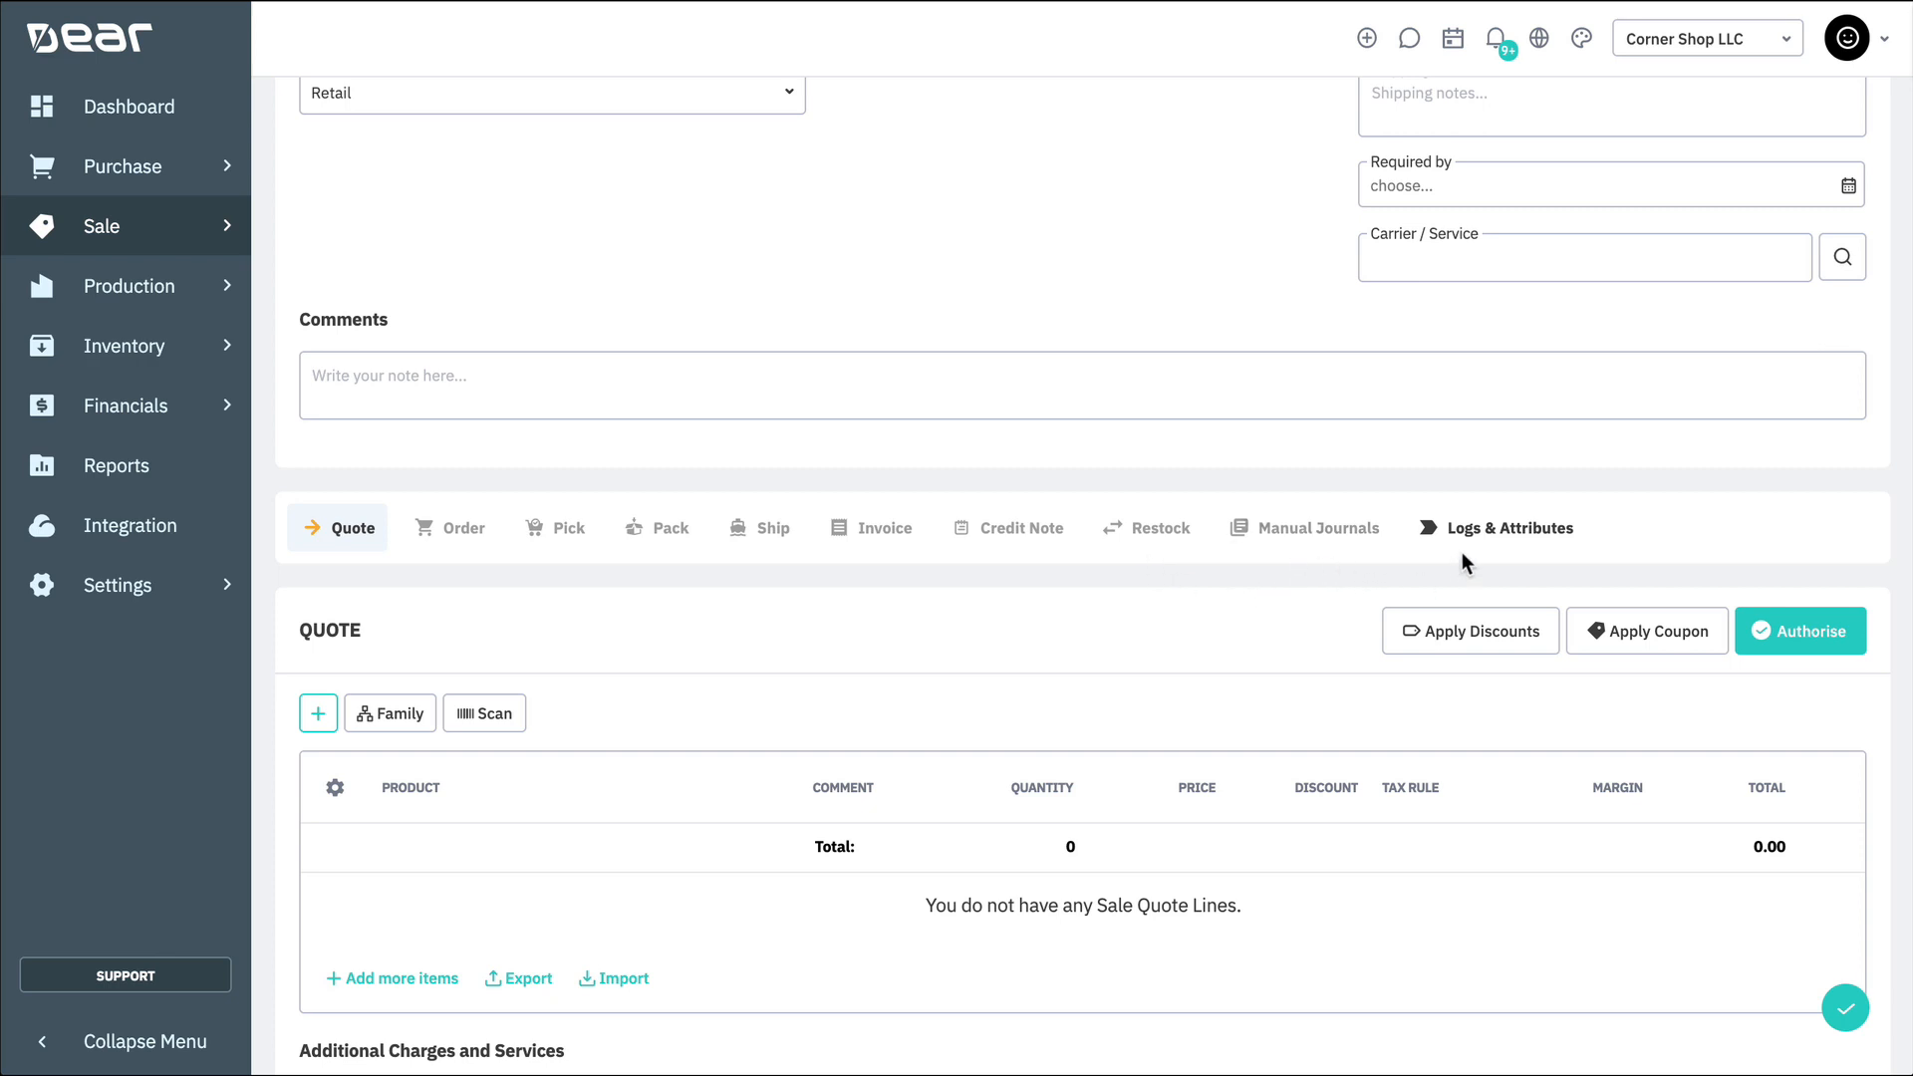
scroll(1247, 749, down, 4)
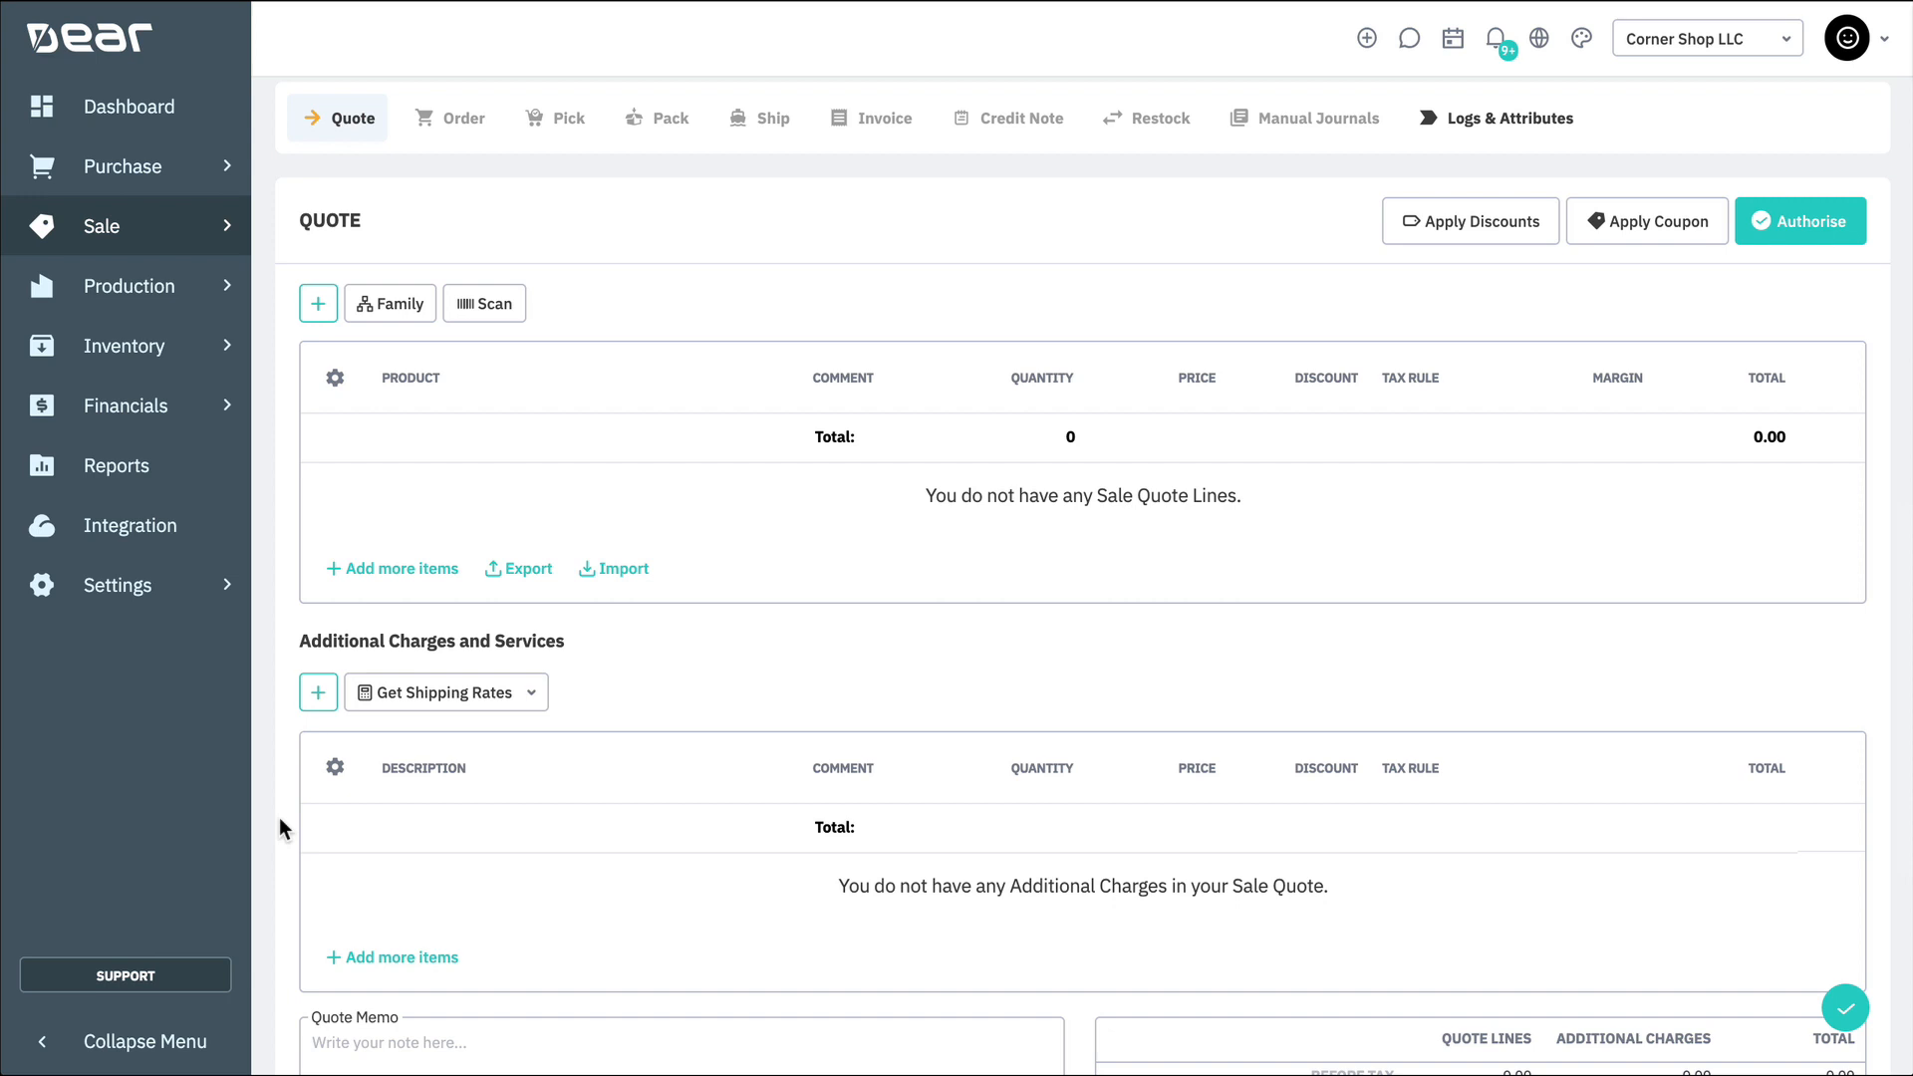
scroll(279, 817, down, 5)
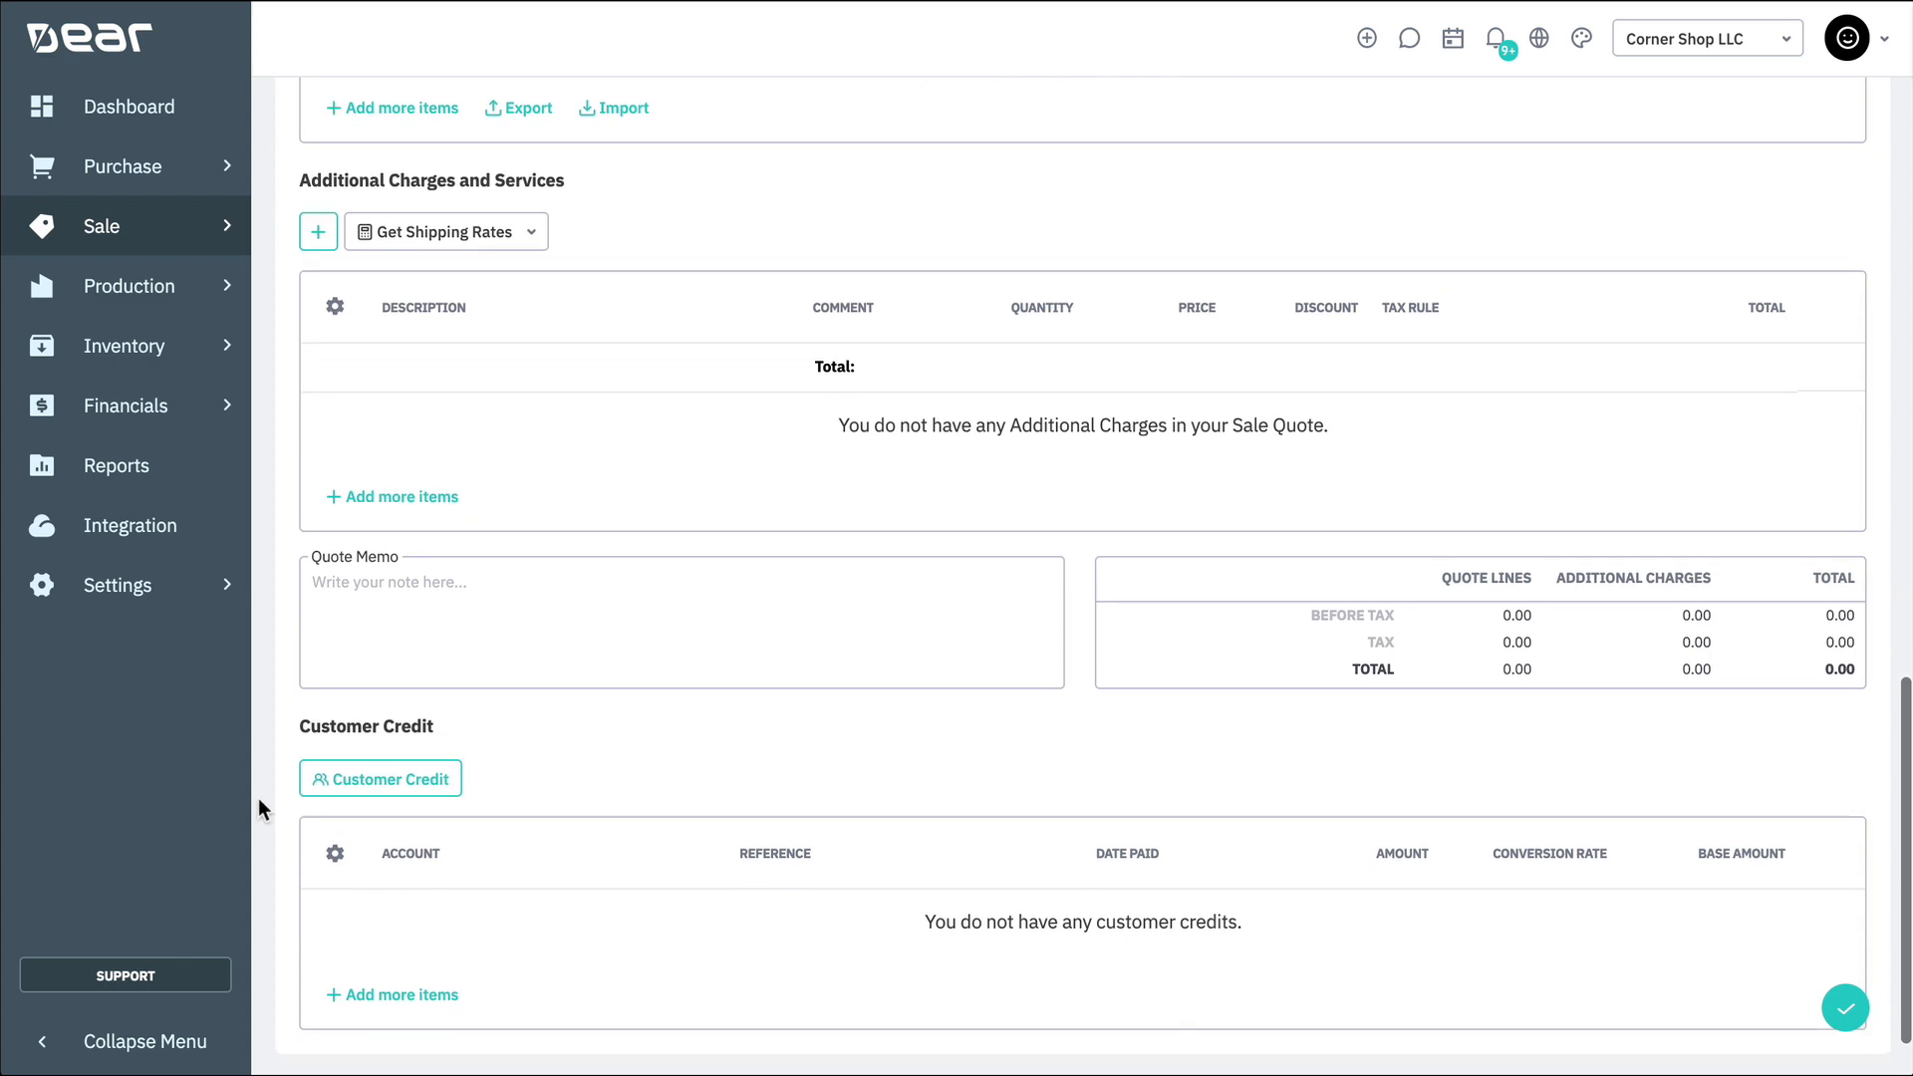
scroll(259, 798, down, 1)
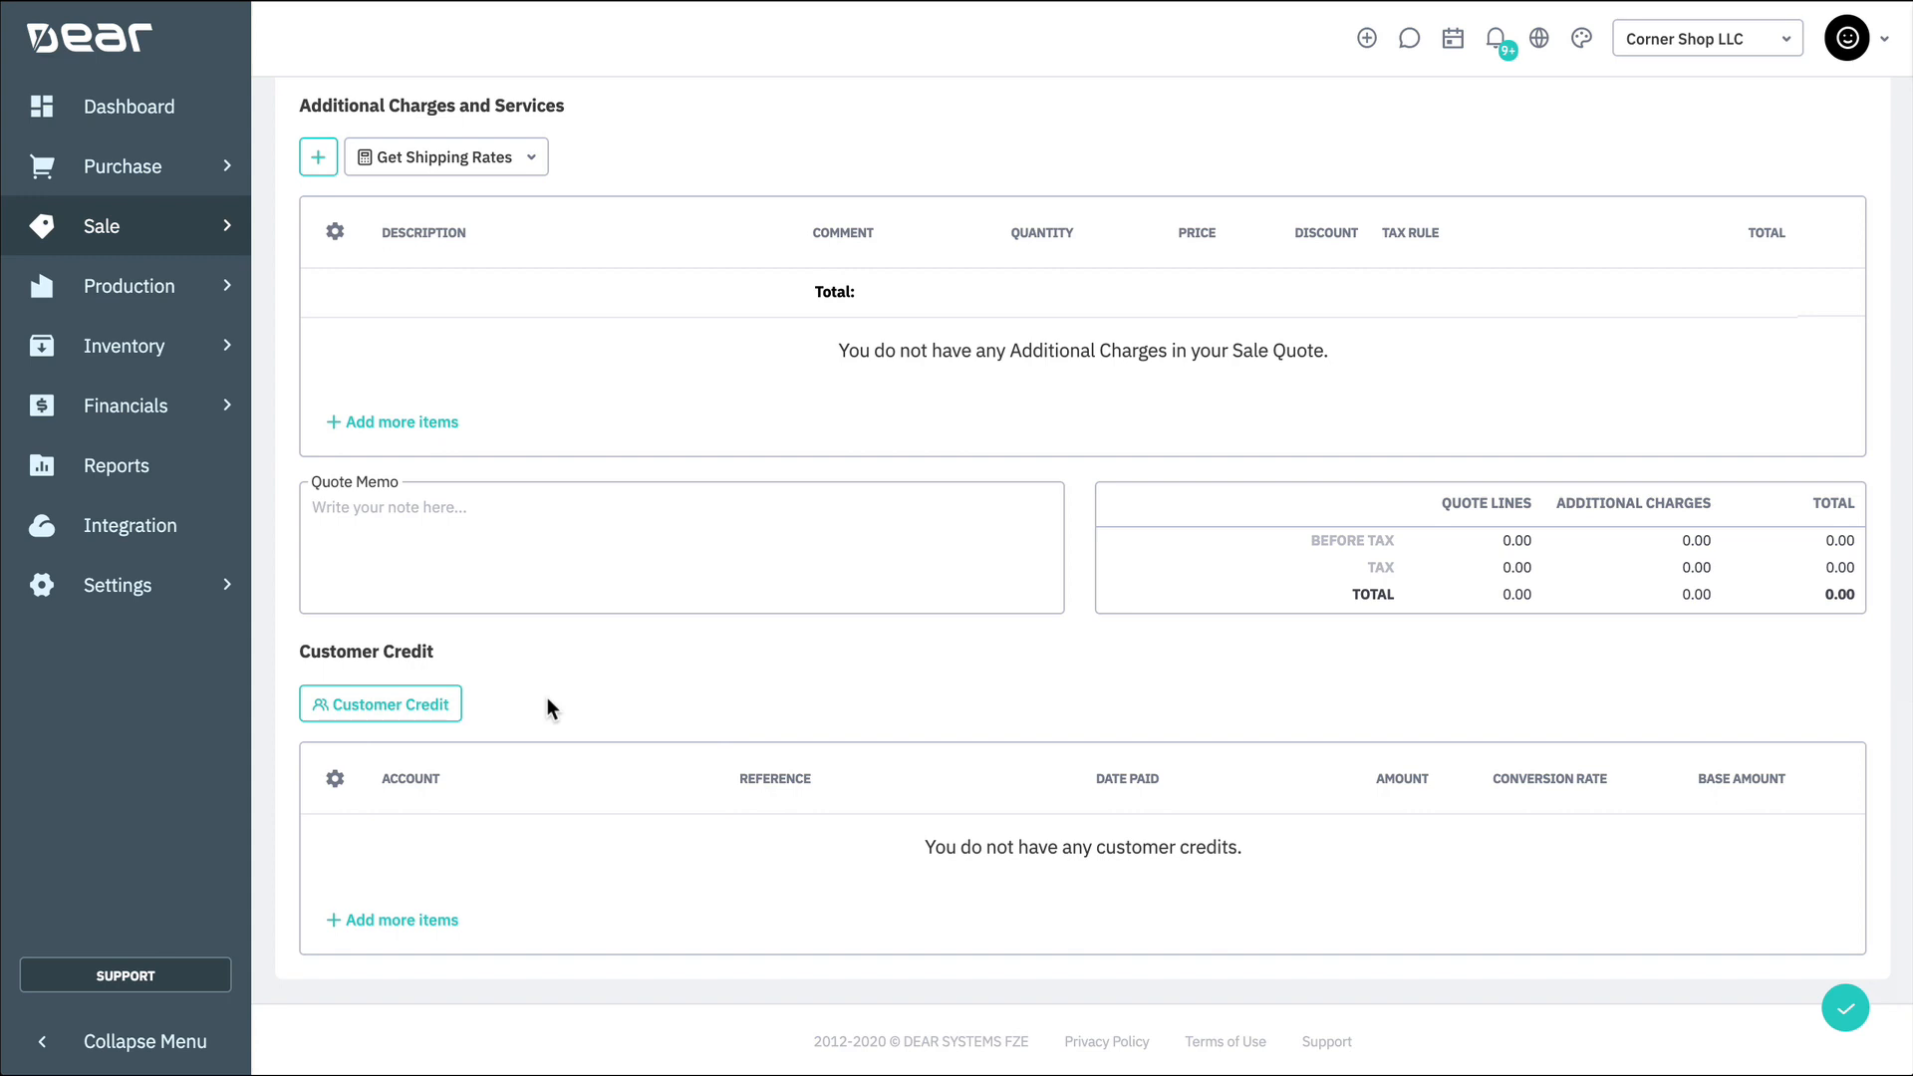
scroll(547, 700, up, 15)
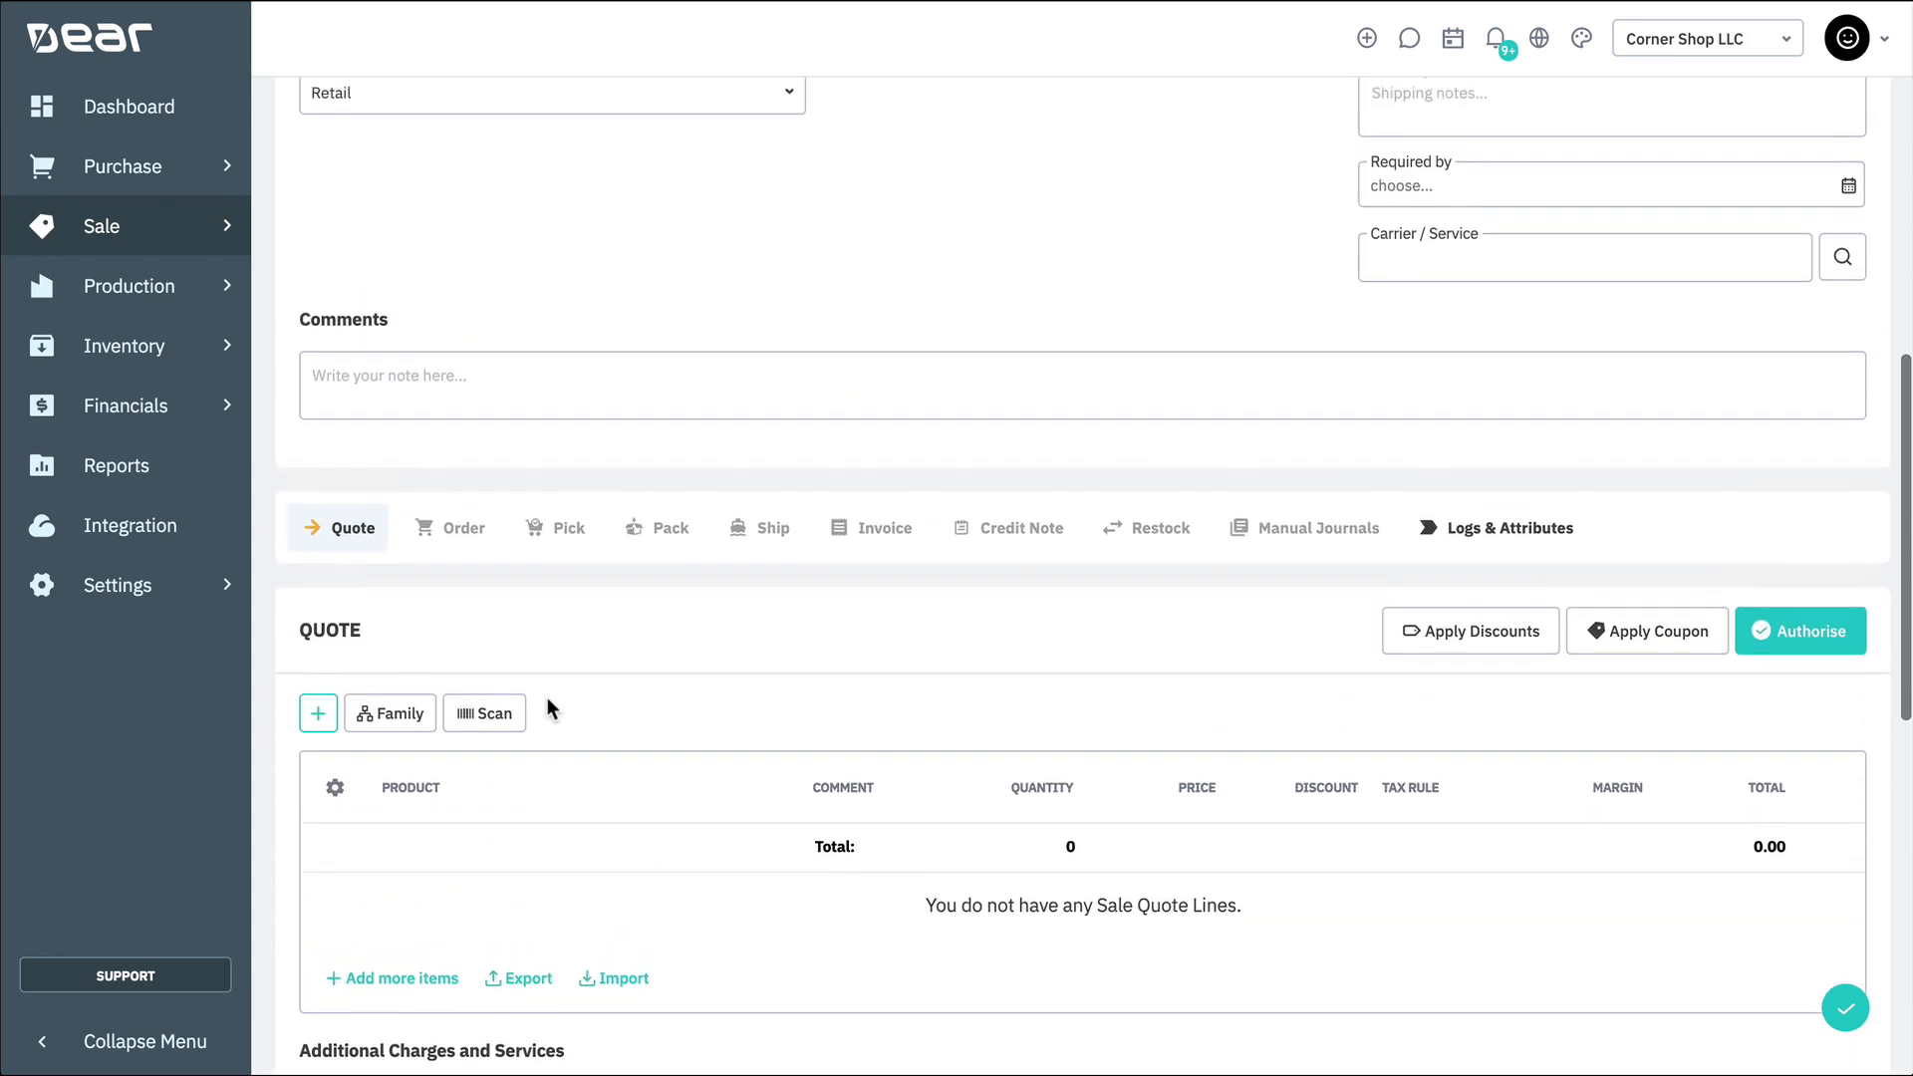
scroll(547, 697, up, 1)
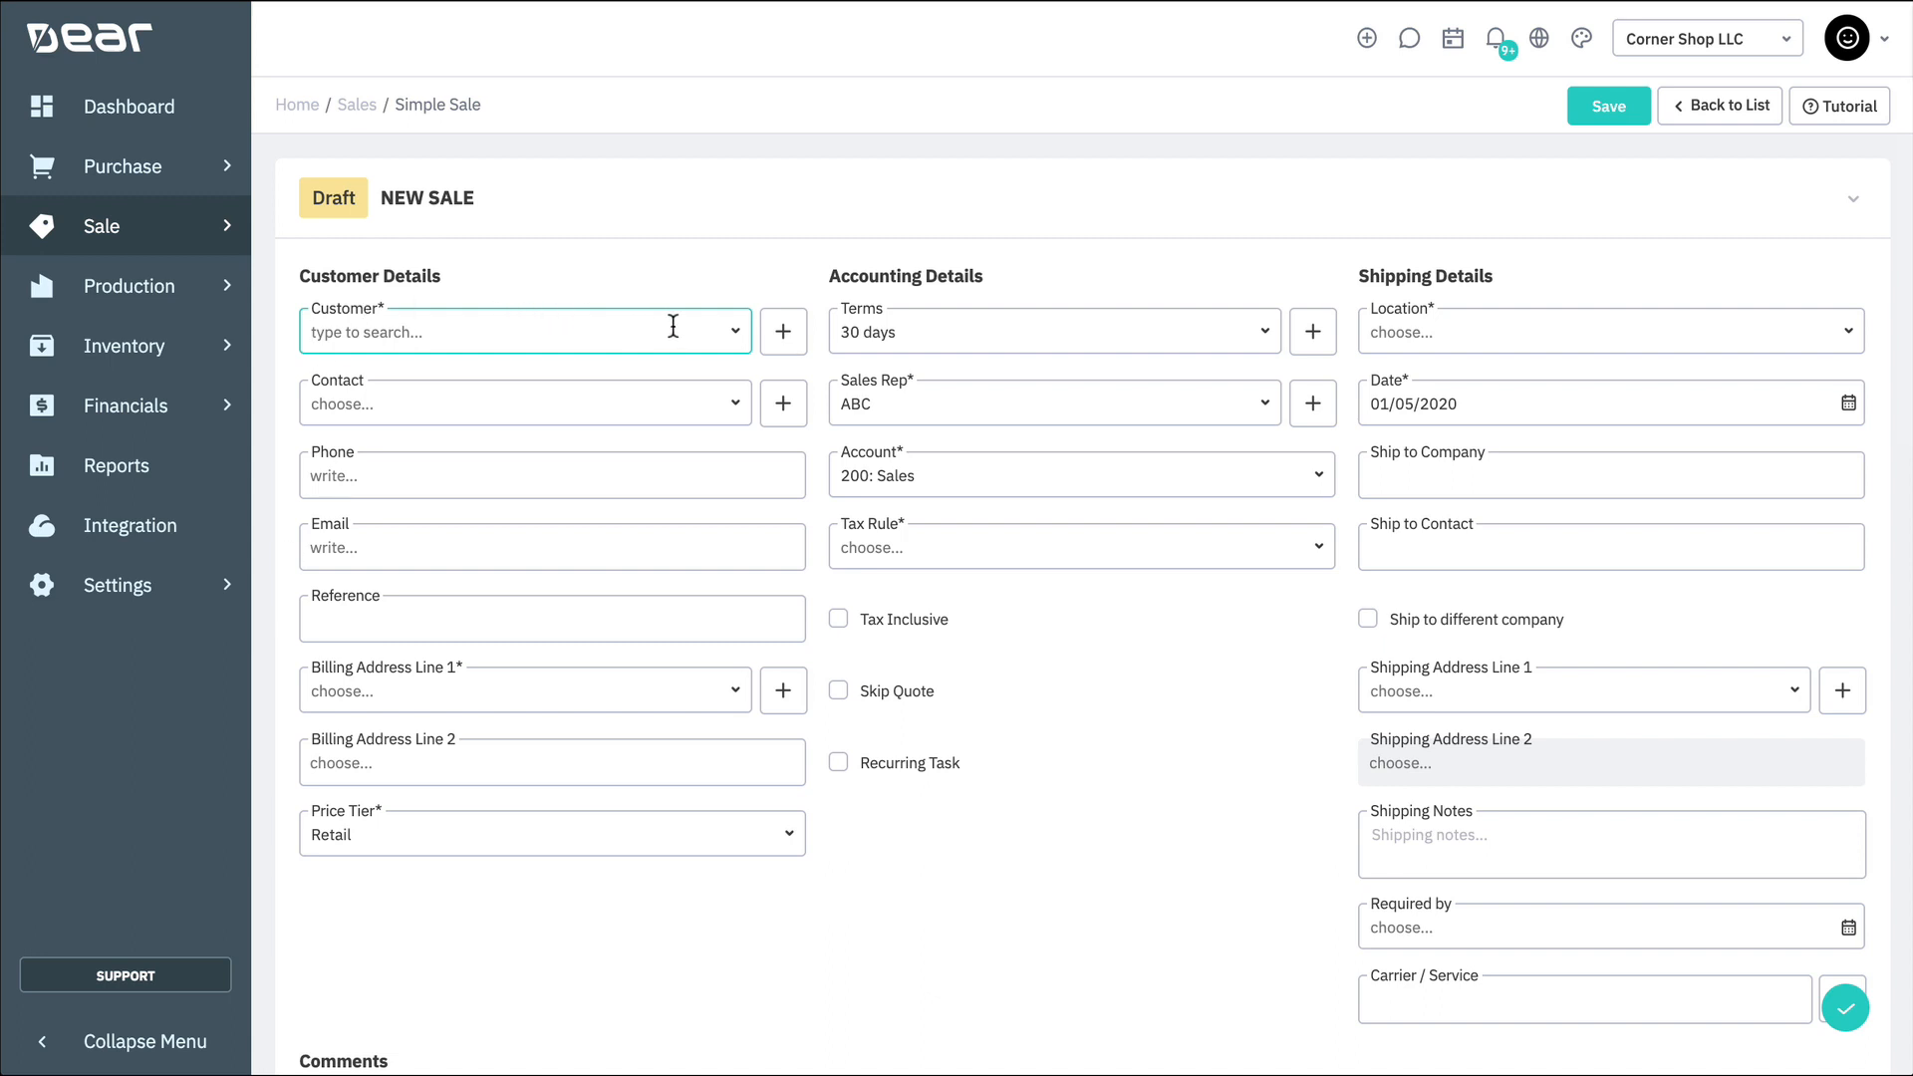
Set the sale's customer to ABC Furniture and choose the customer's contact person.
text(abc)
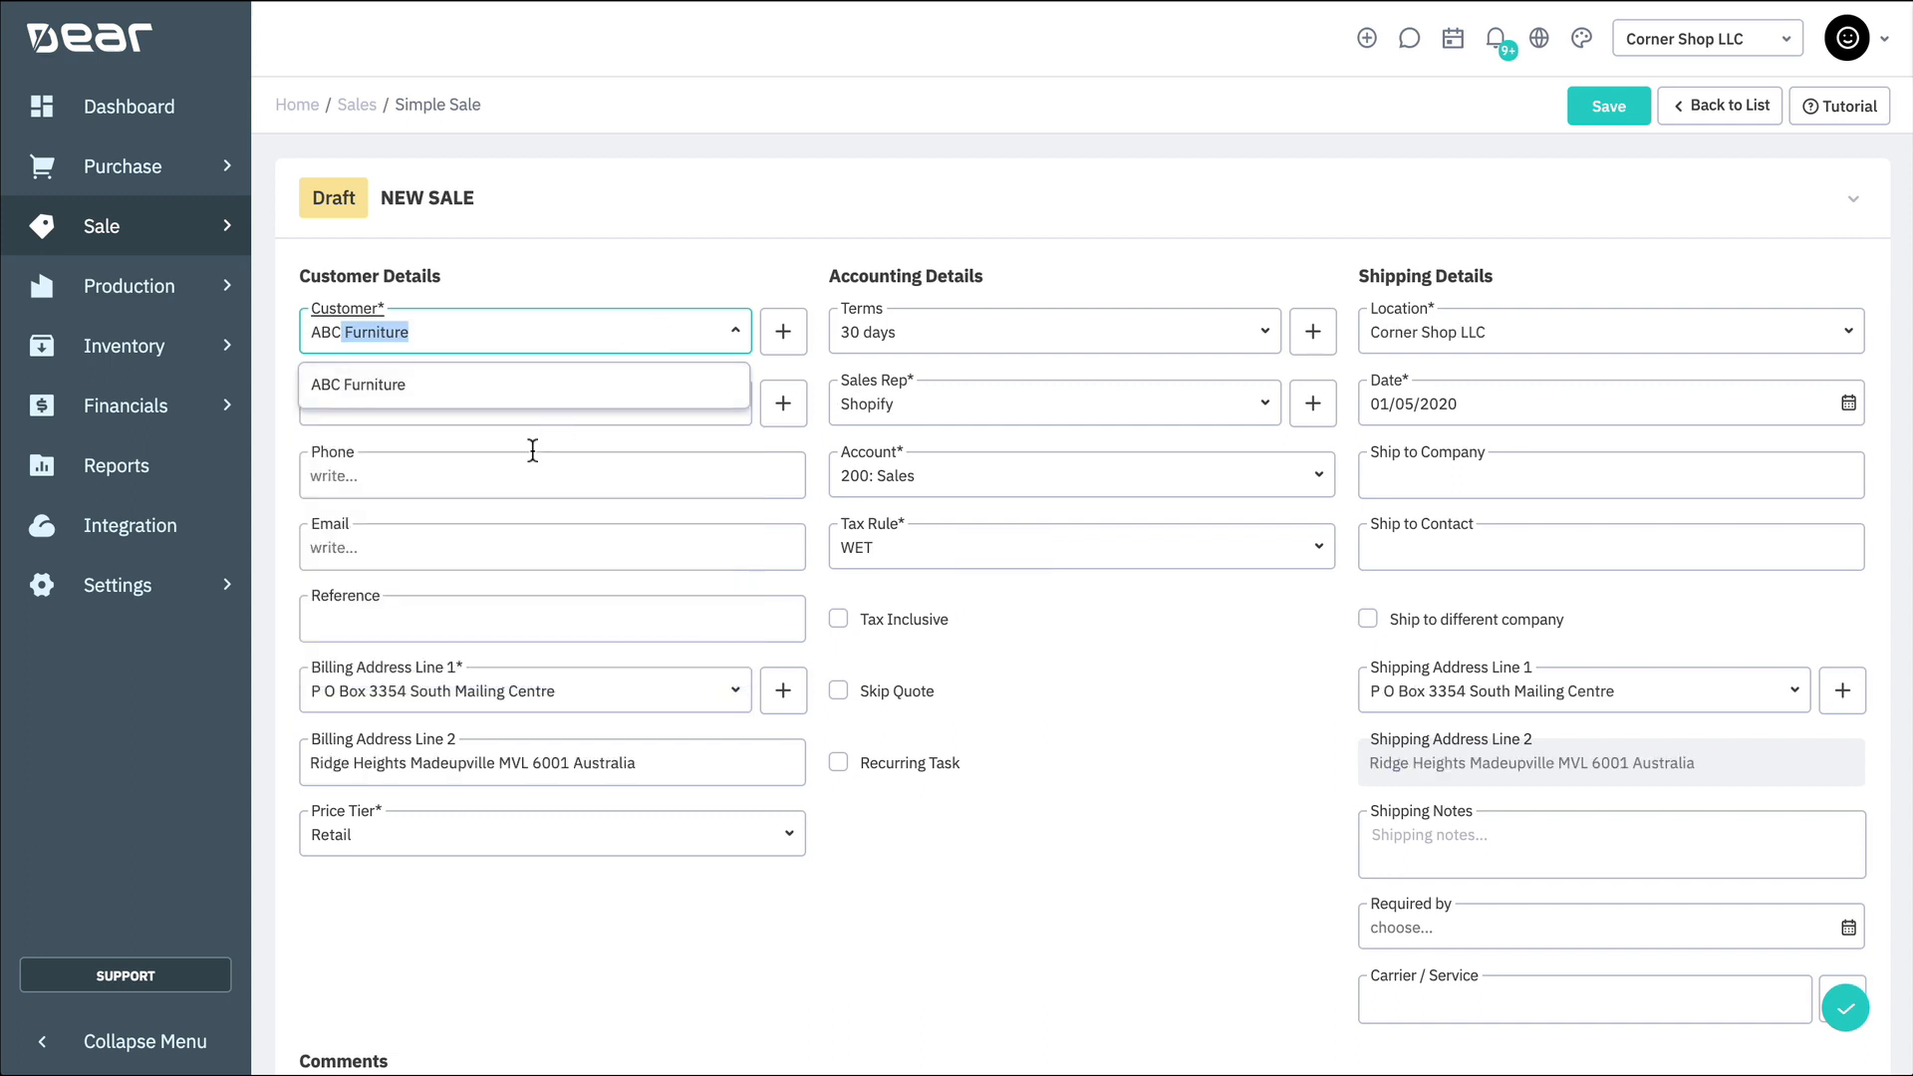
click(418, 403)
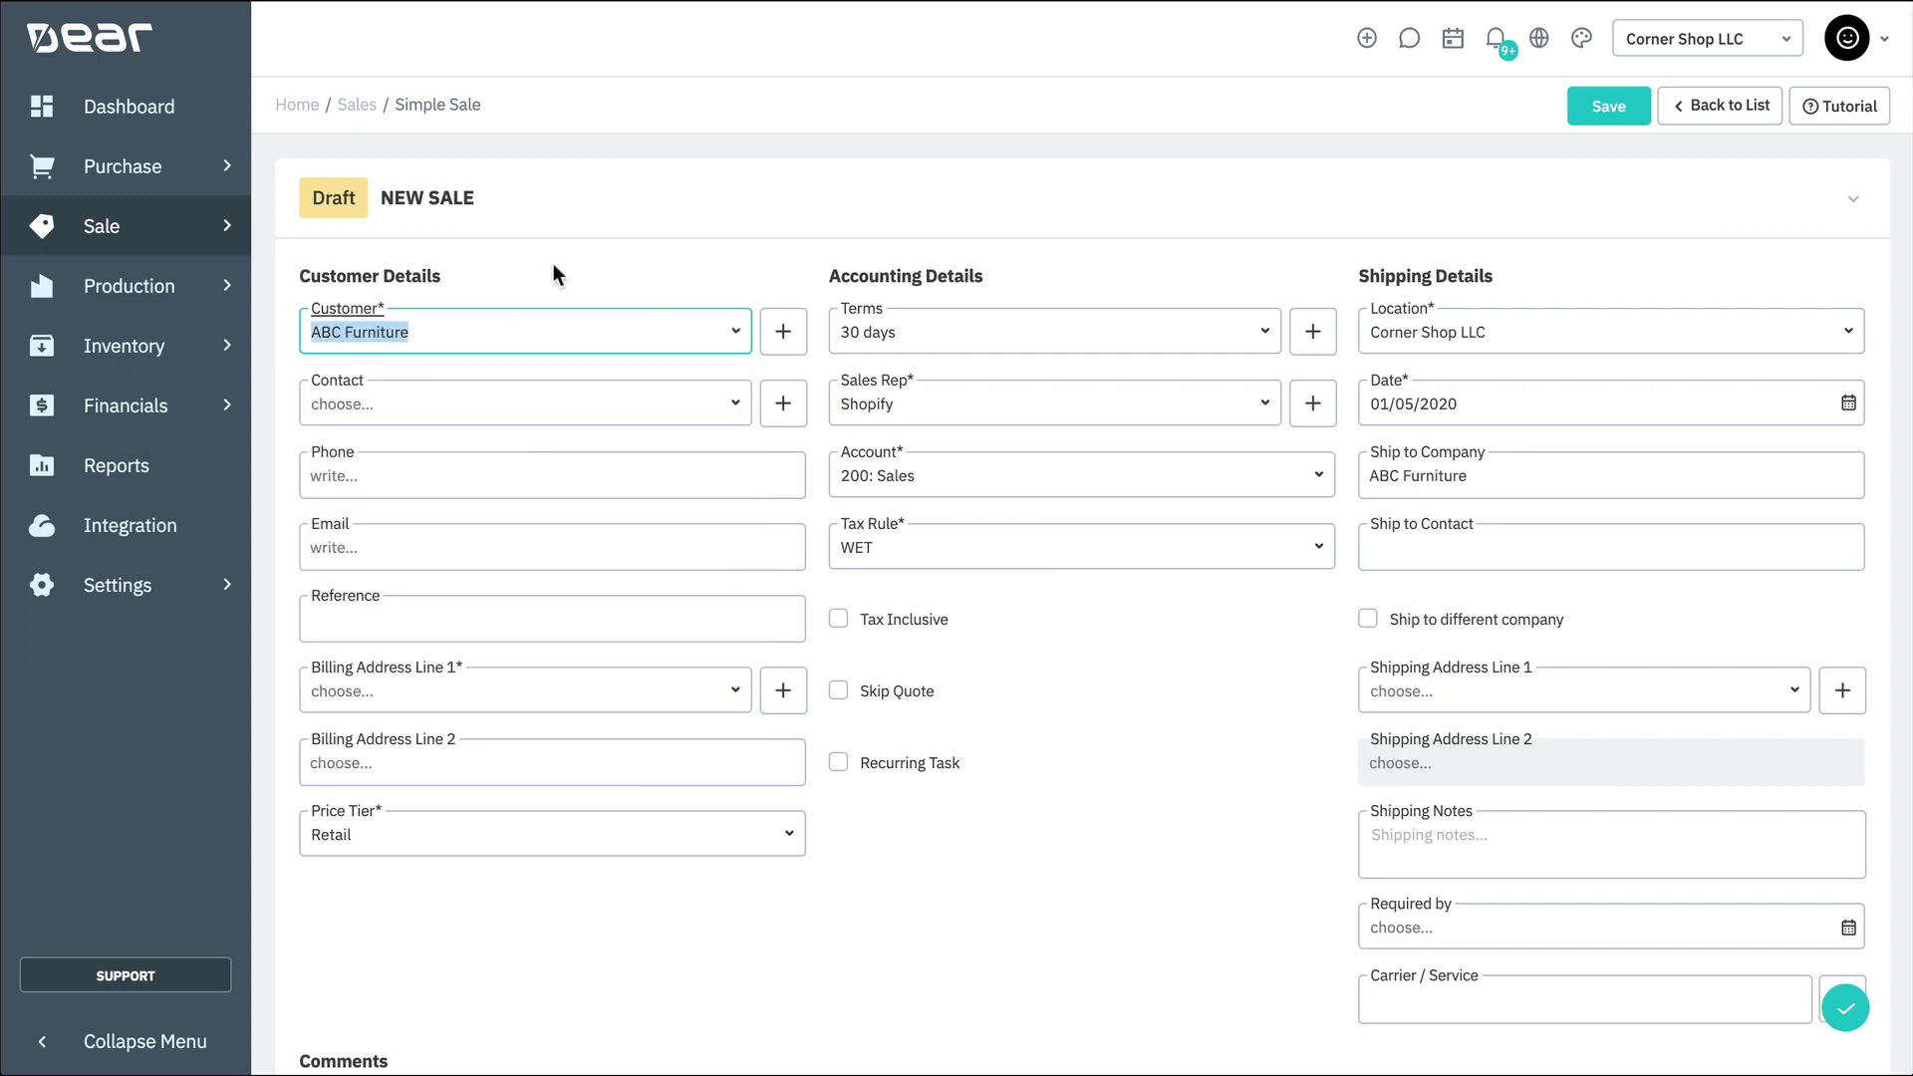
click(735, 402)
click(492, 520)
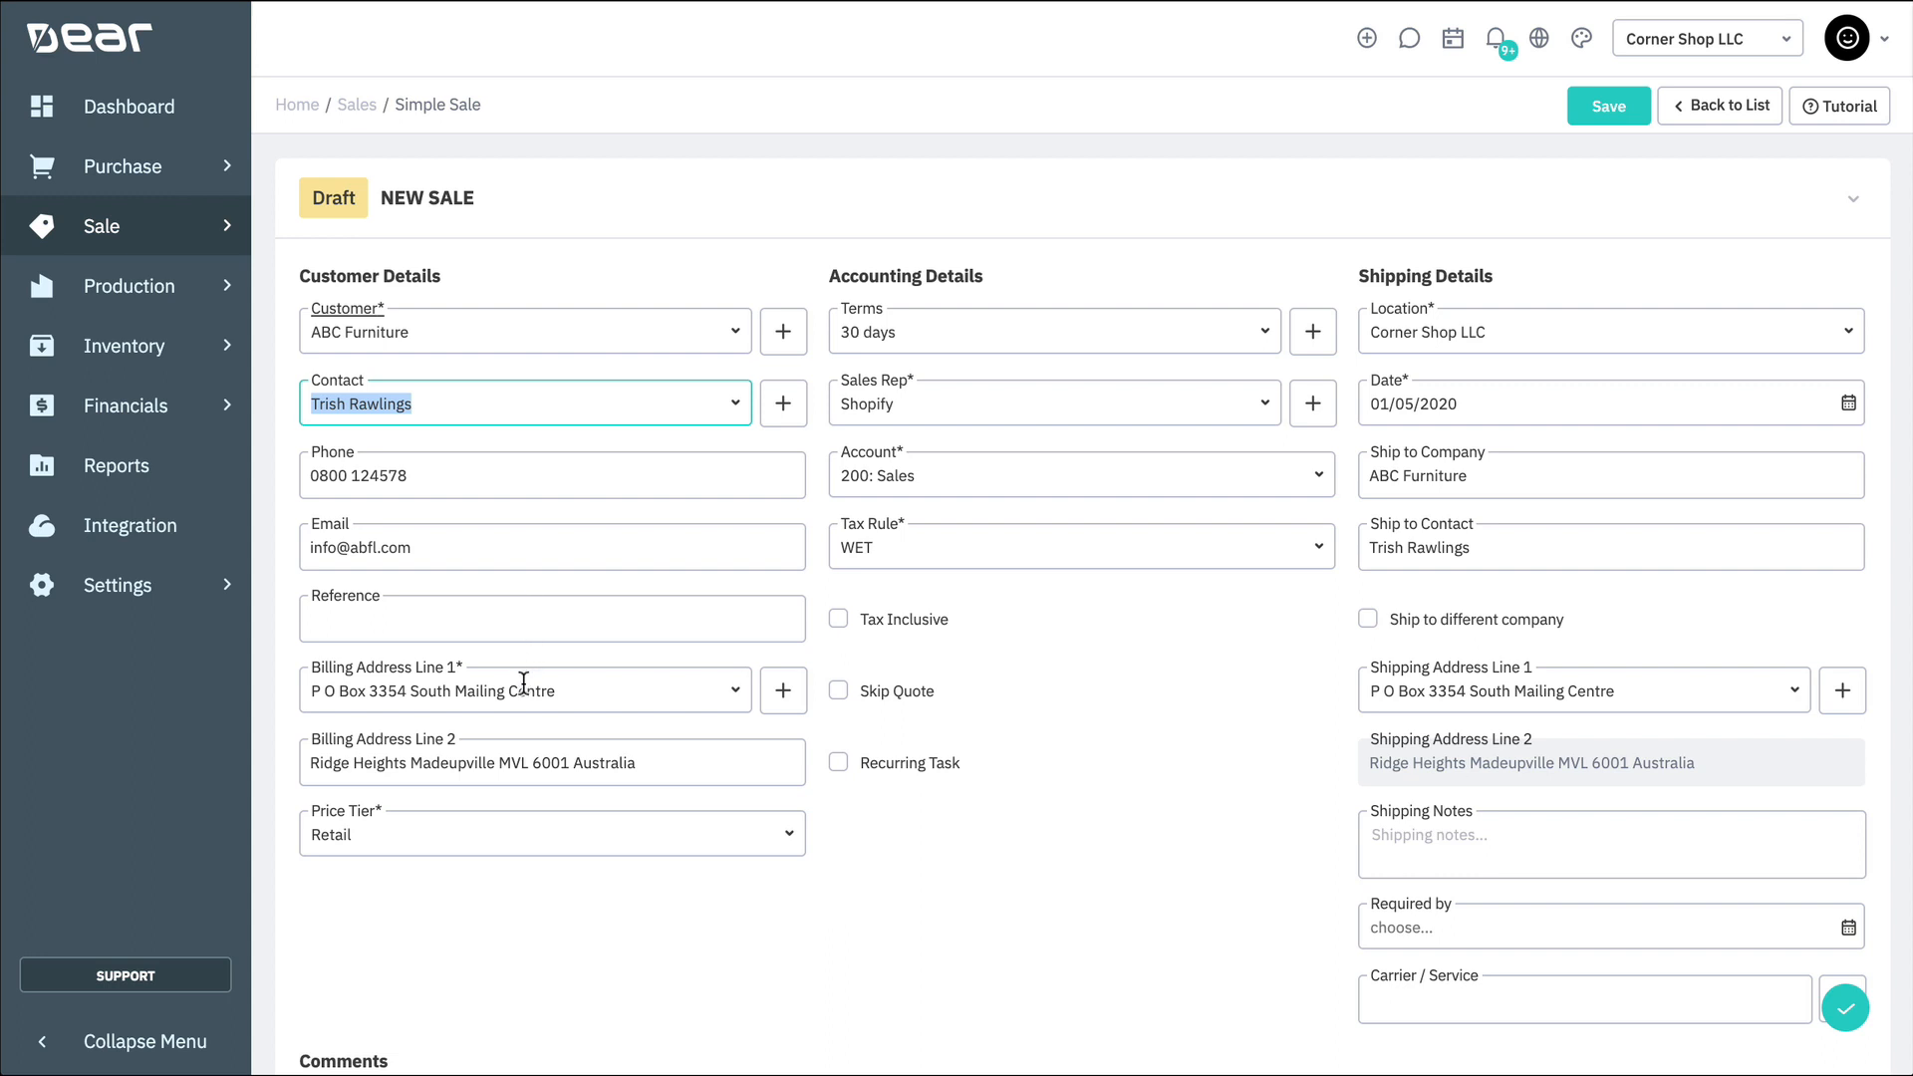
Enable Skip Quote for the sale, then disable it again.
scroll(1105, 691, down, 3)
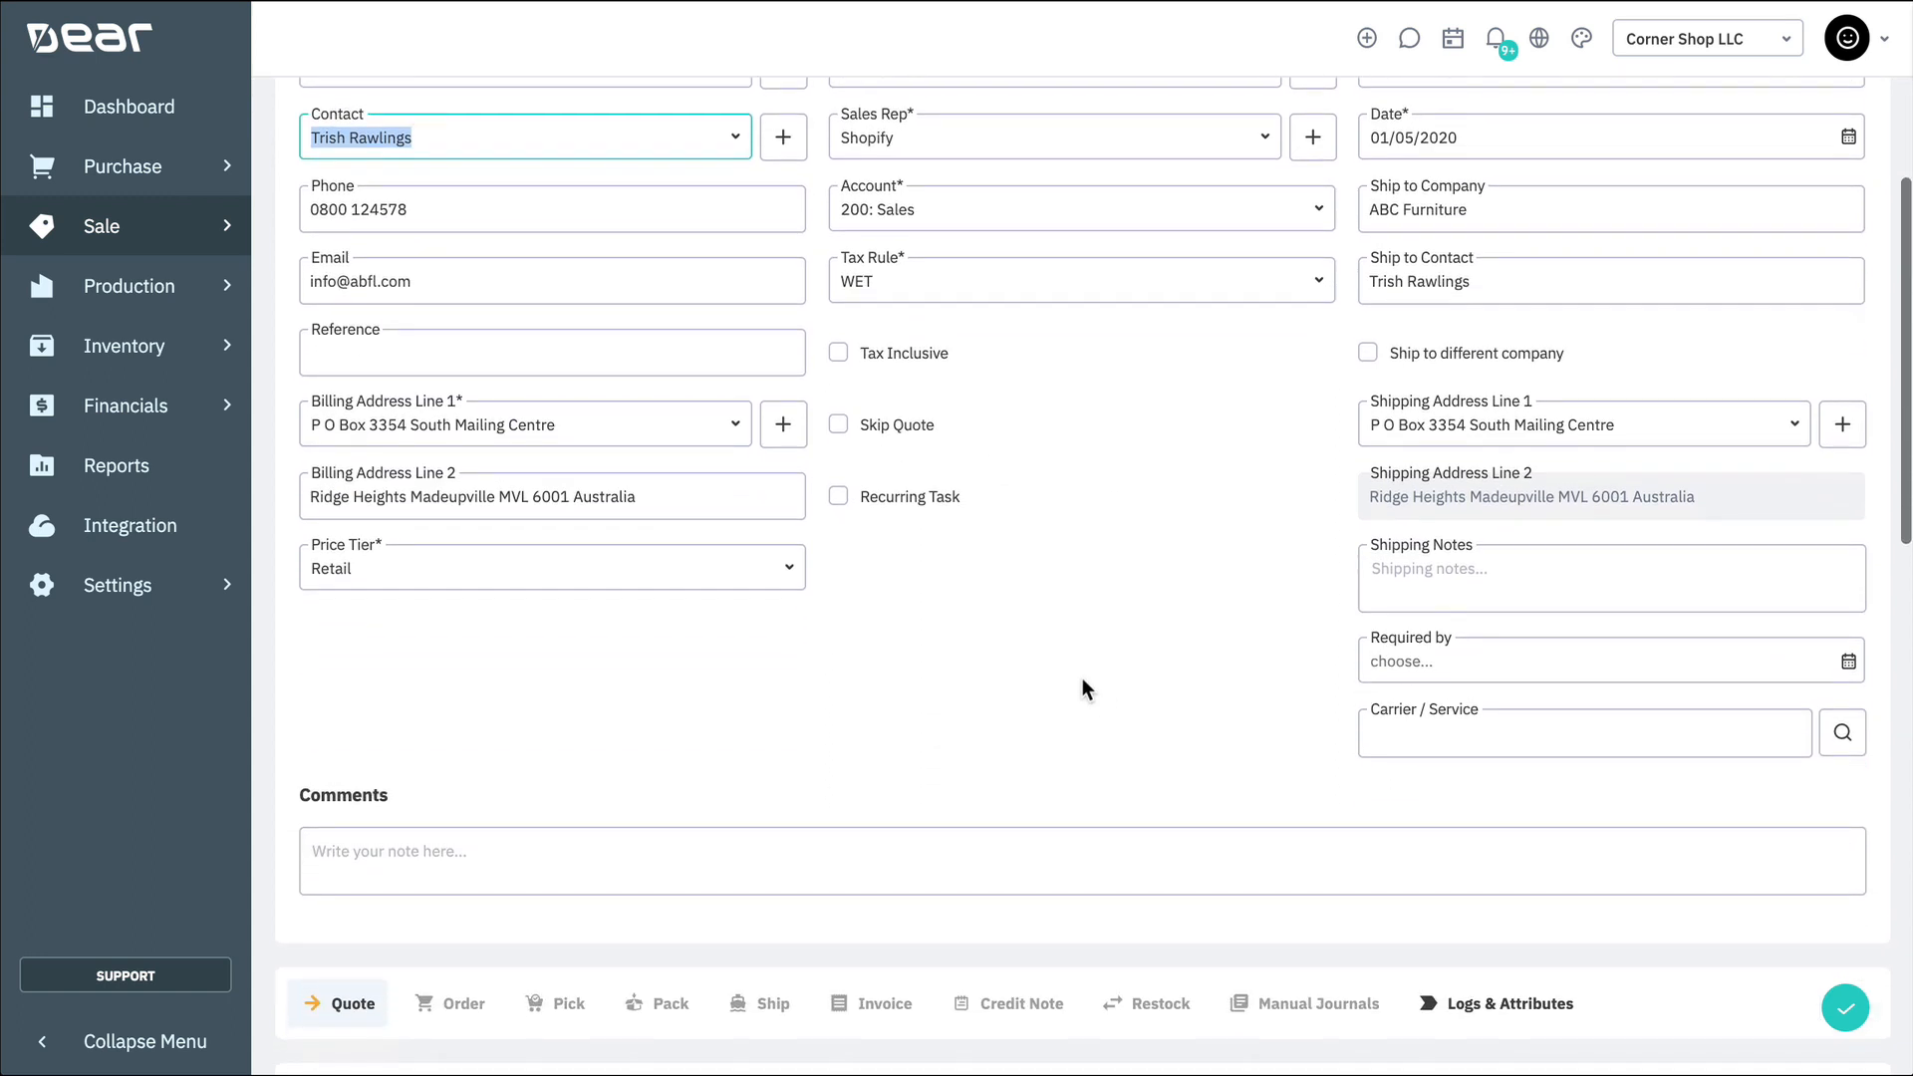
click(839, 426)
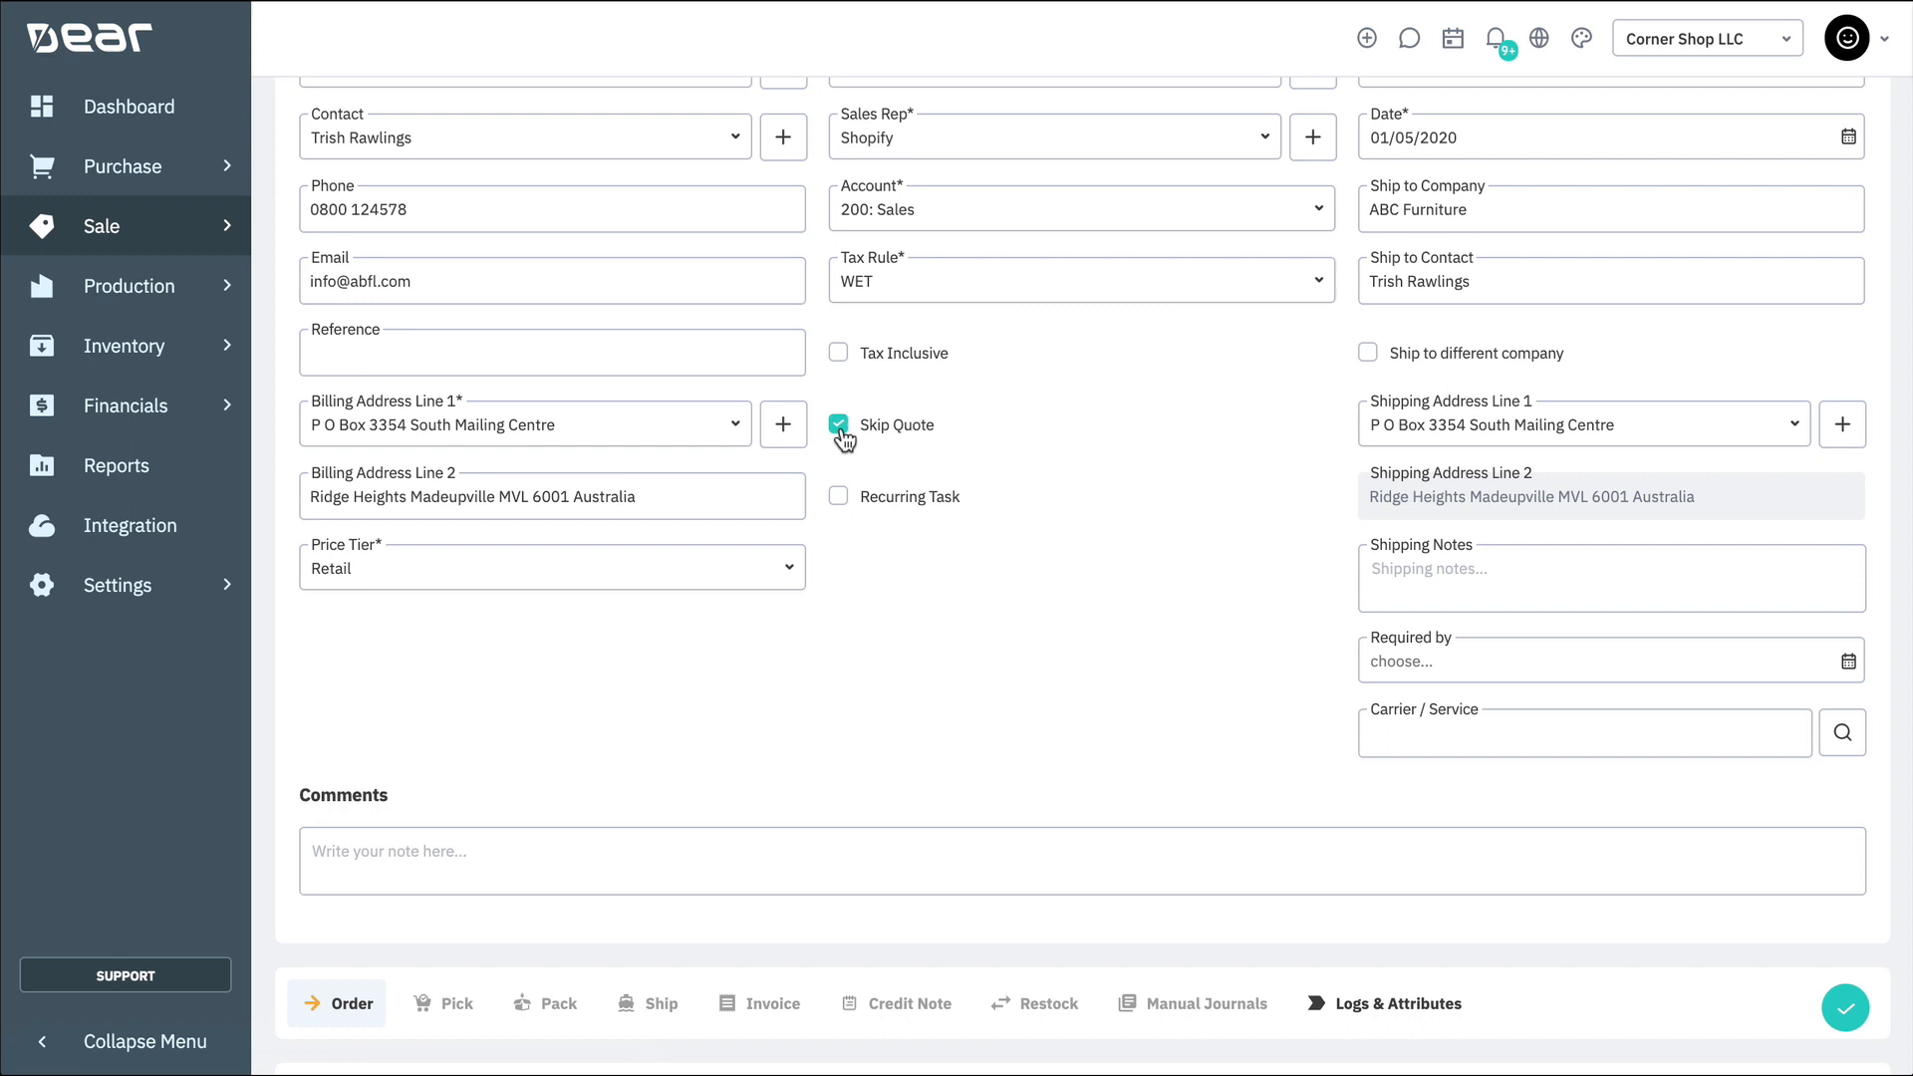
click(839, 428)
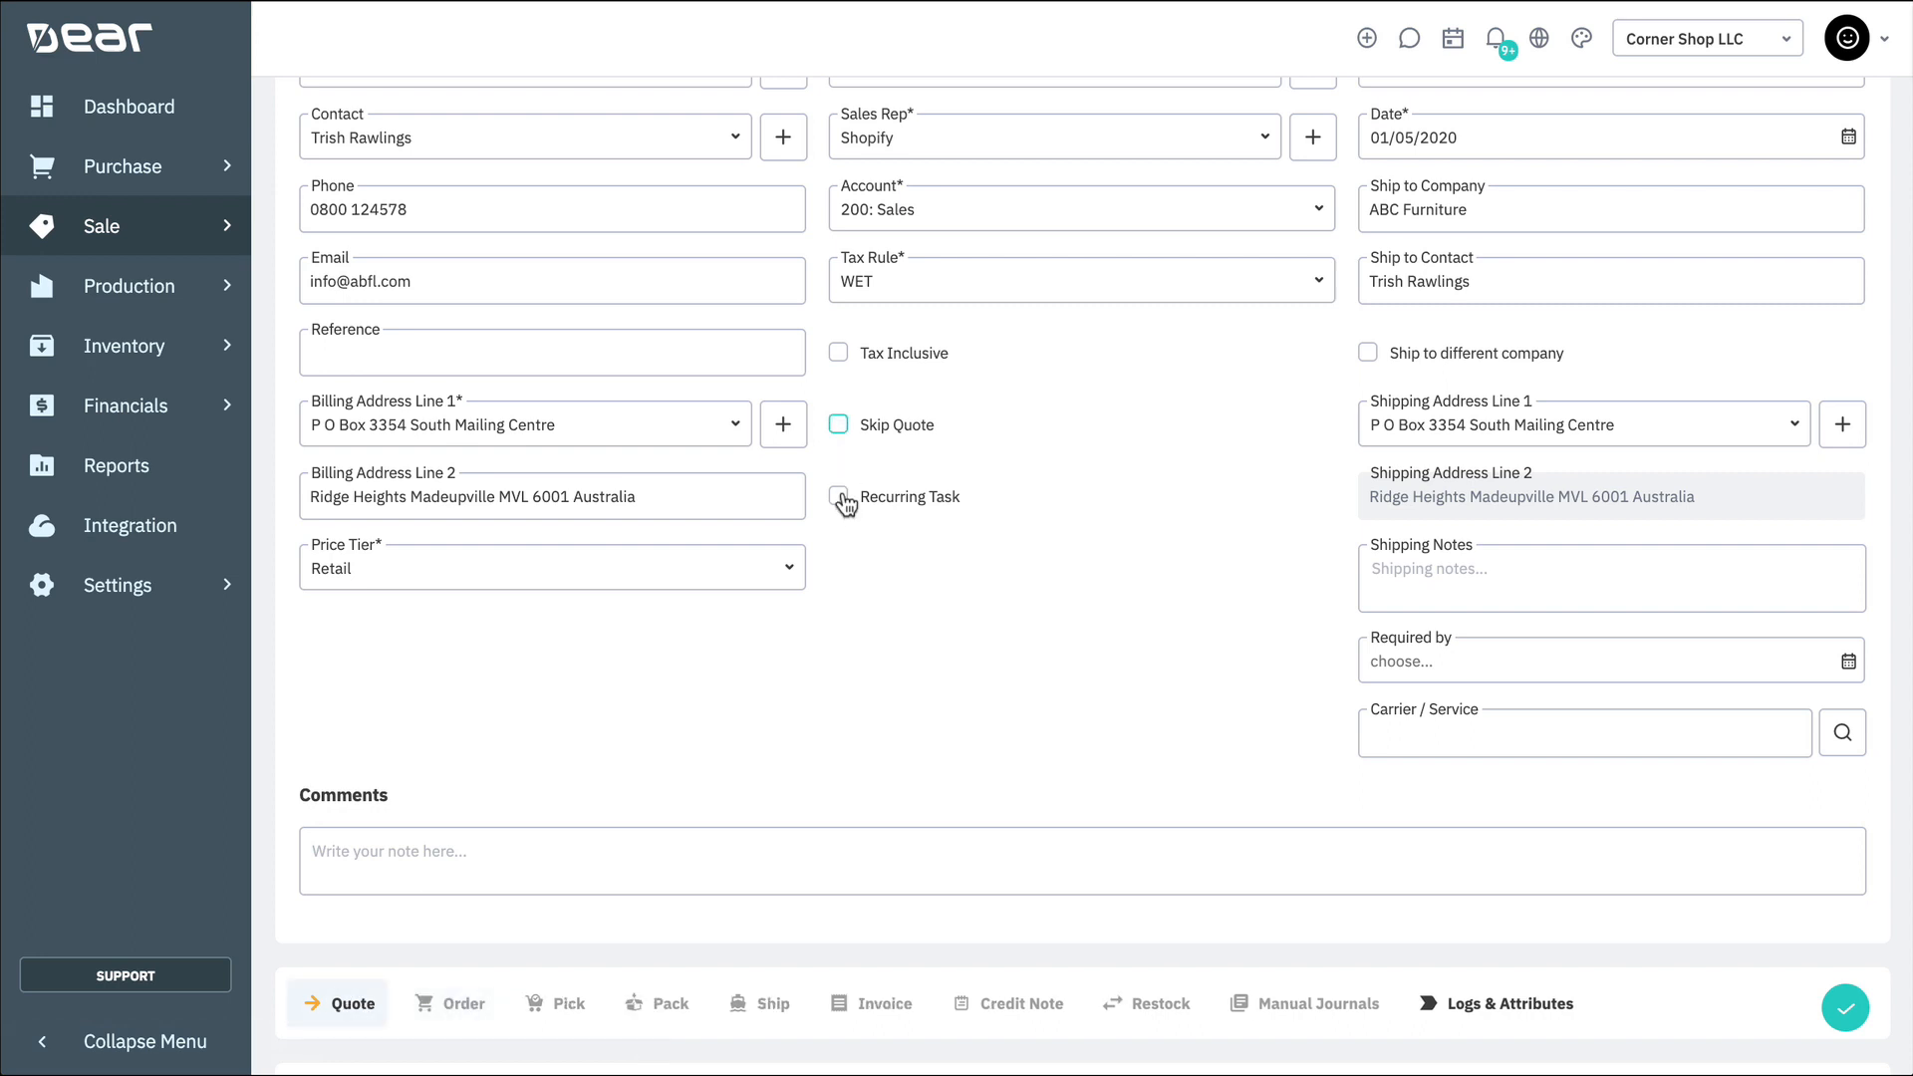
Enable Recurring Task, check the available recurring frequencies, and disable the option again.
click(840, 497)
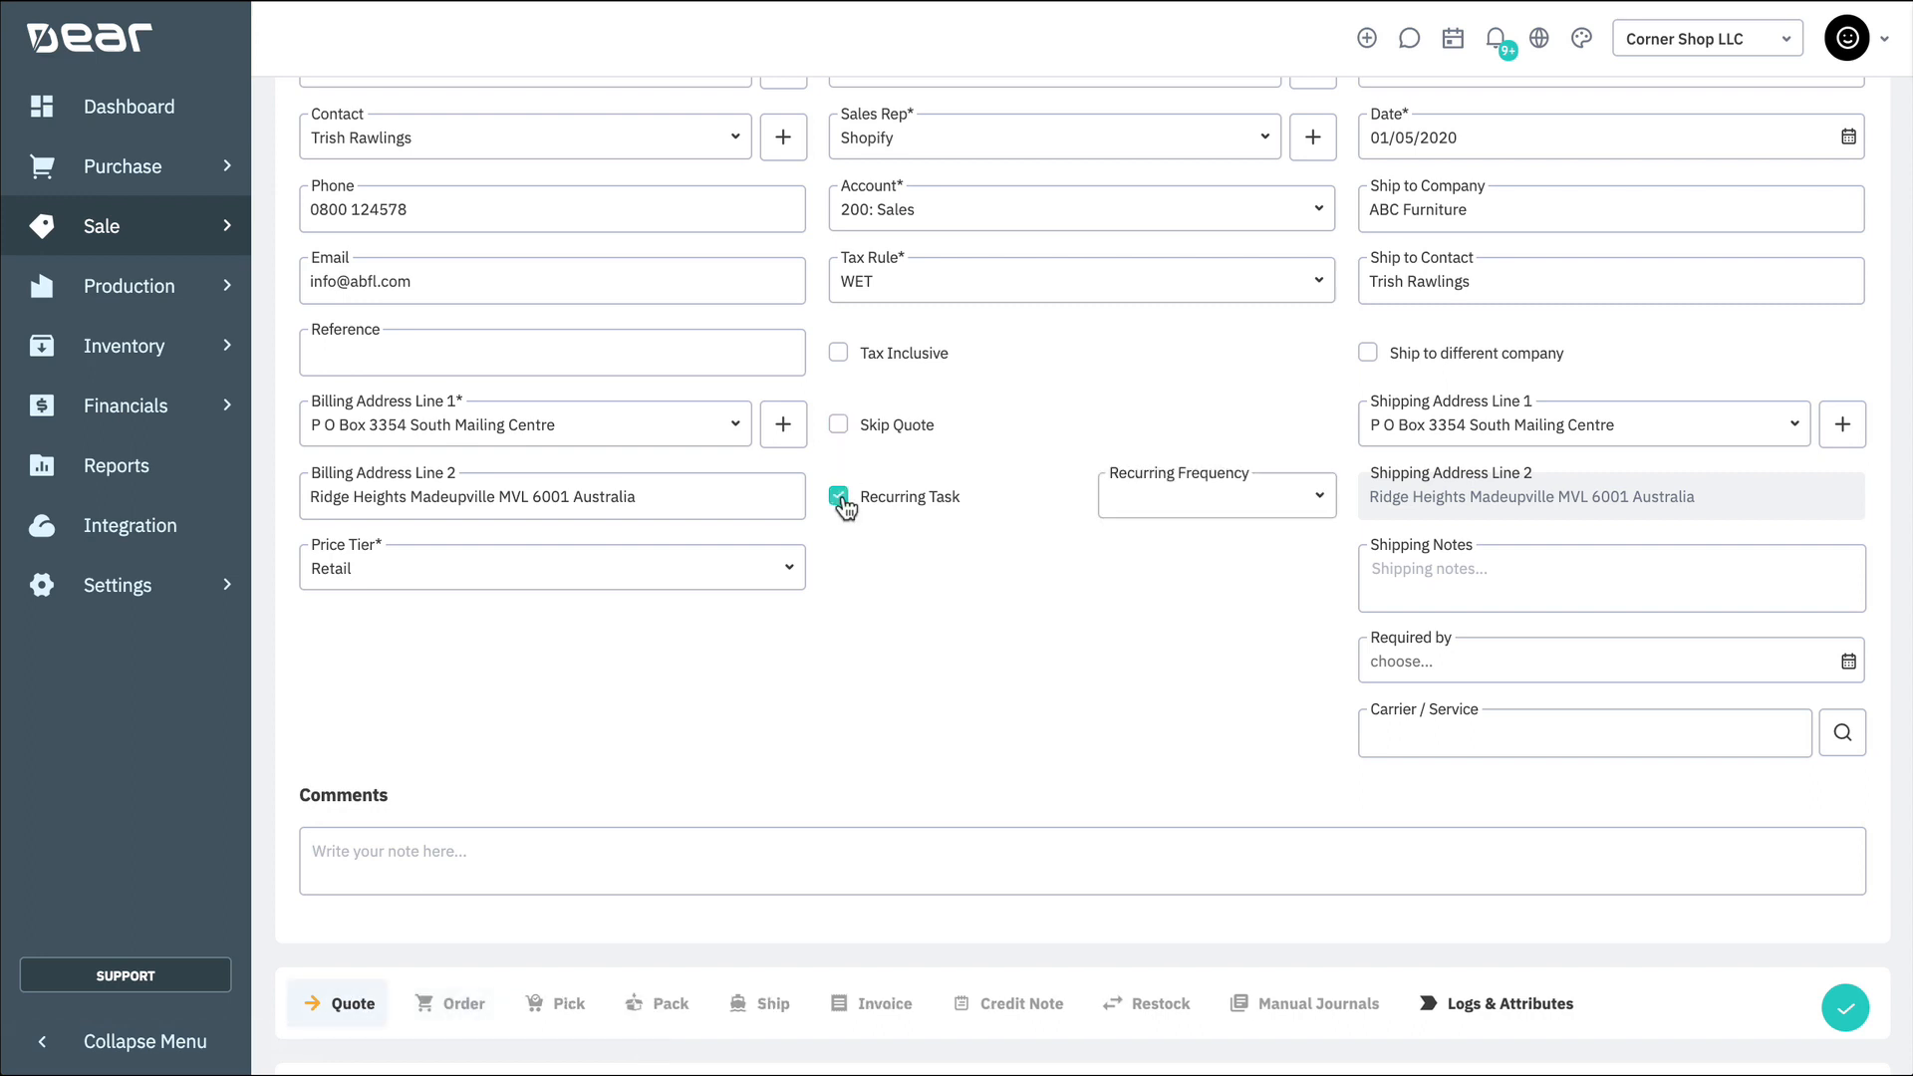
click(1323, 498)
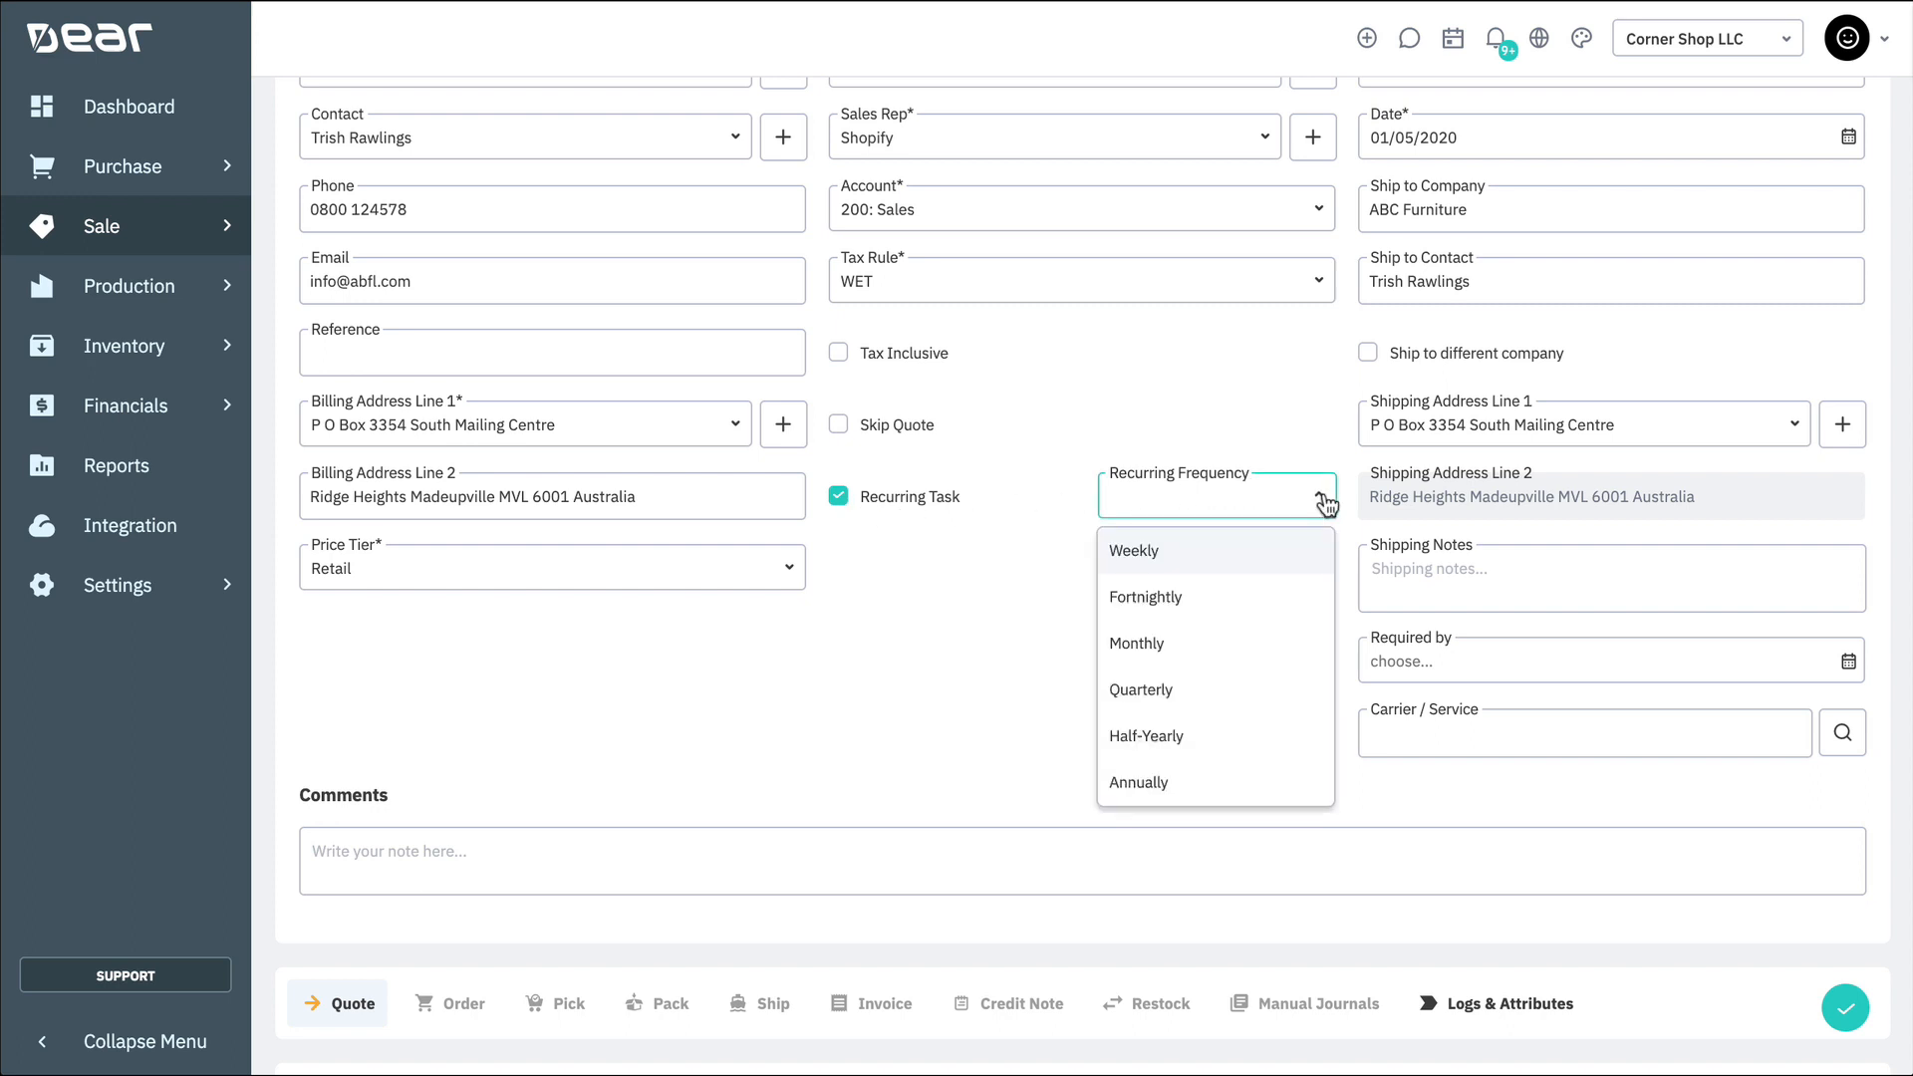
click(1323, 500)
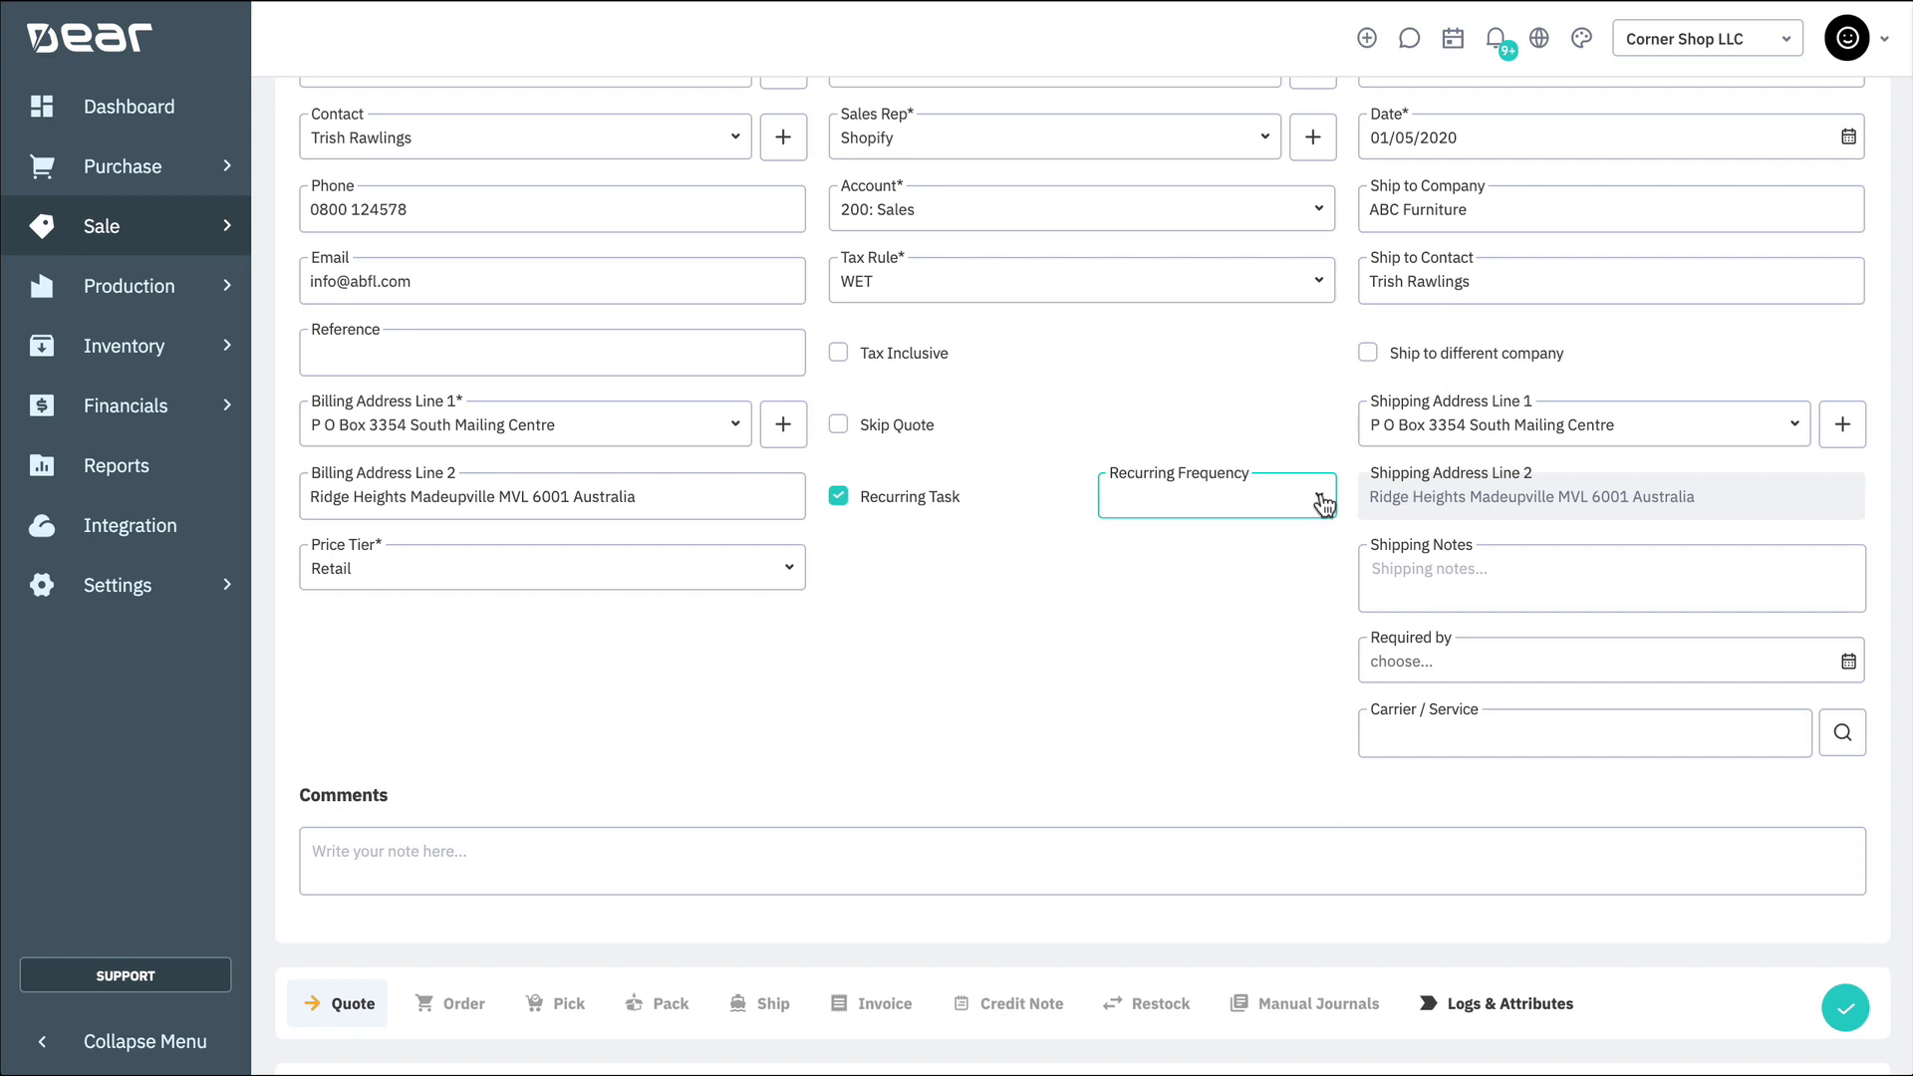
click(894, 504)
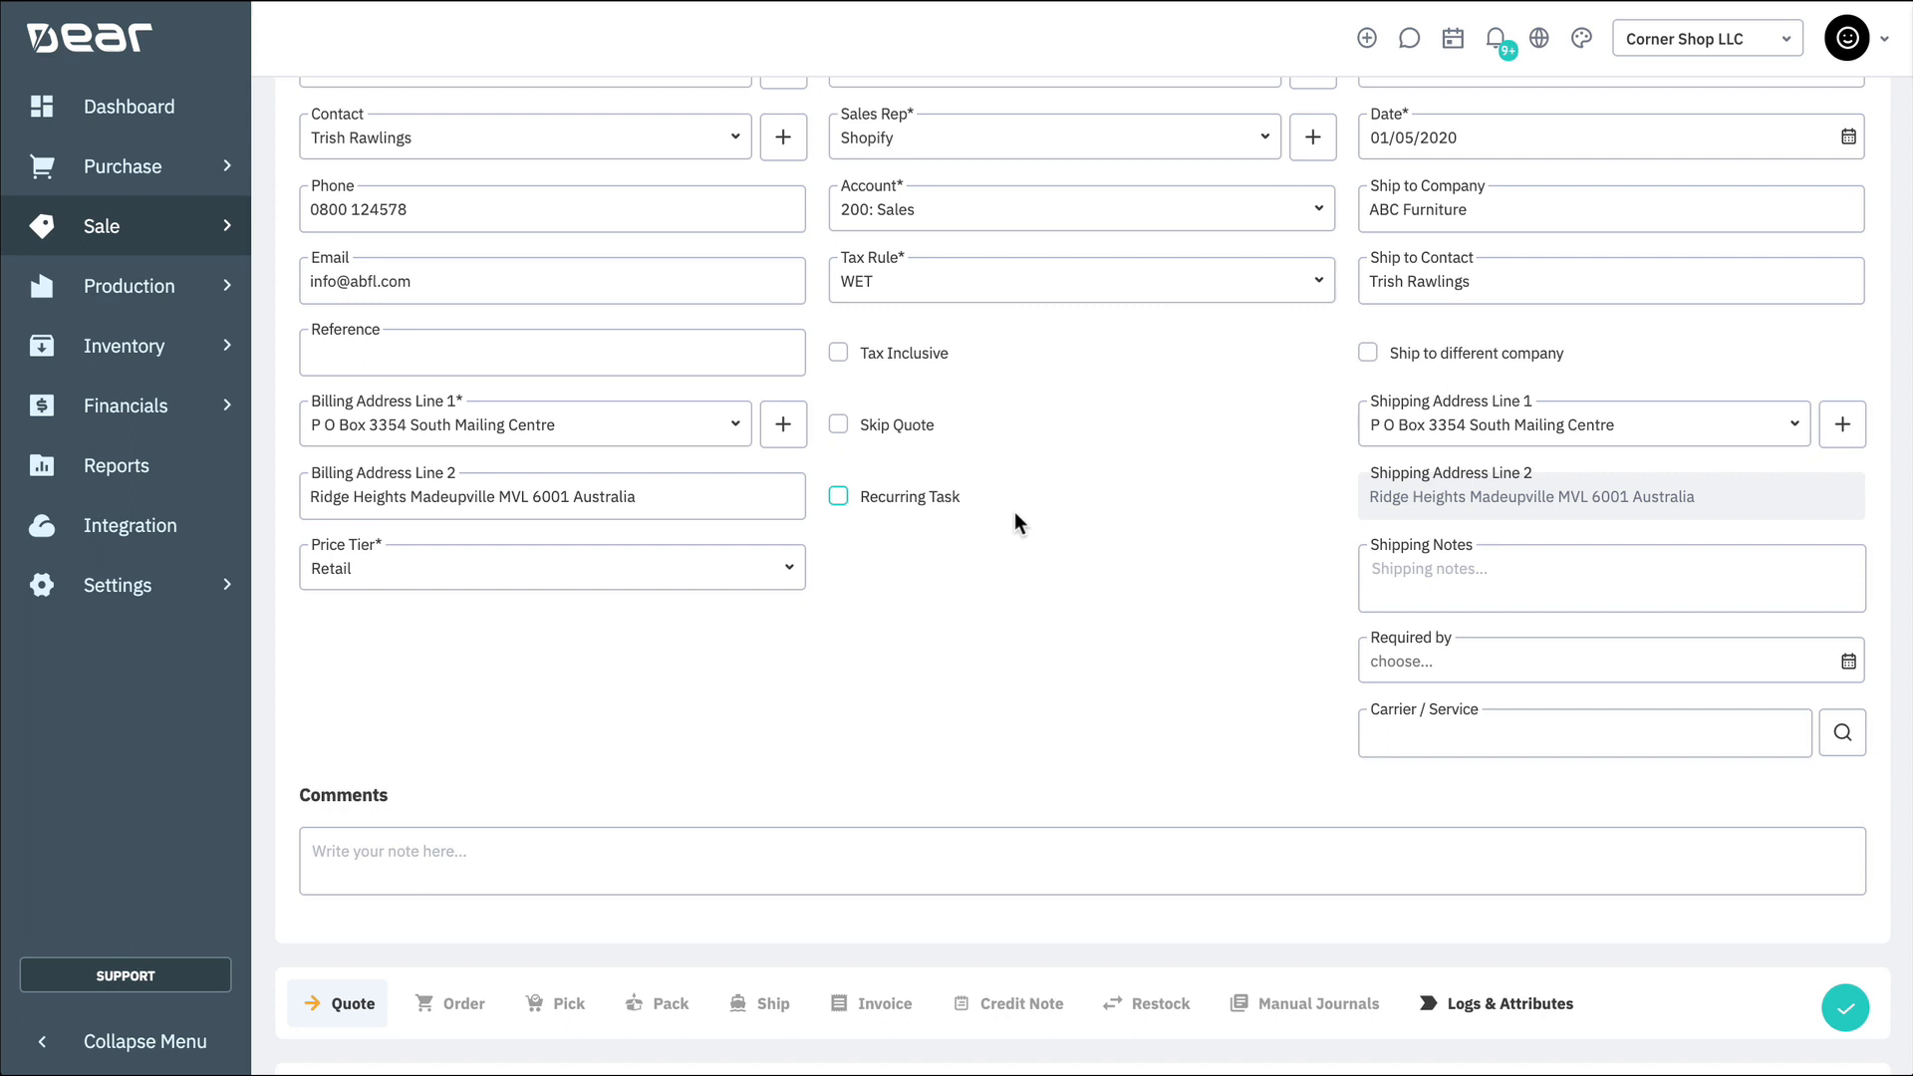
Enable Ship to different company, open its shipping address form without entering anything, and disable the option again.
click(1368, 354)
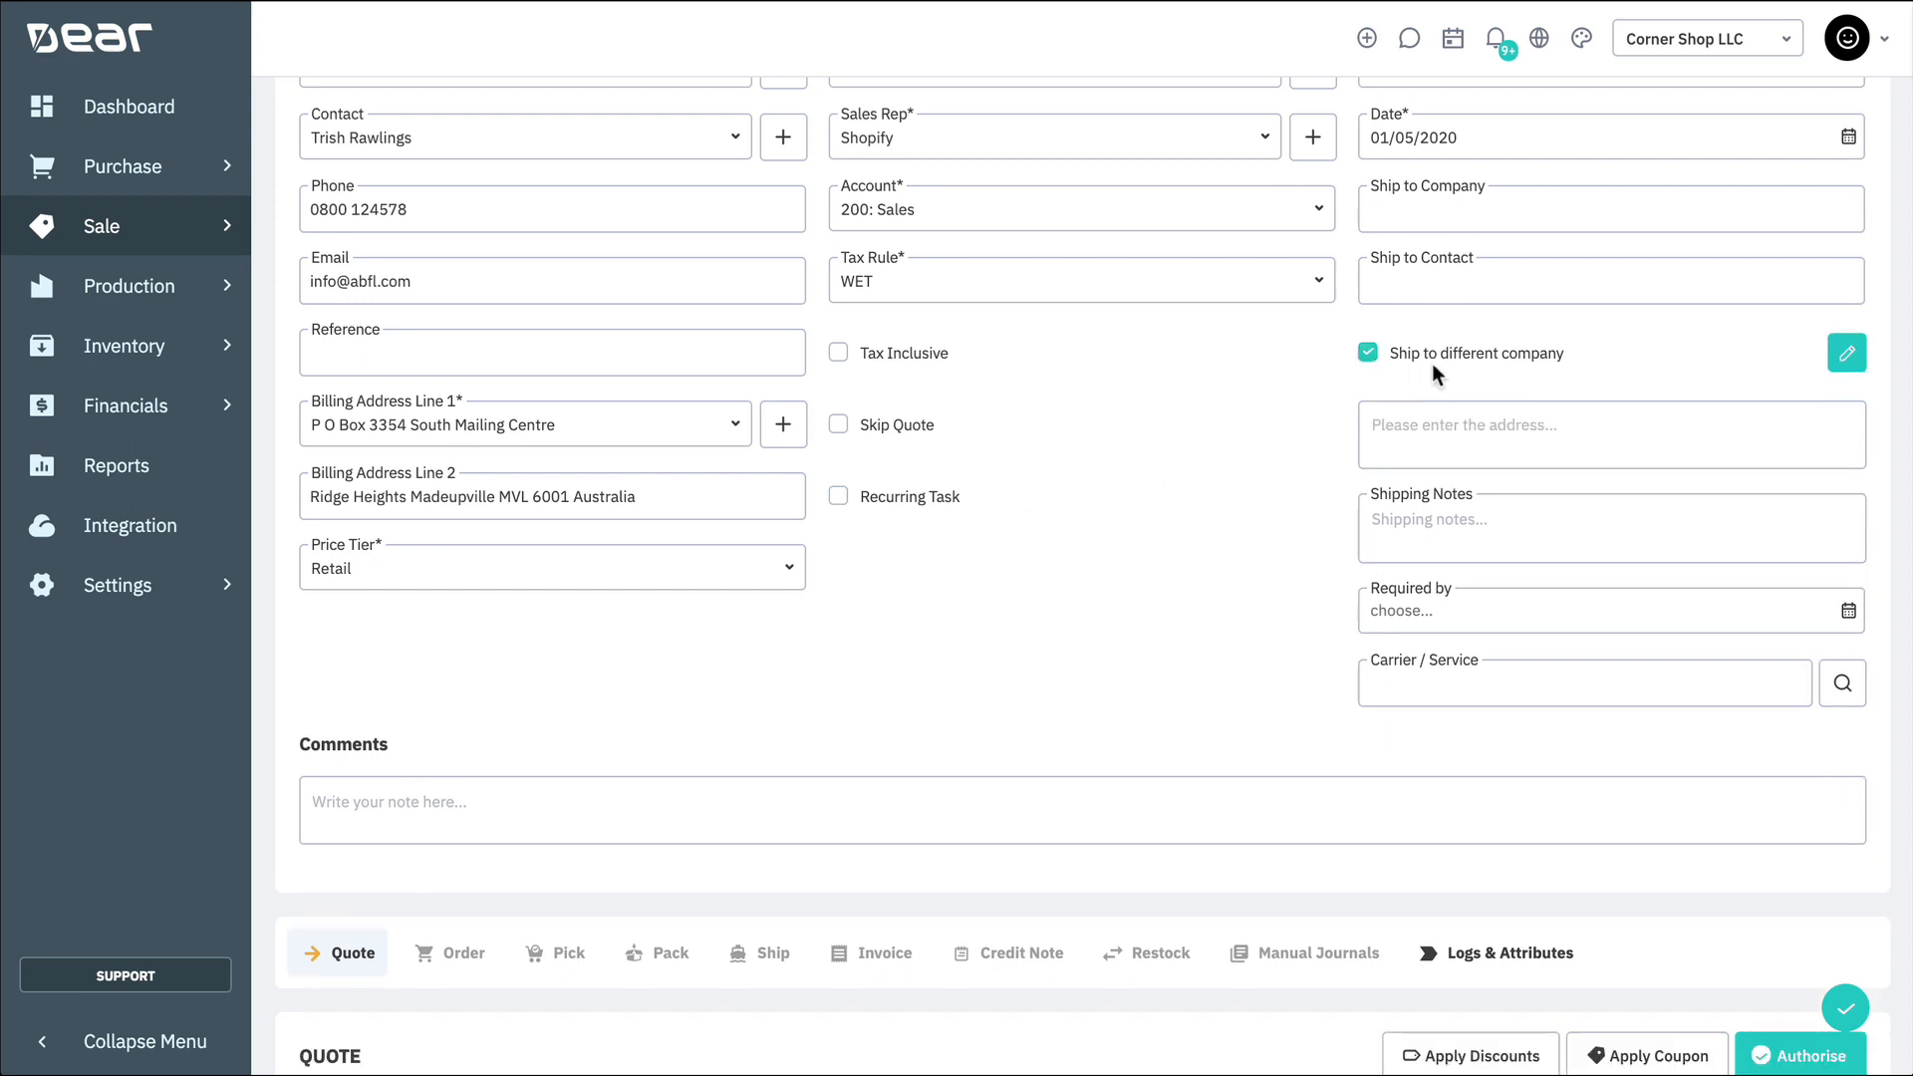
click(1846, 353)
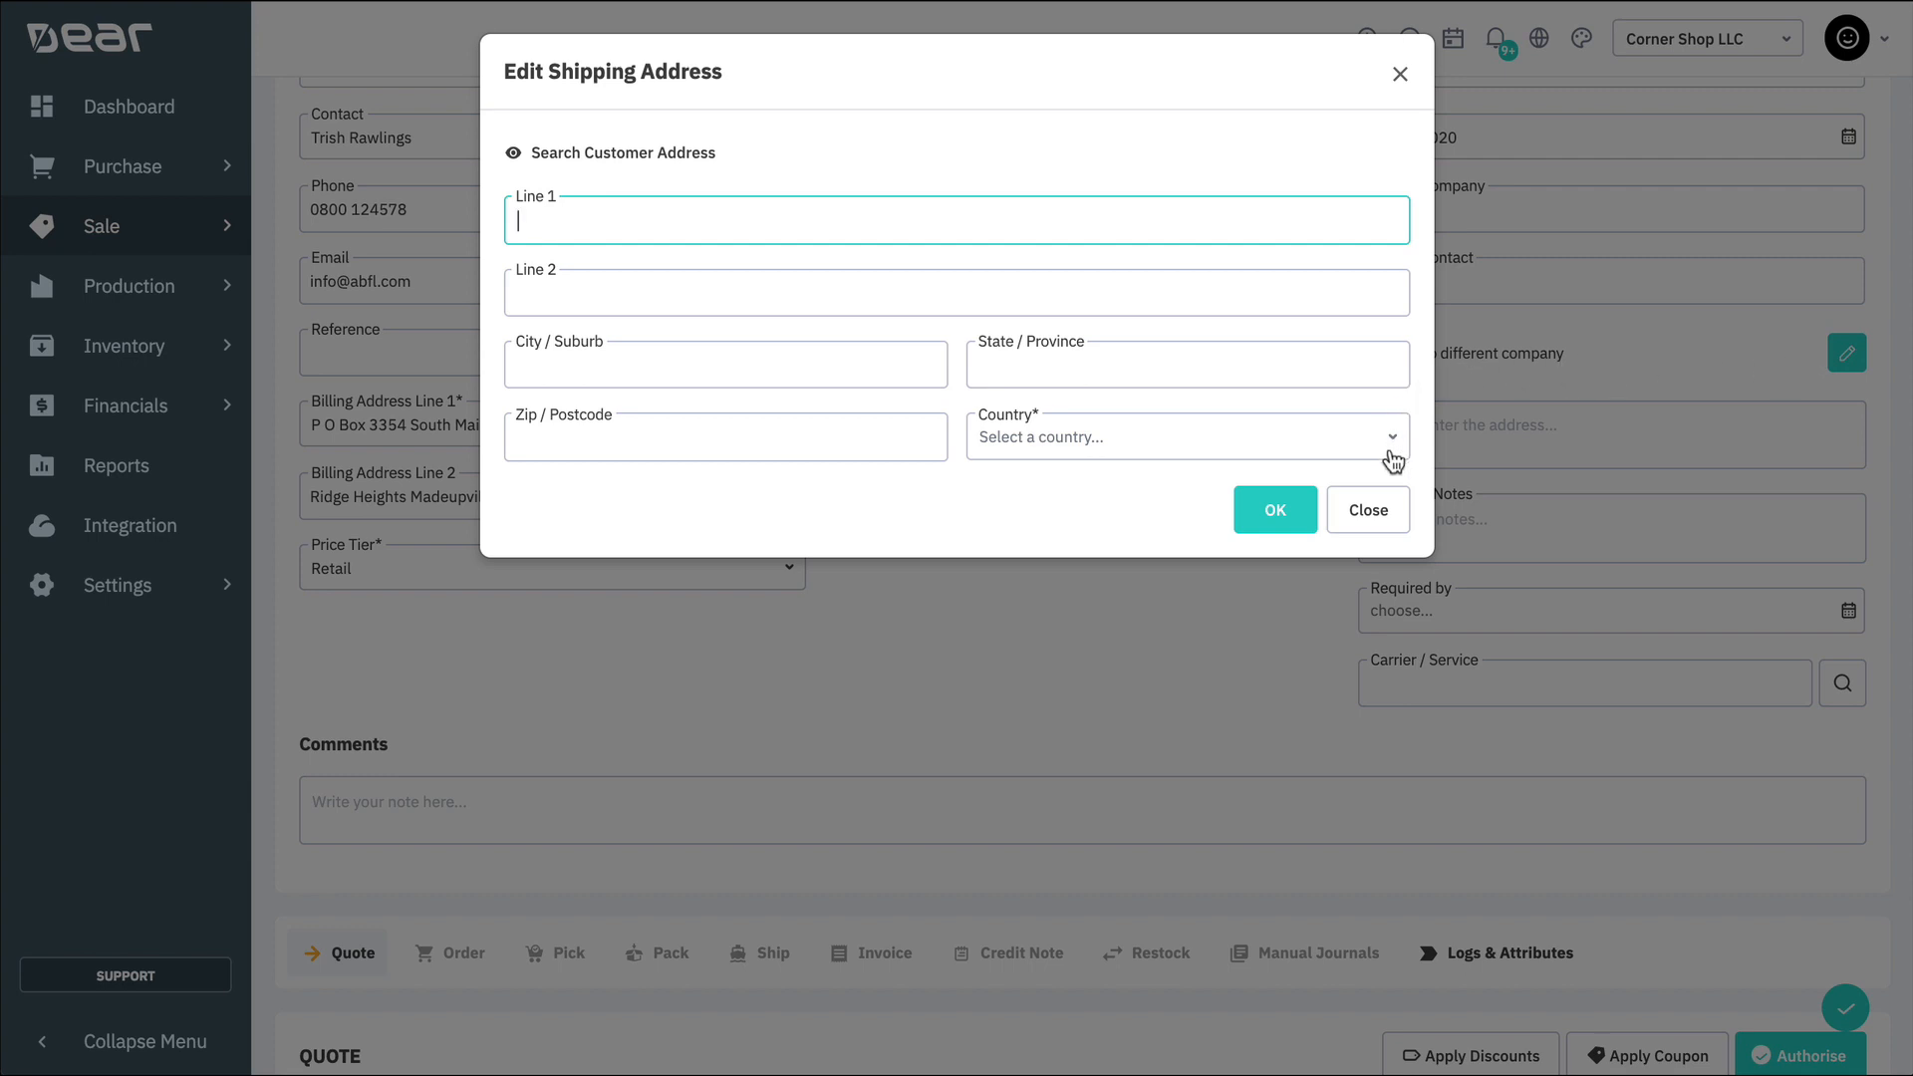
click(1368, 510)
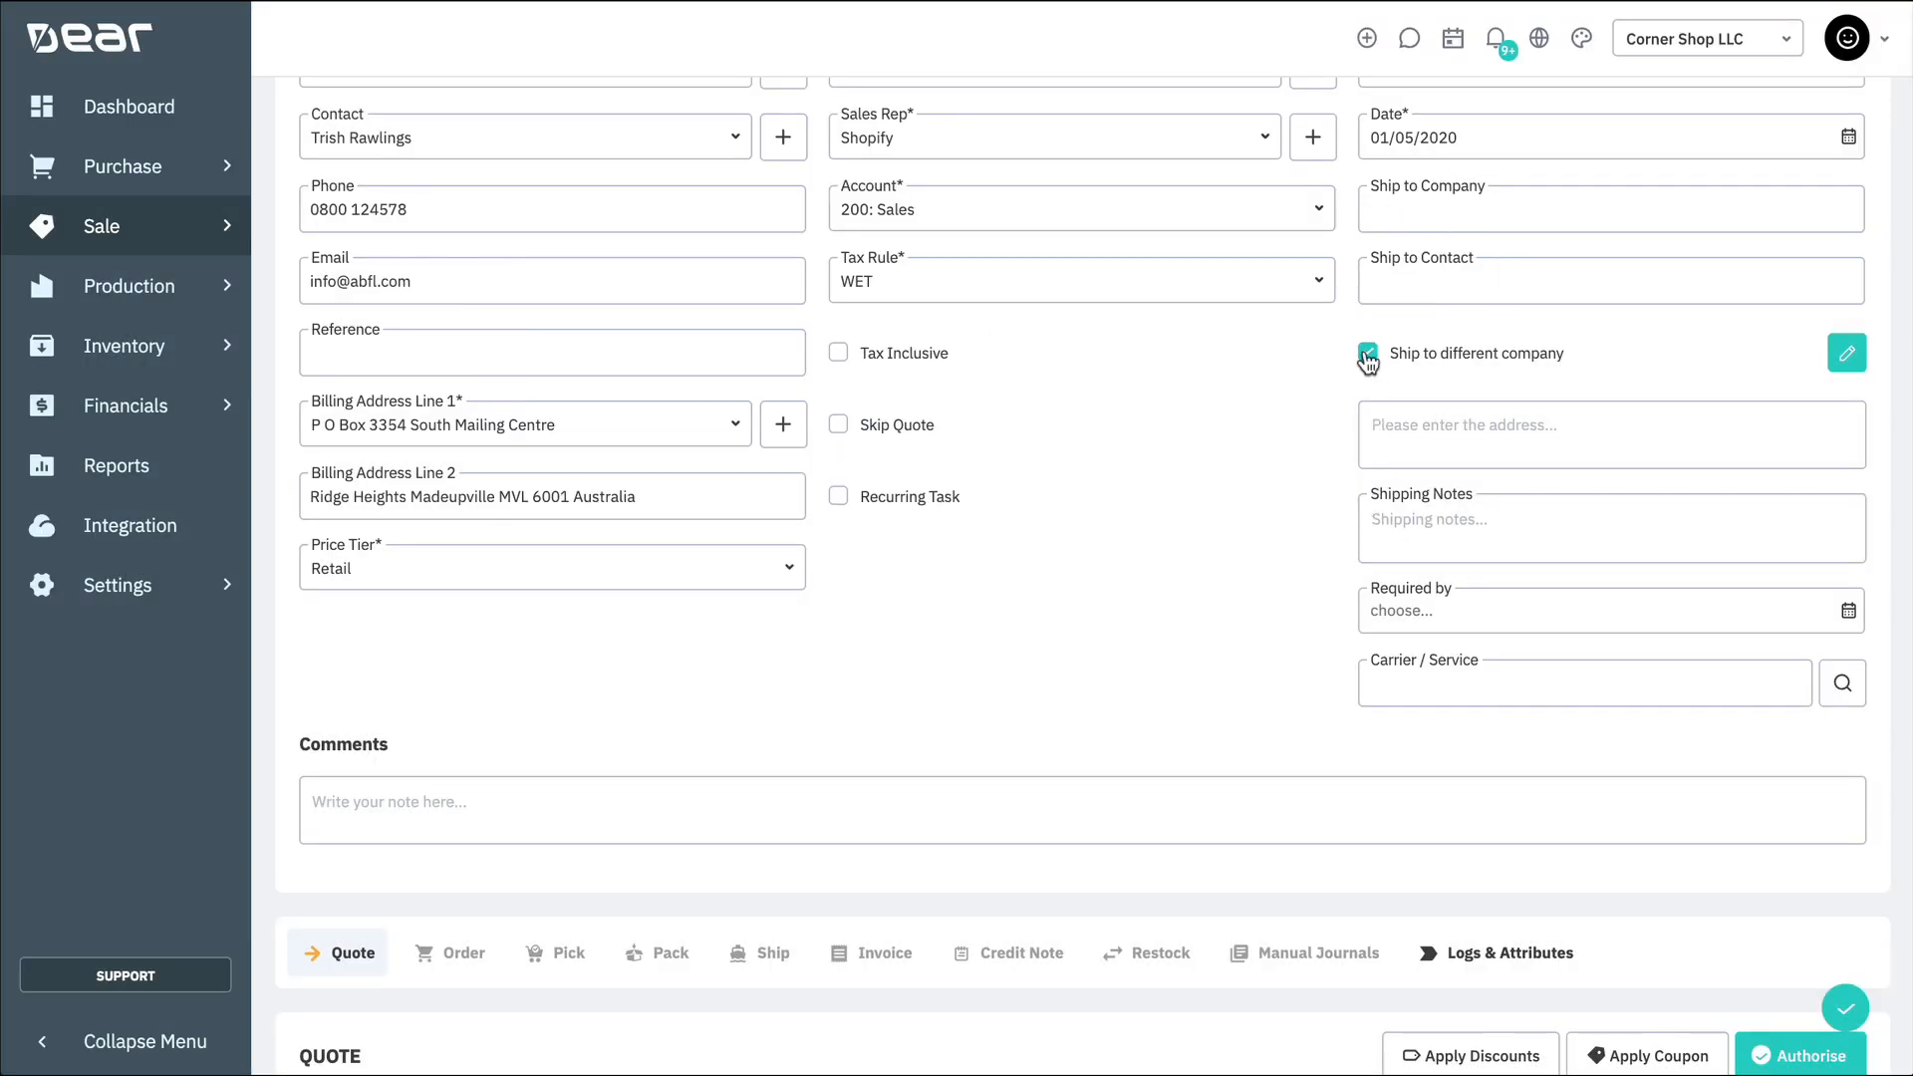
click(1367, 354)
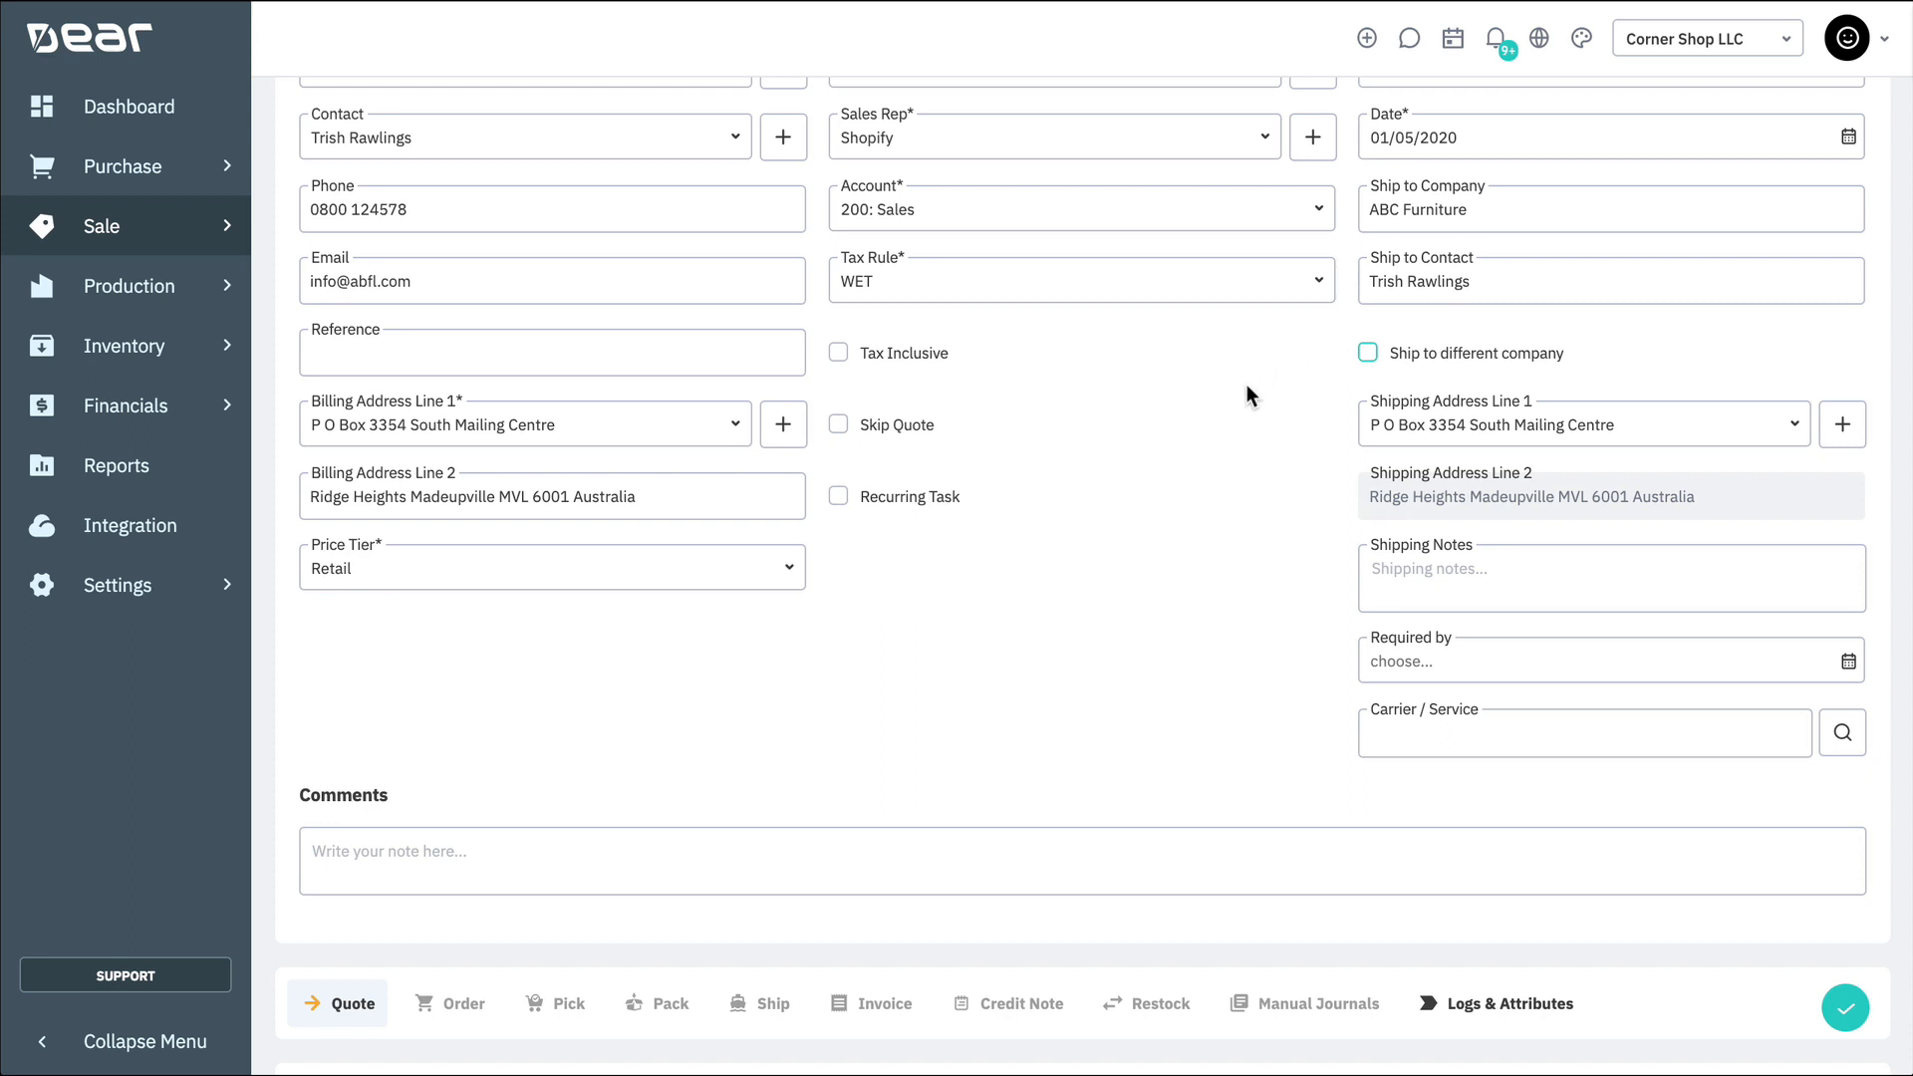
Add the product "Golf balls - white single" (GB1) to the quote with a quantity of 10.
scroll(1246, 386, down, 8)
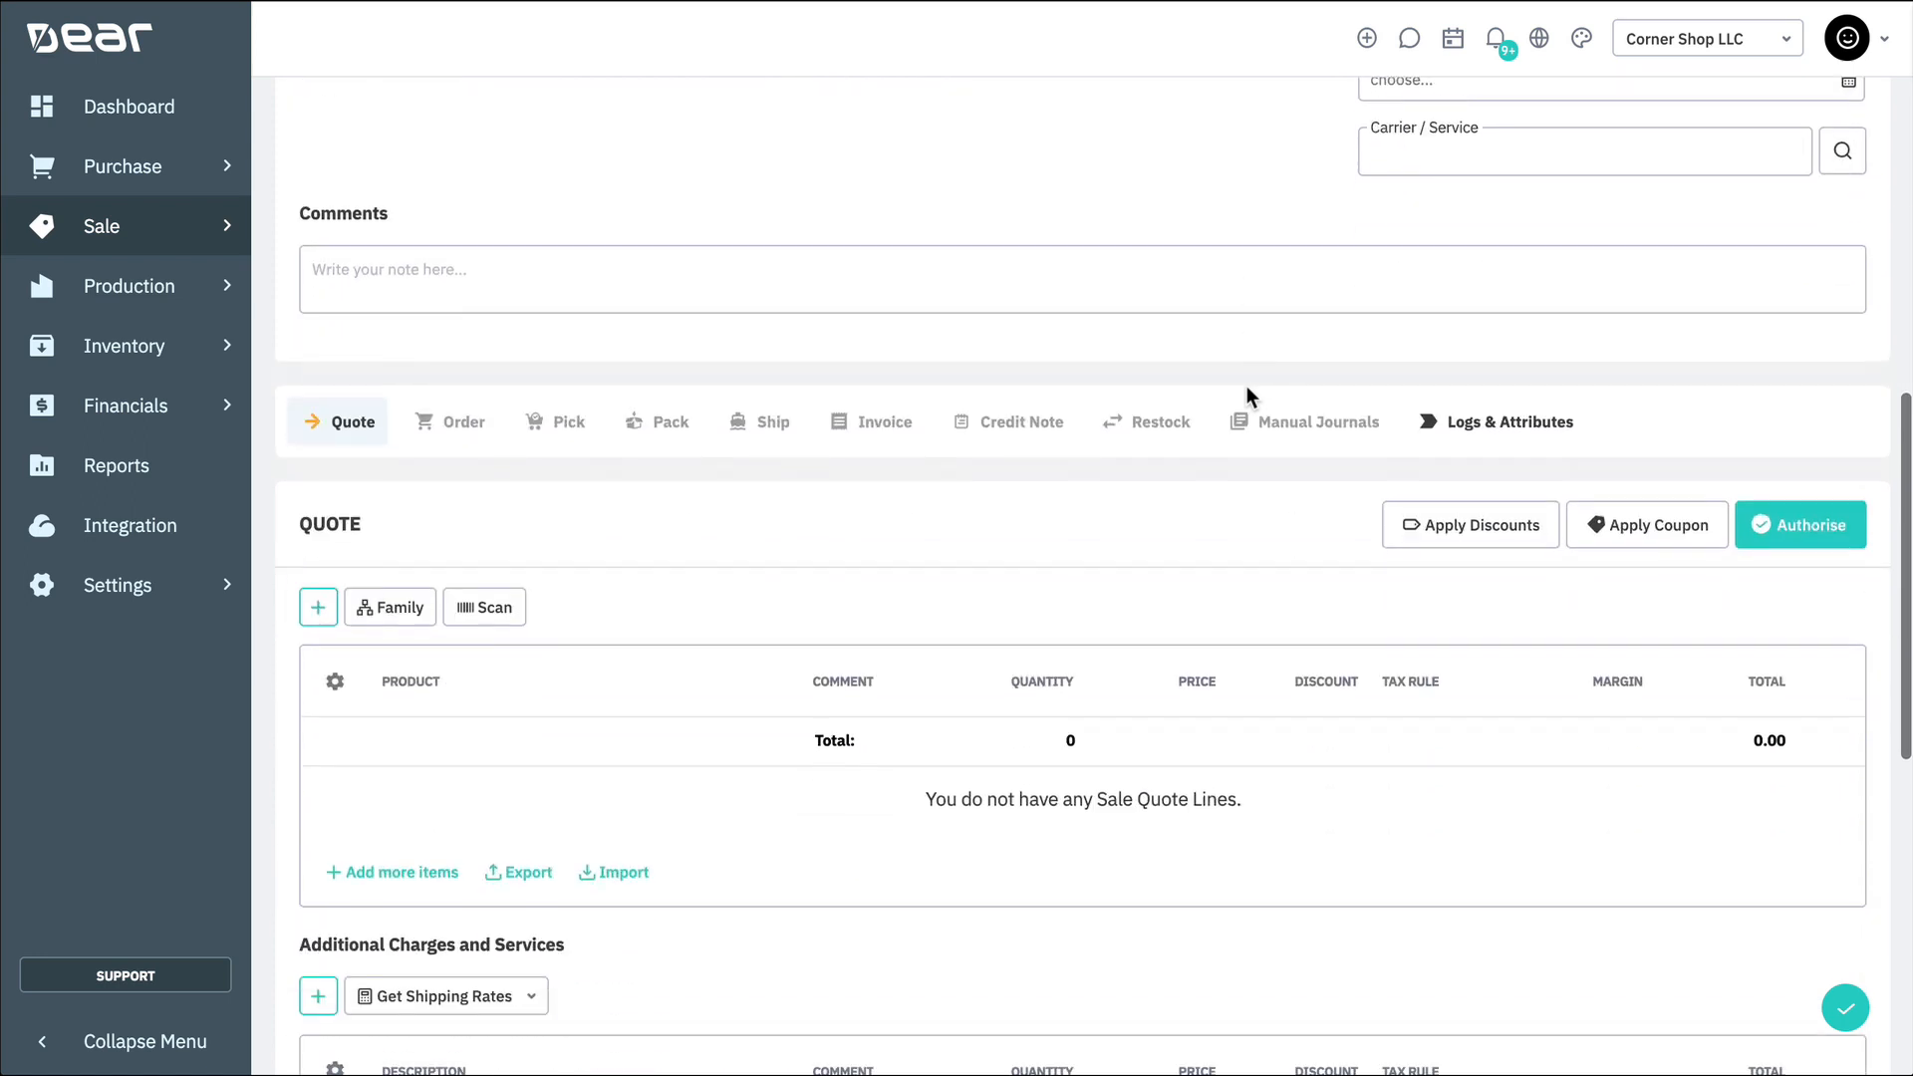
scroll(1245, 389, down, 1)
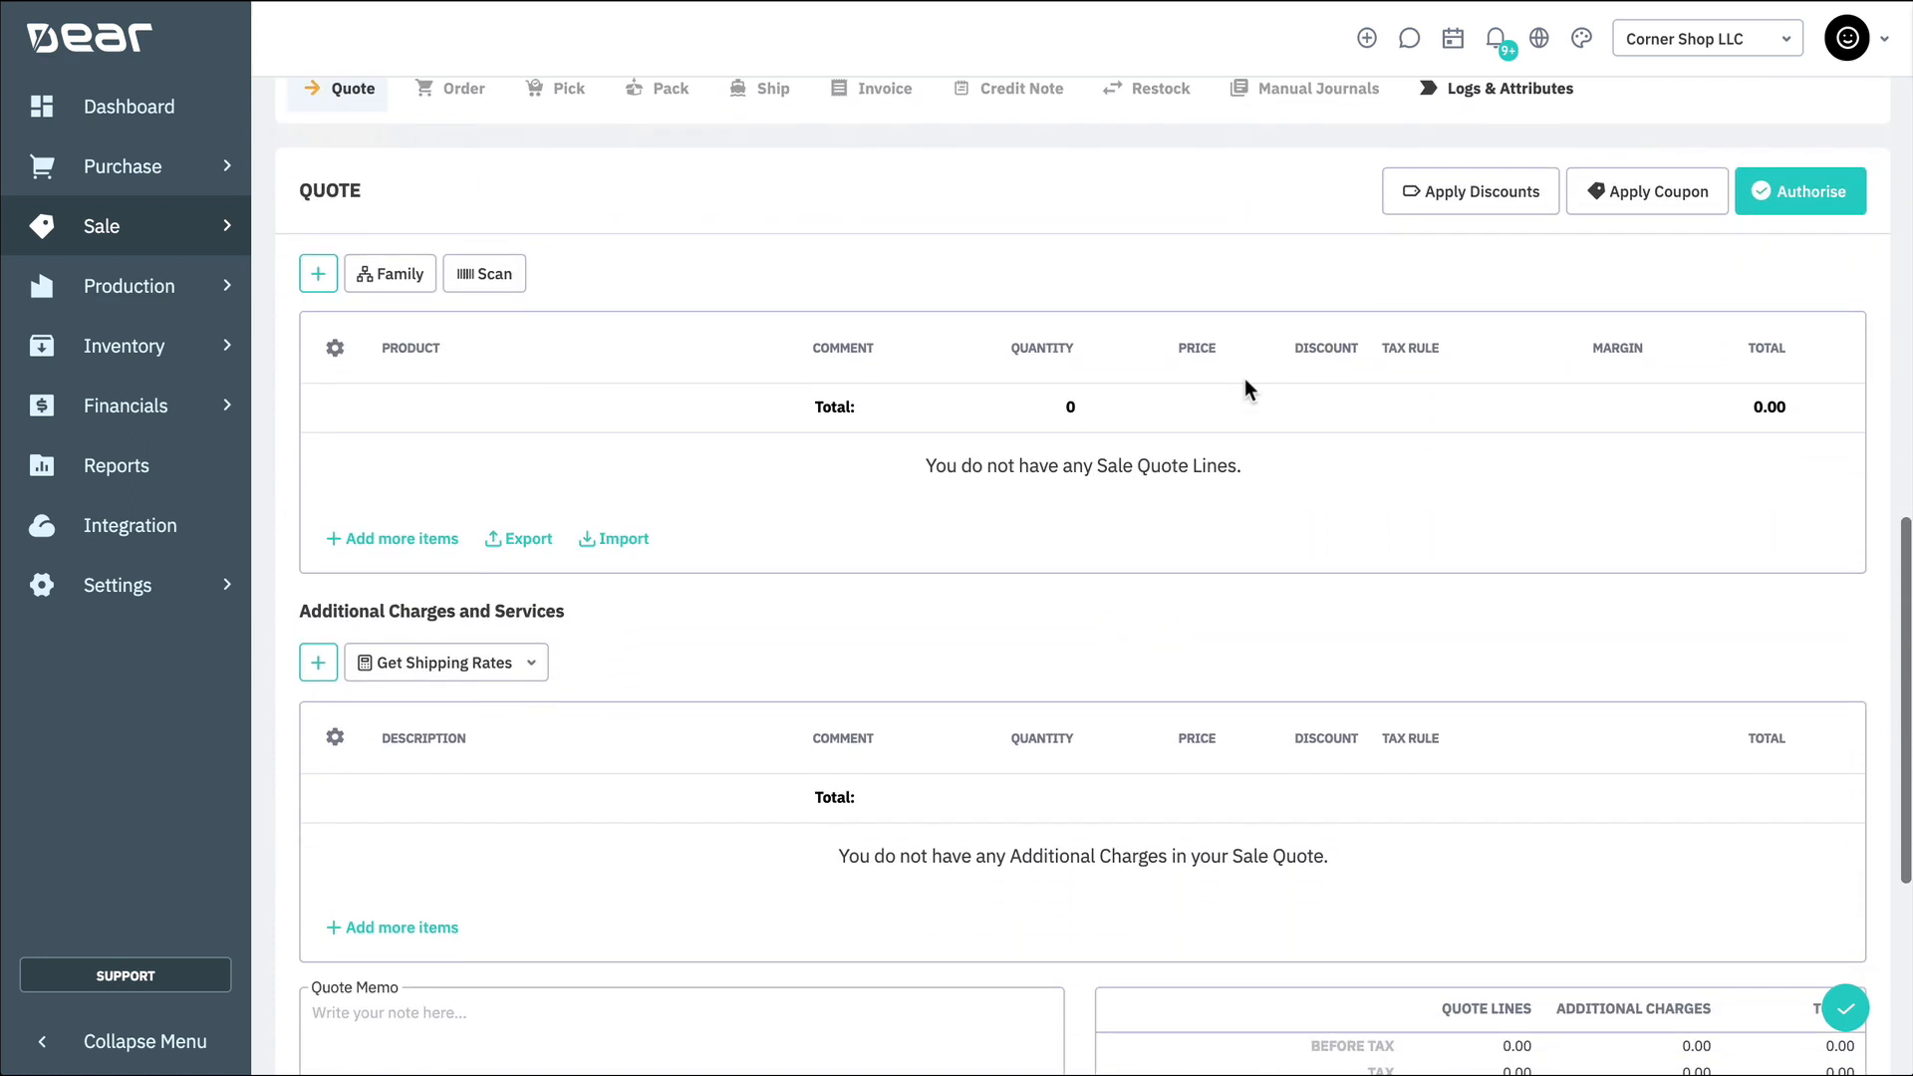
click(318, 279)
text(golf)
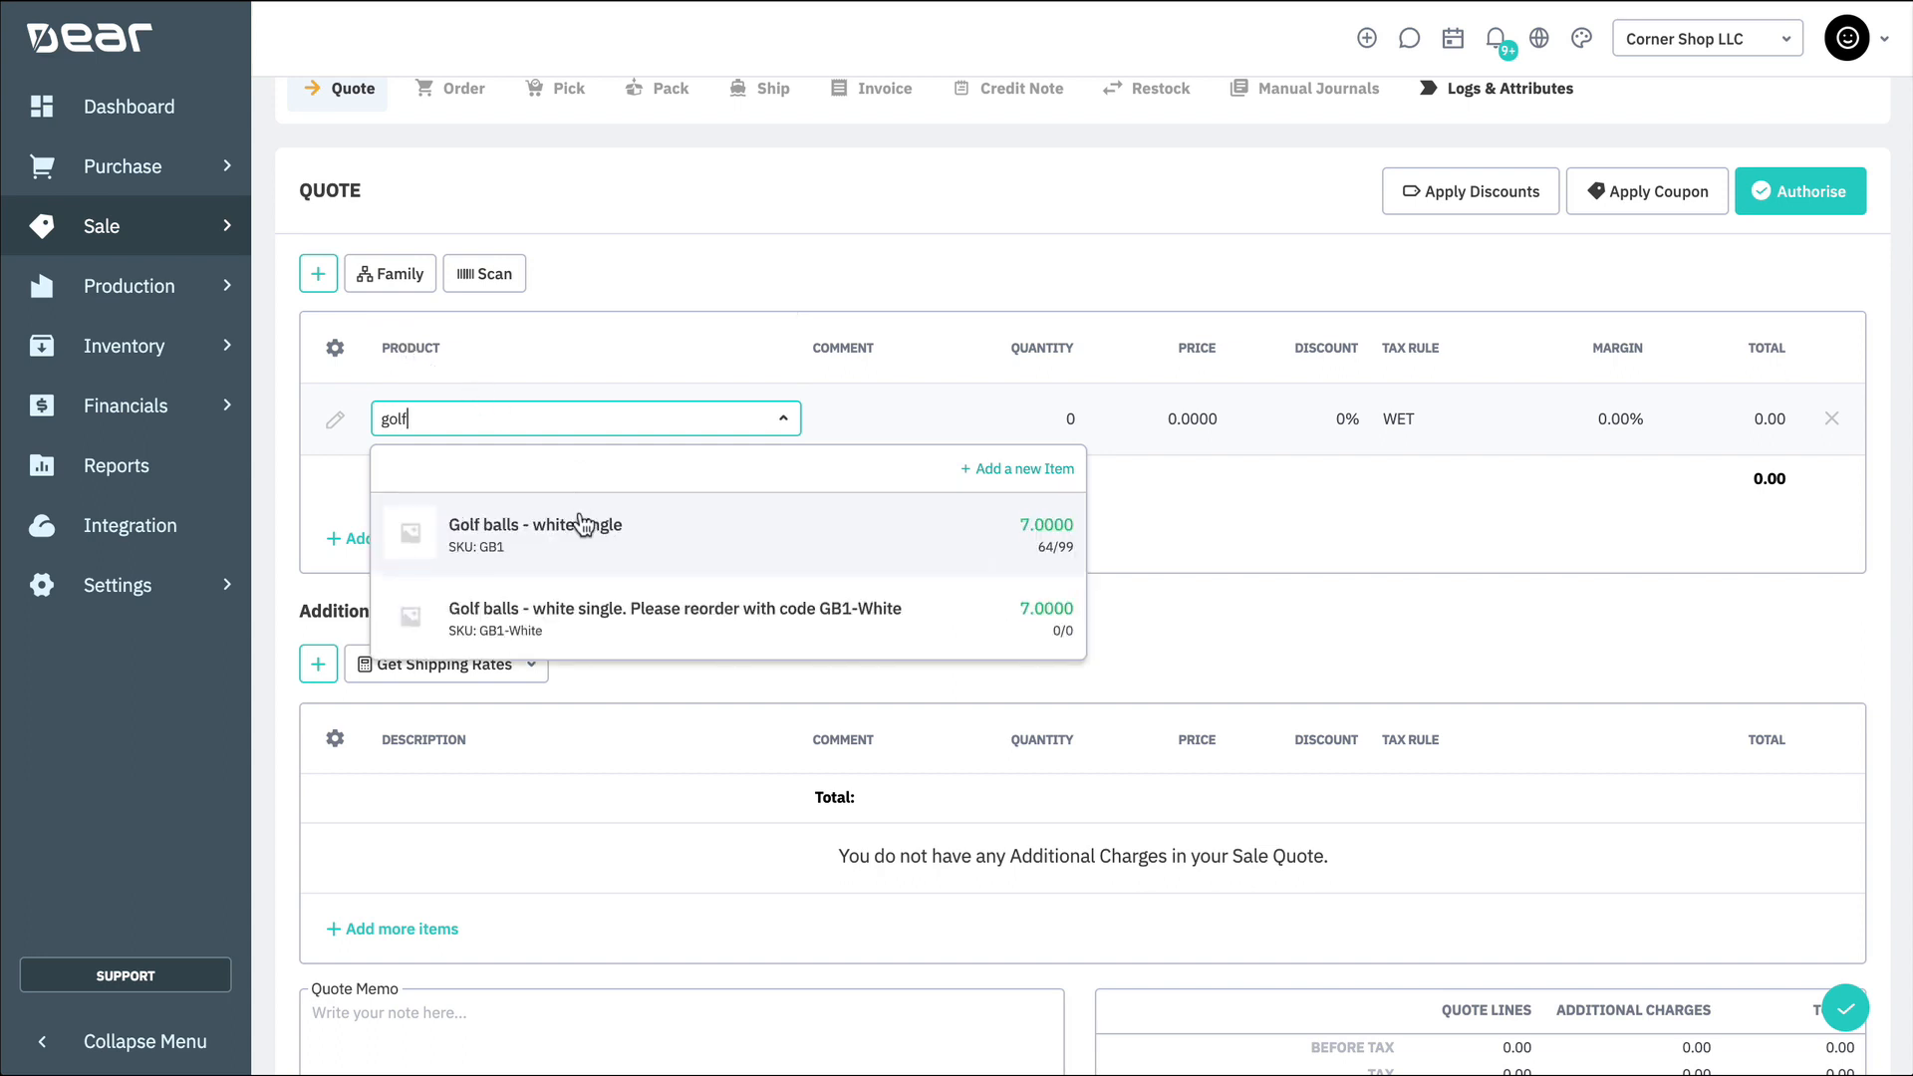
click(582, 526)
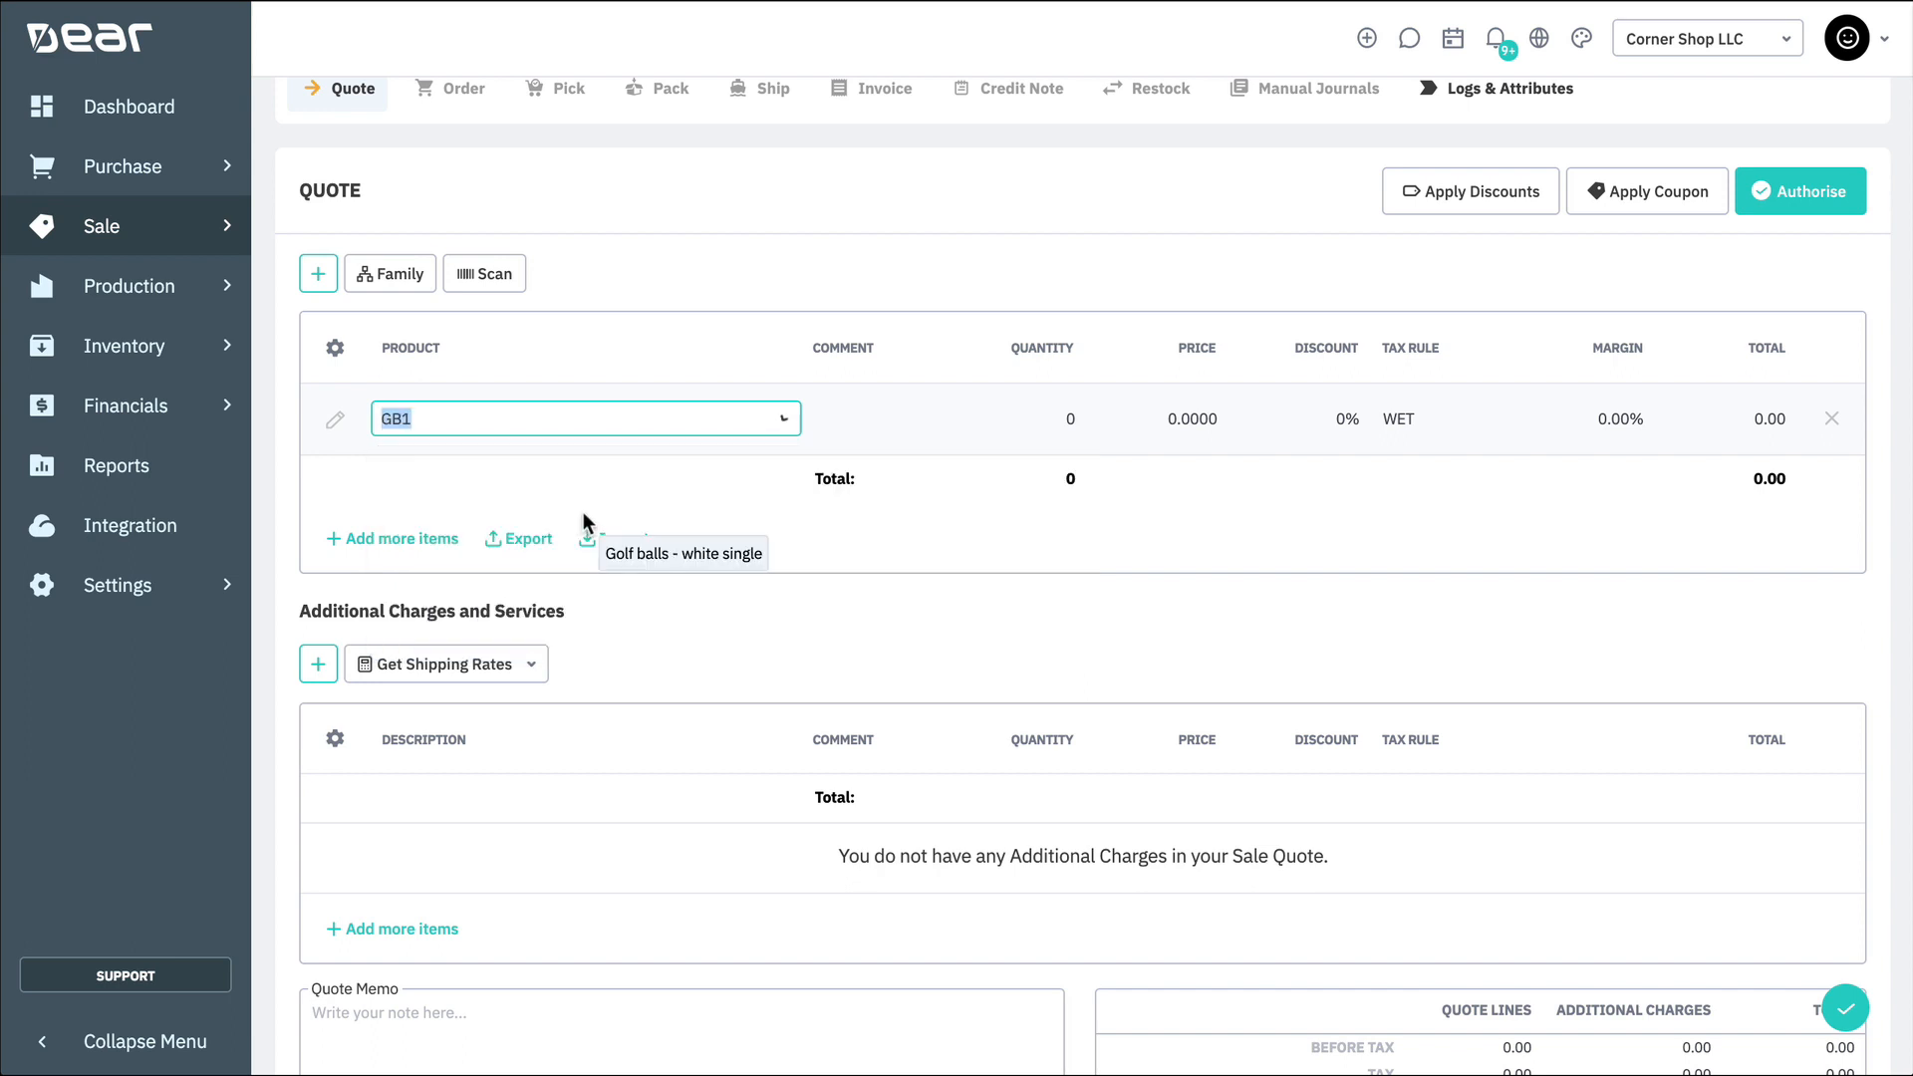
click(1043, 411)
text(10)
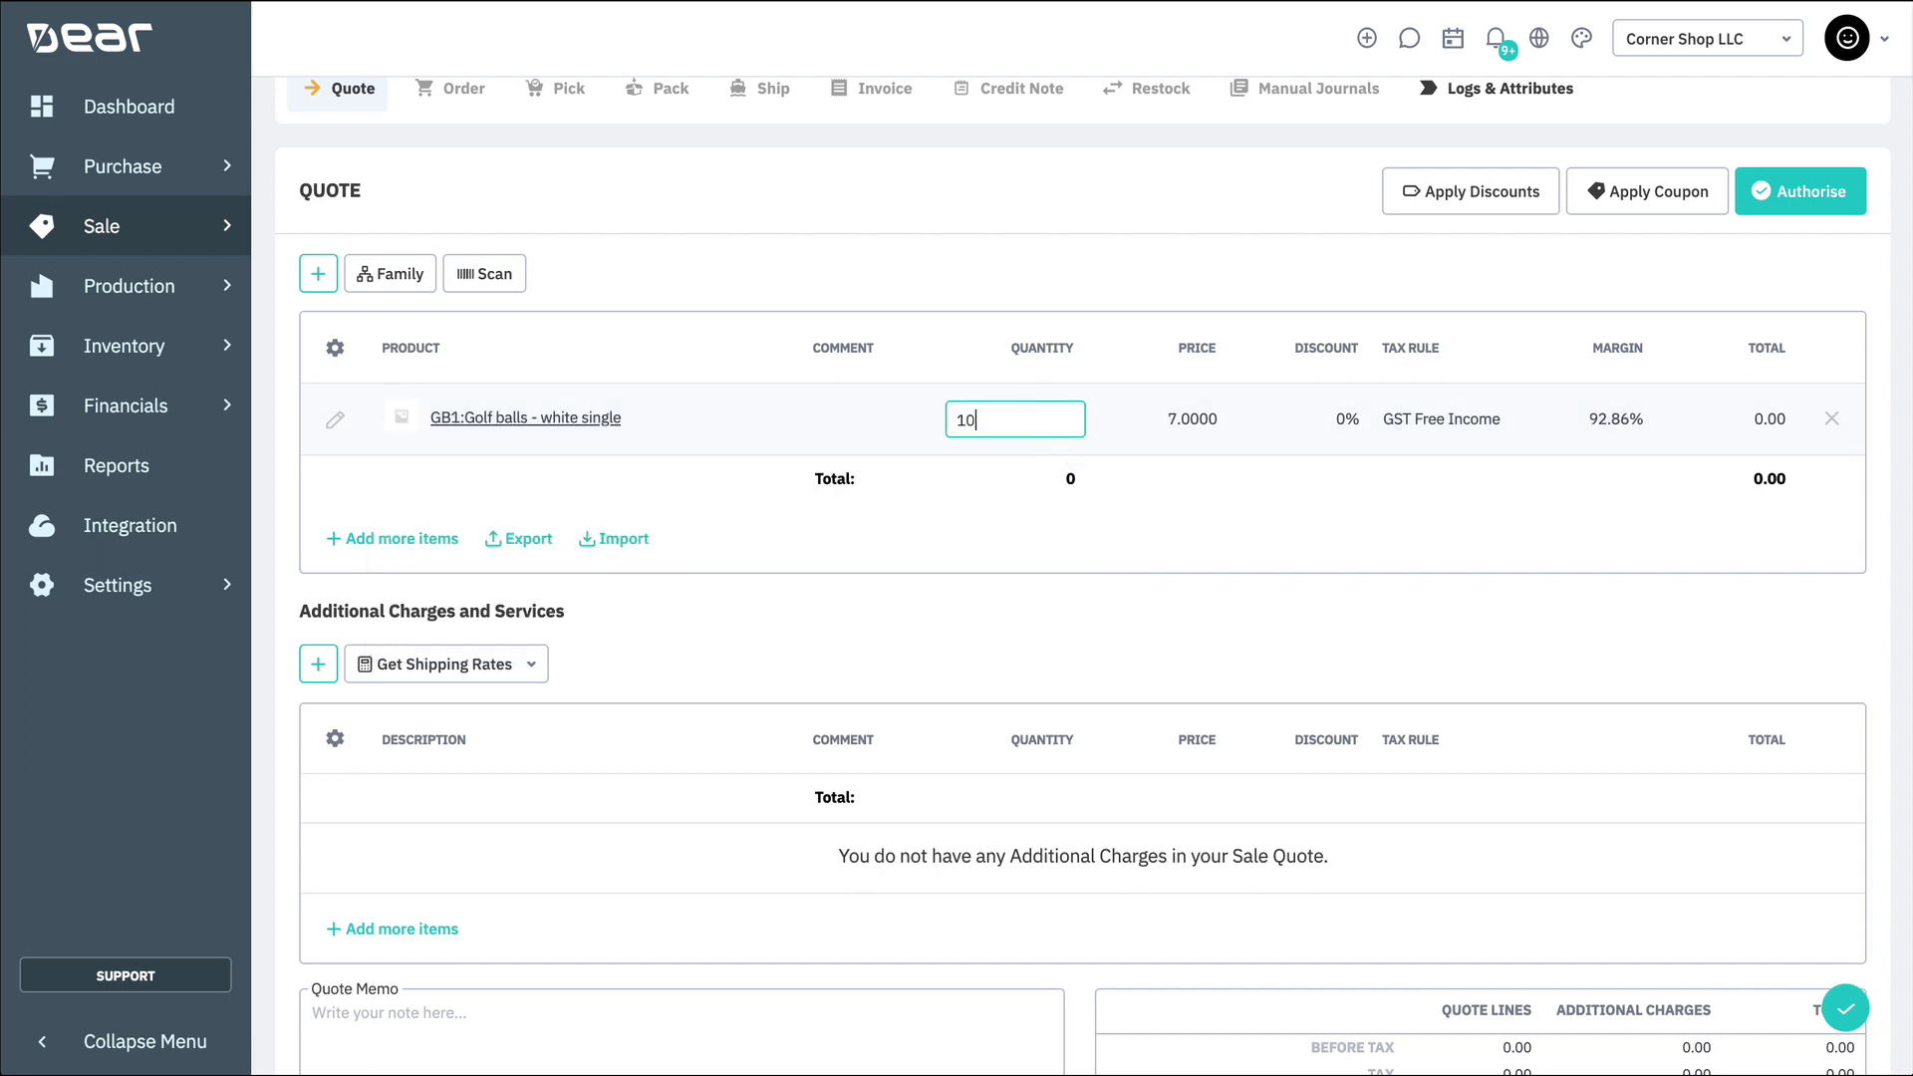
click(1234, 510)
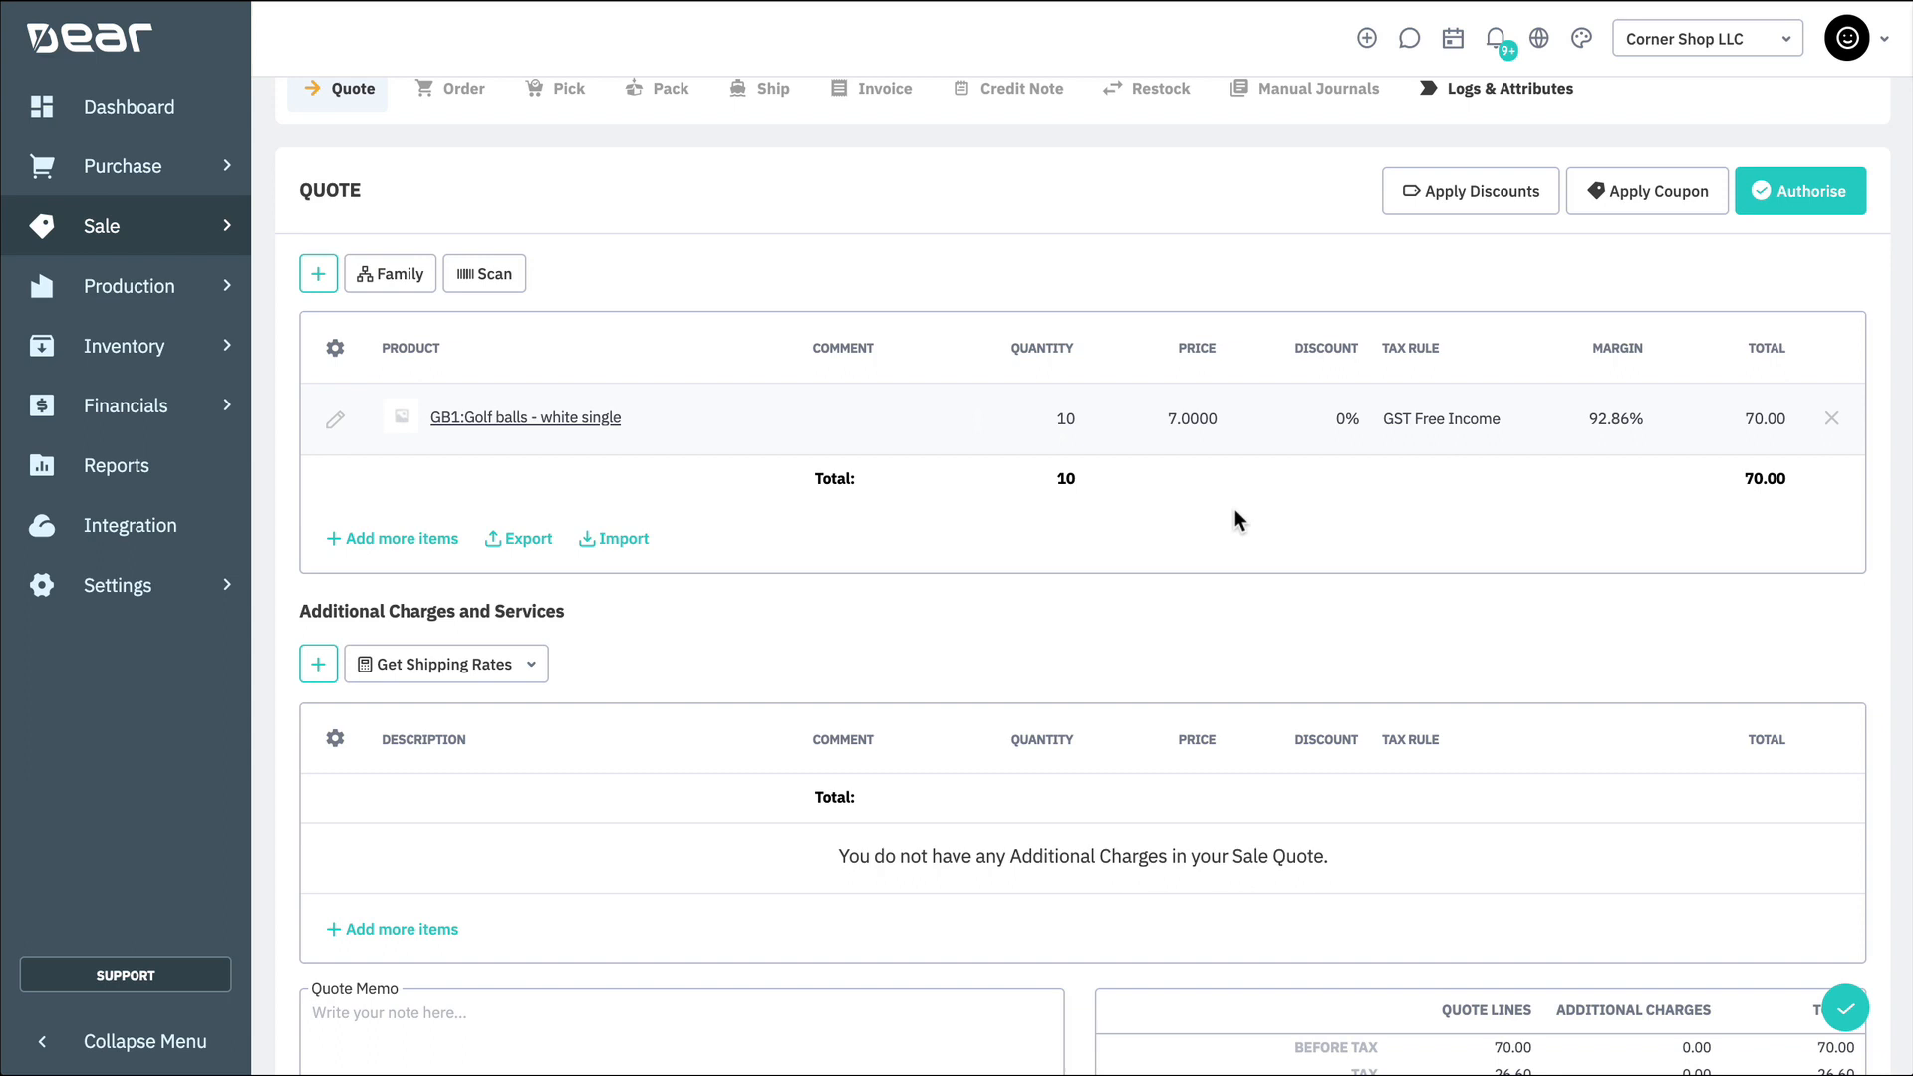
Set the unit price of the golf balls quote line to 10.
click(1210, 423)
text(10)
click(1203, 494)
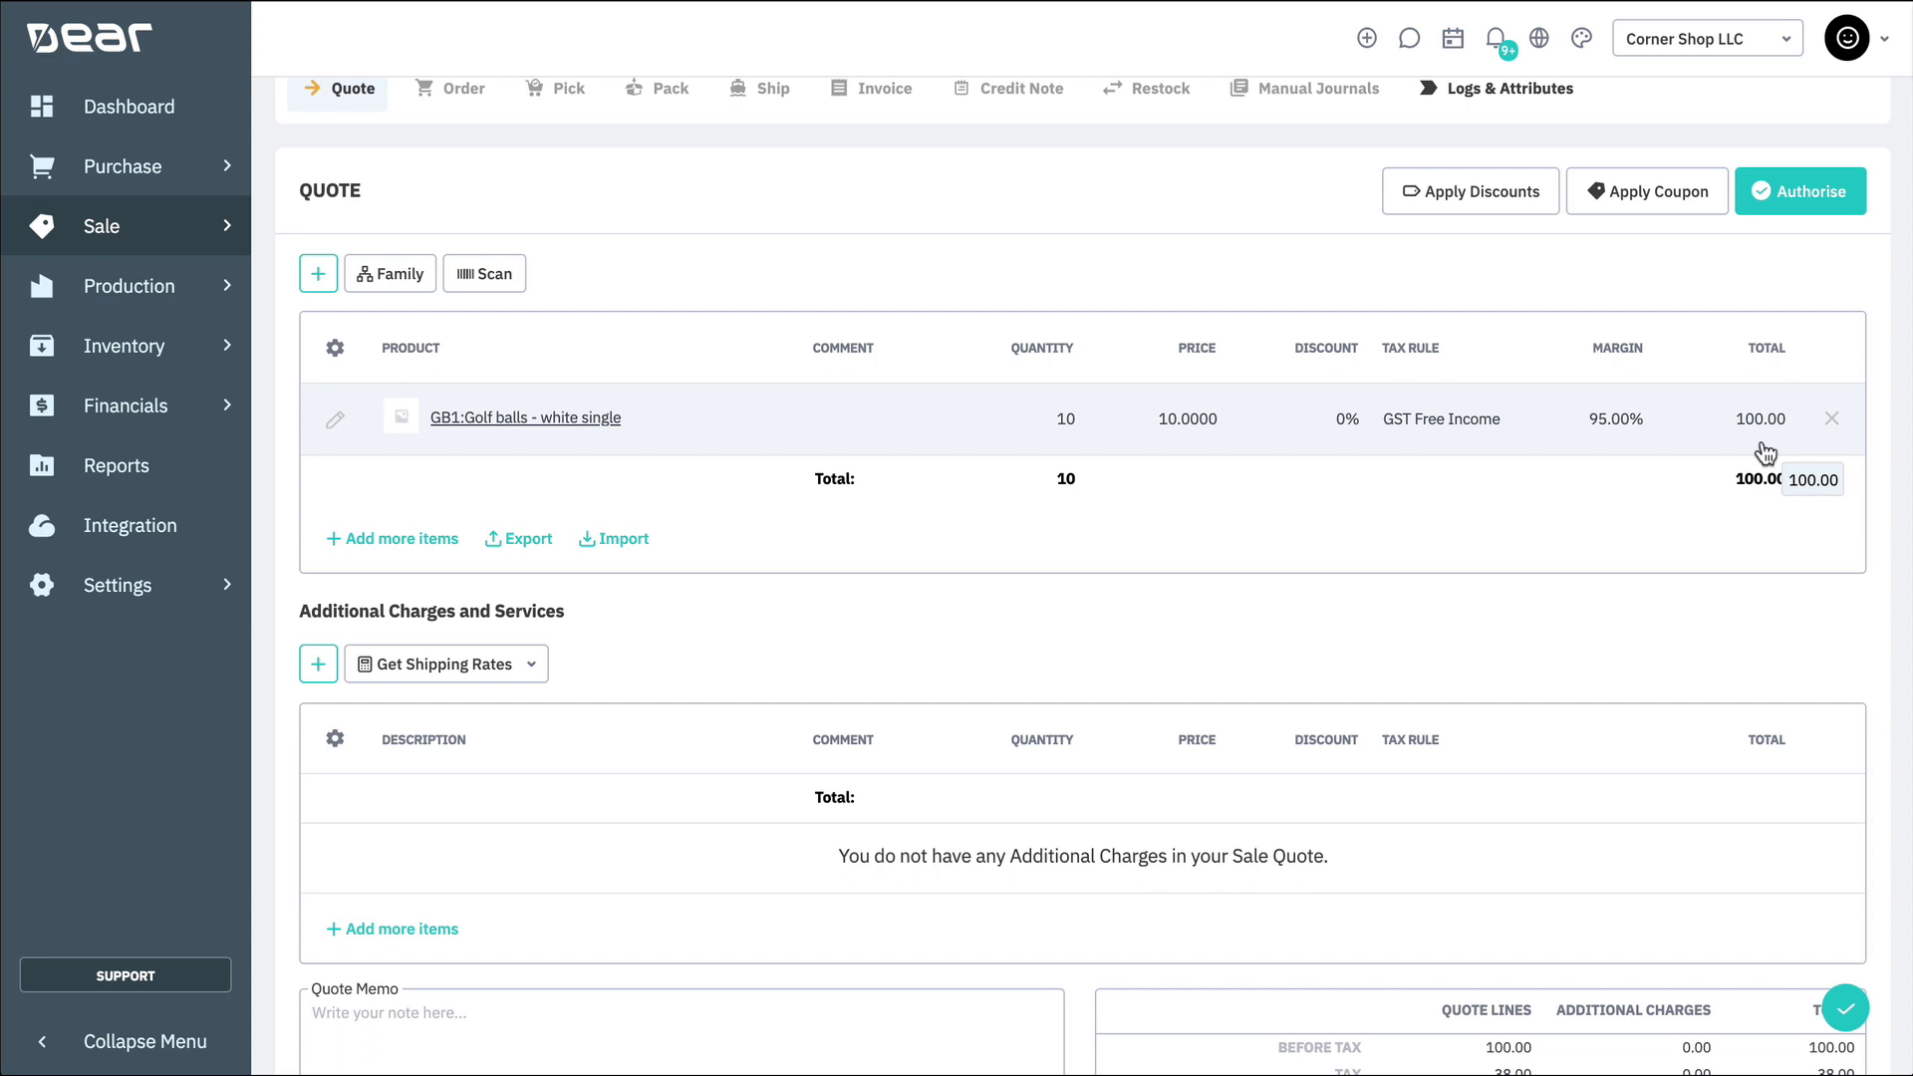
Add Lumber Cherry (SK-00002) as a second quote line with a quantity of 5.
click(318, 279)
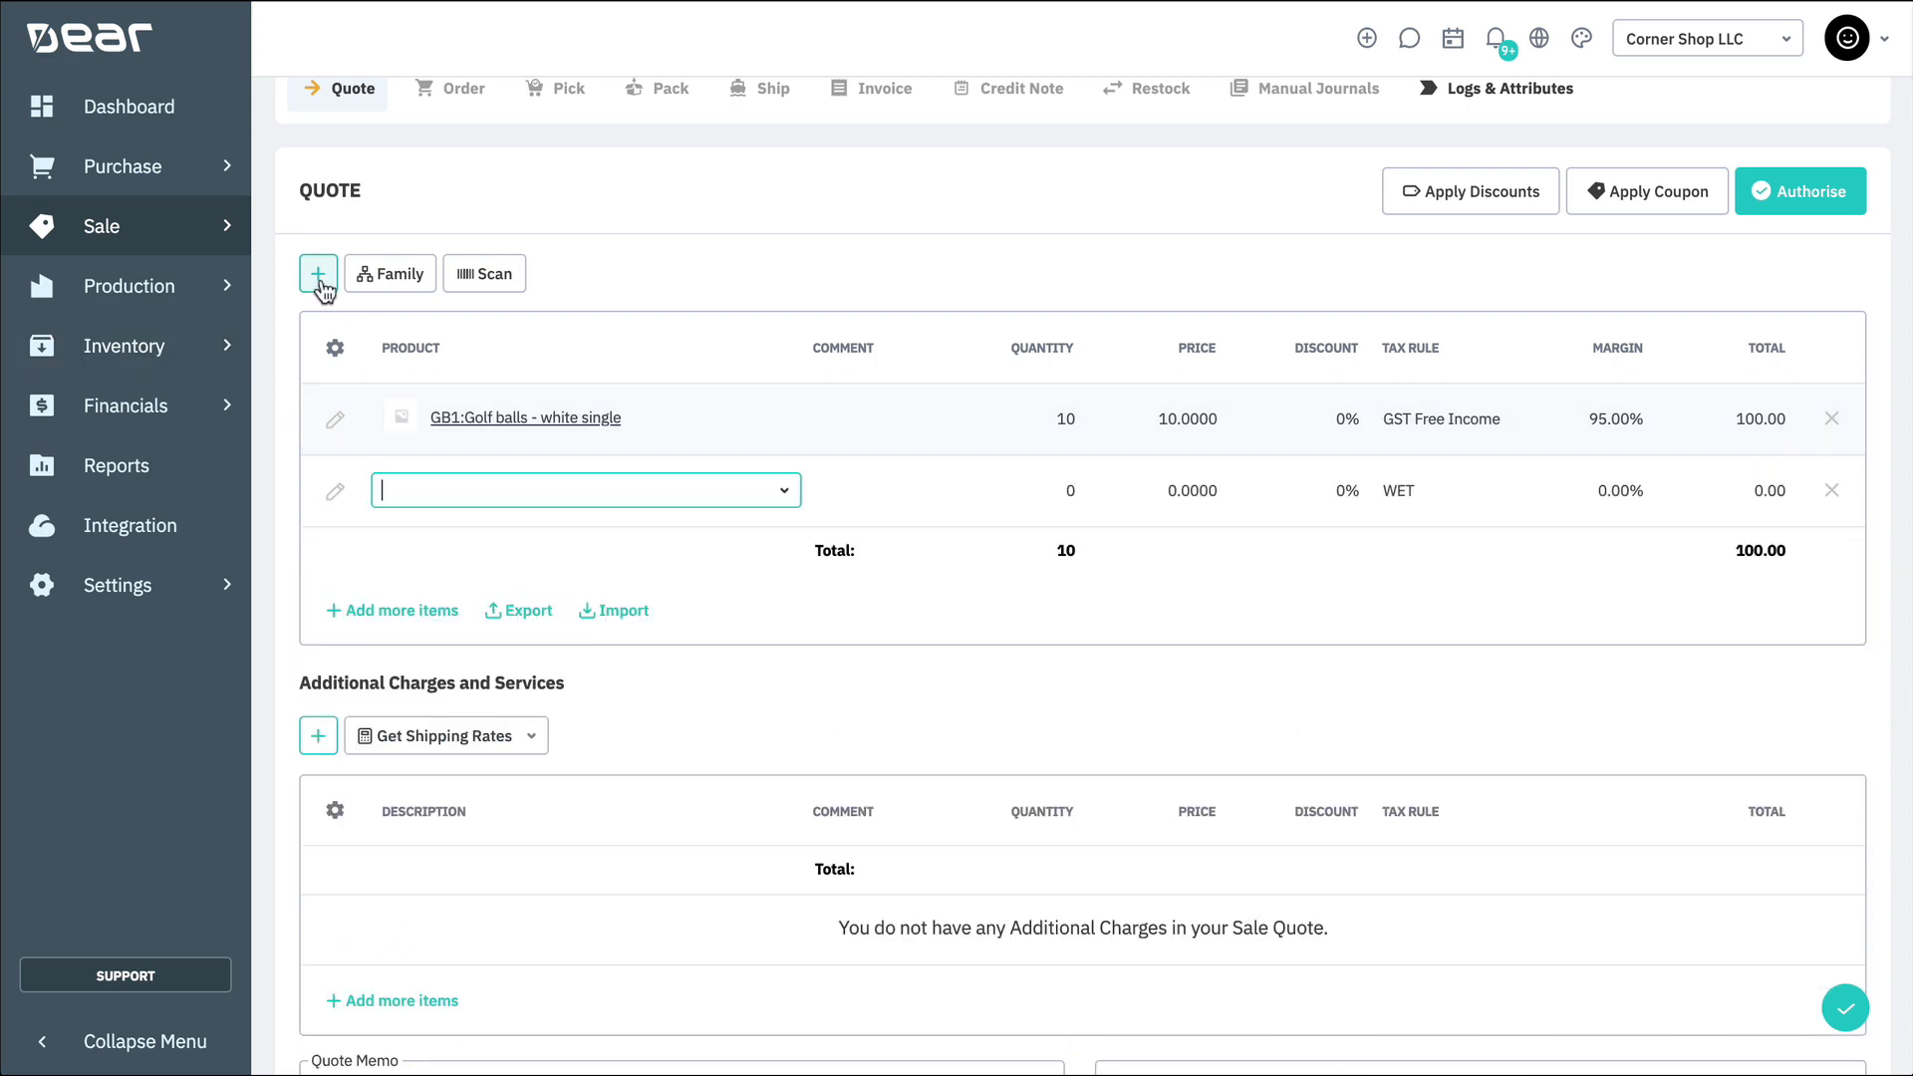
click(783, 498)
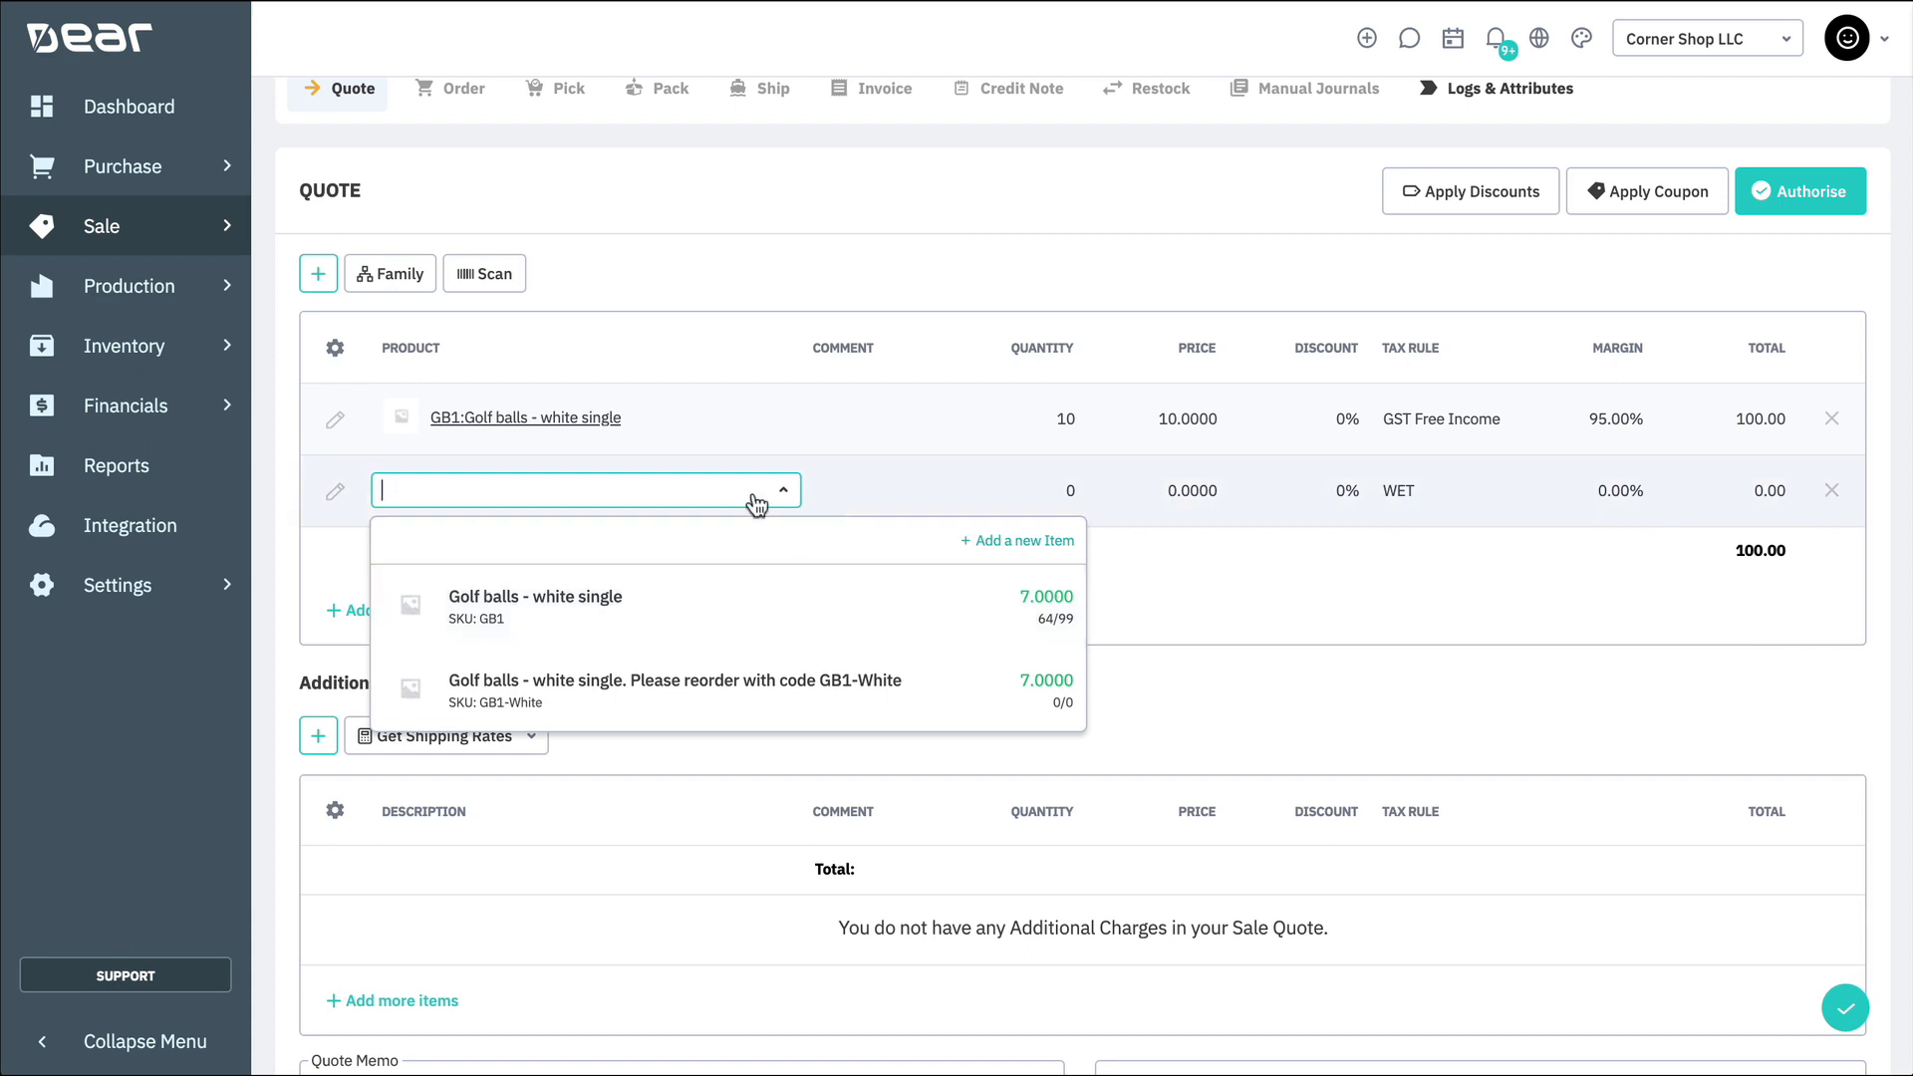
text(sca)
scroll(719, 684, down, 3)
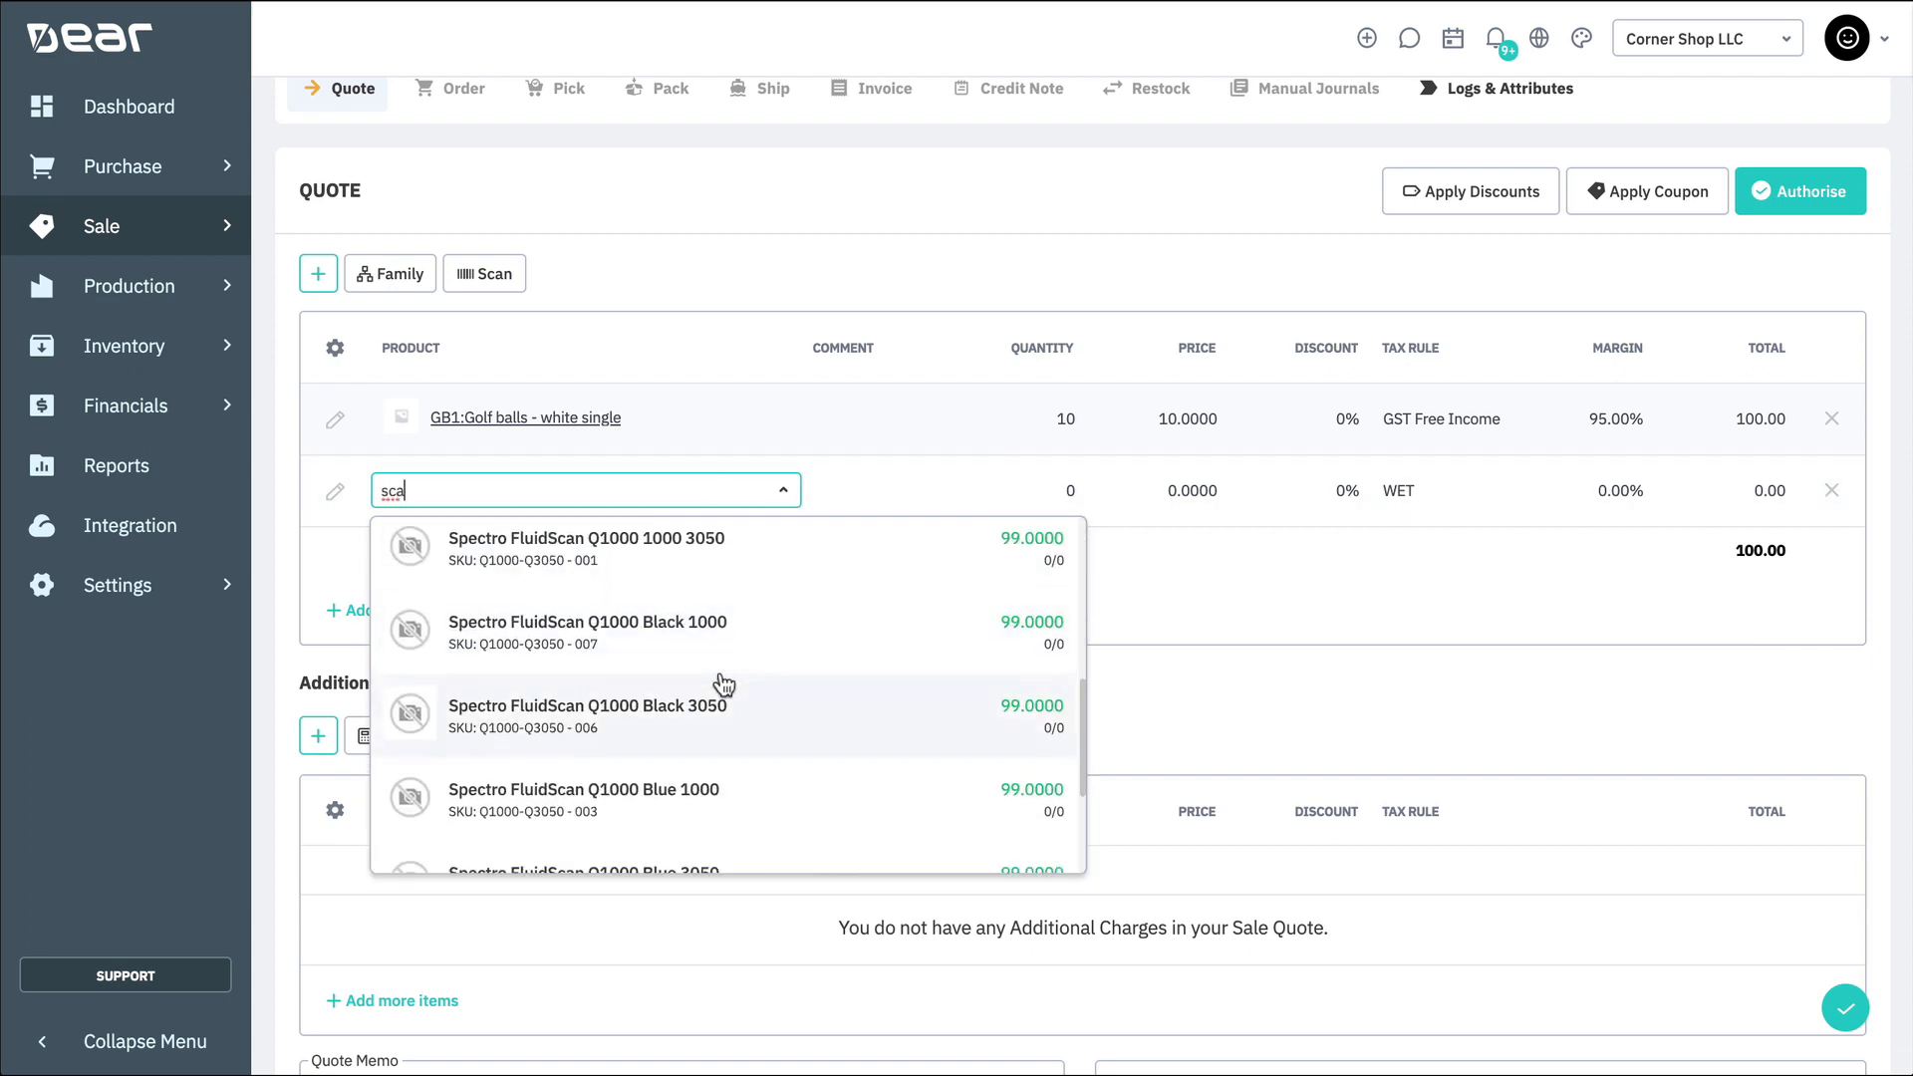
scroll(724, 684, down, 2)
key(ctrl+a)
text(lumb)
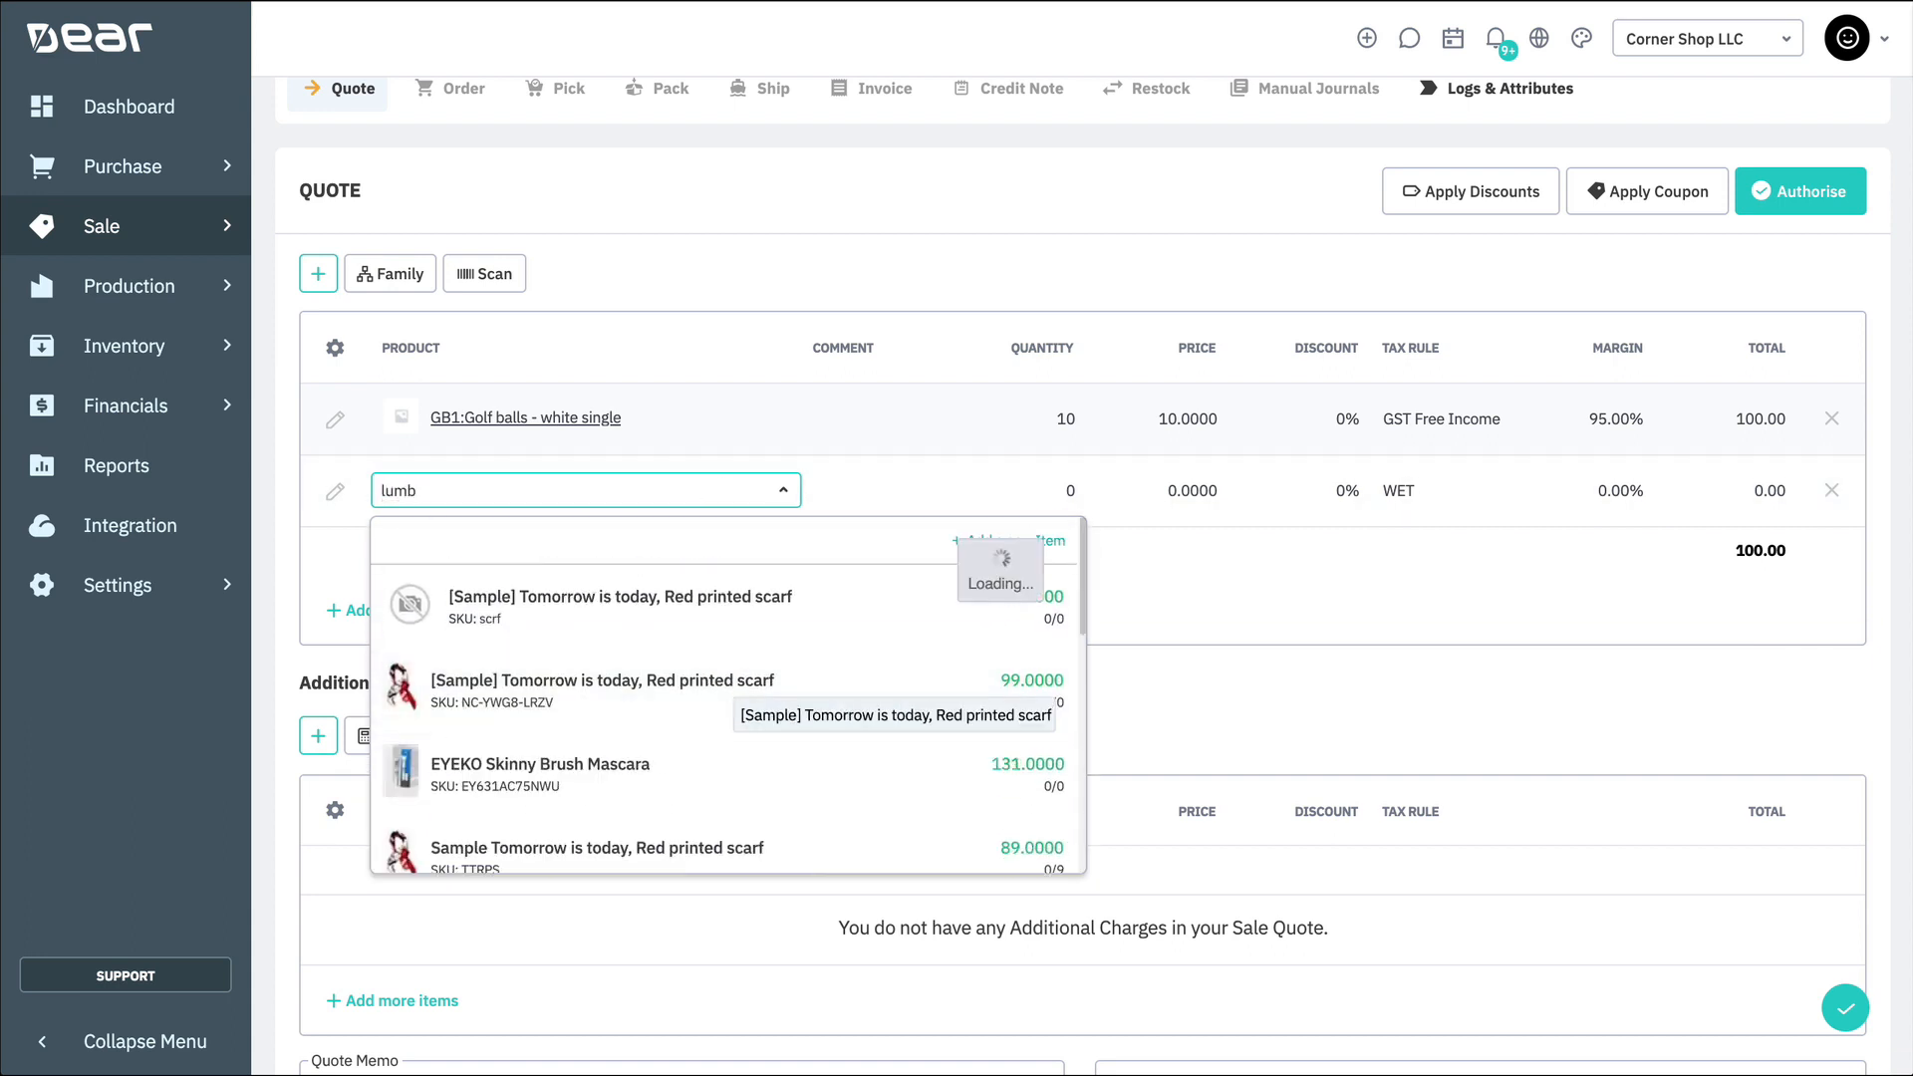
click(802, 623)
key(Tab)
text(5)
key(Tab)
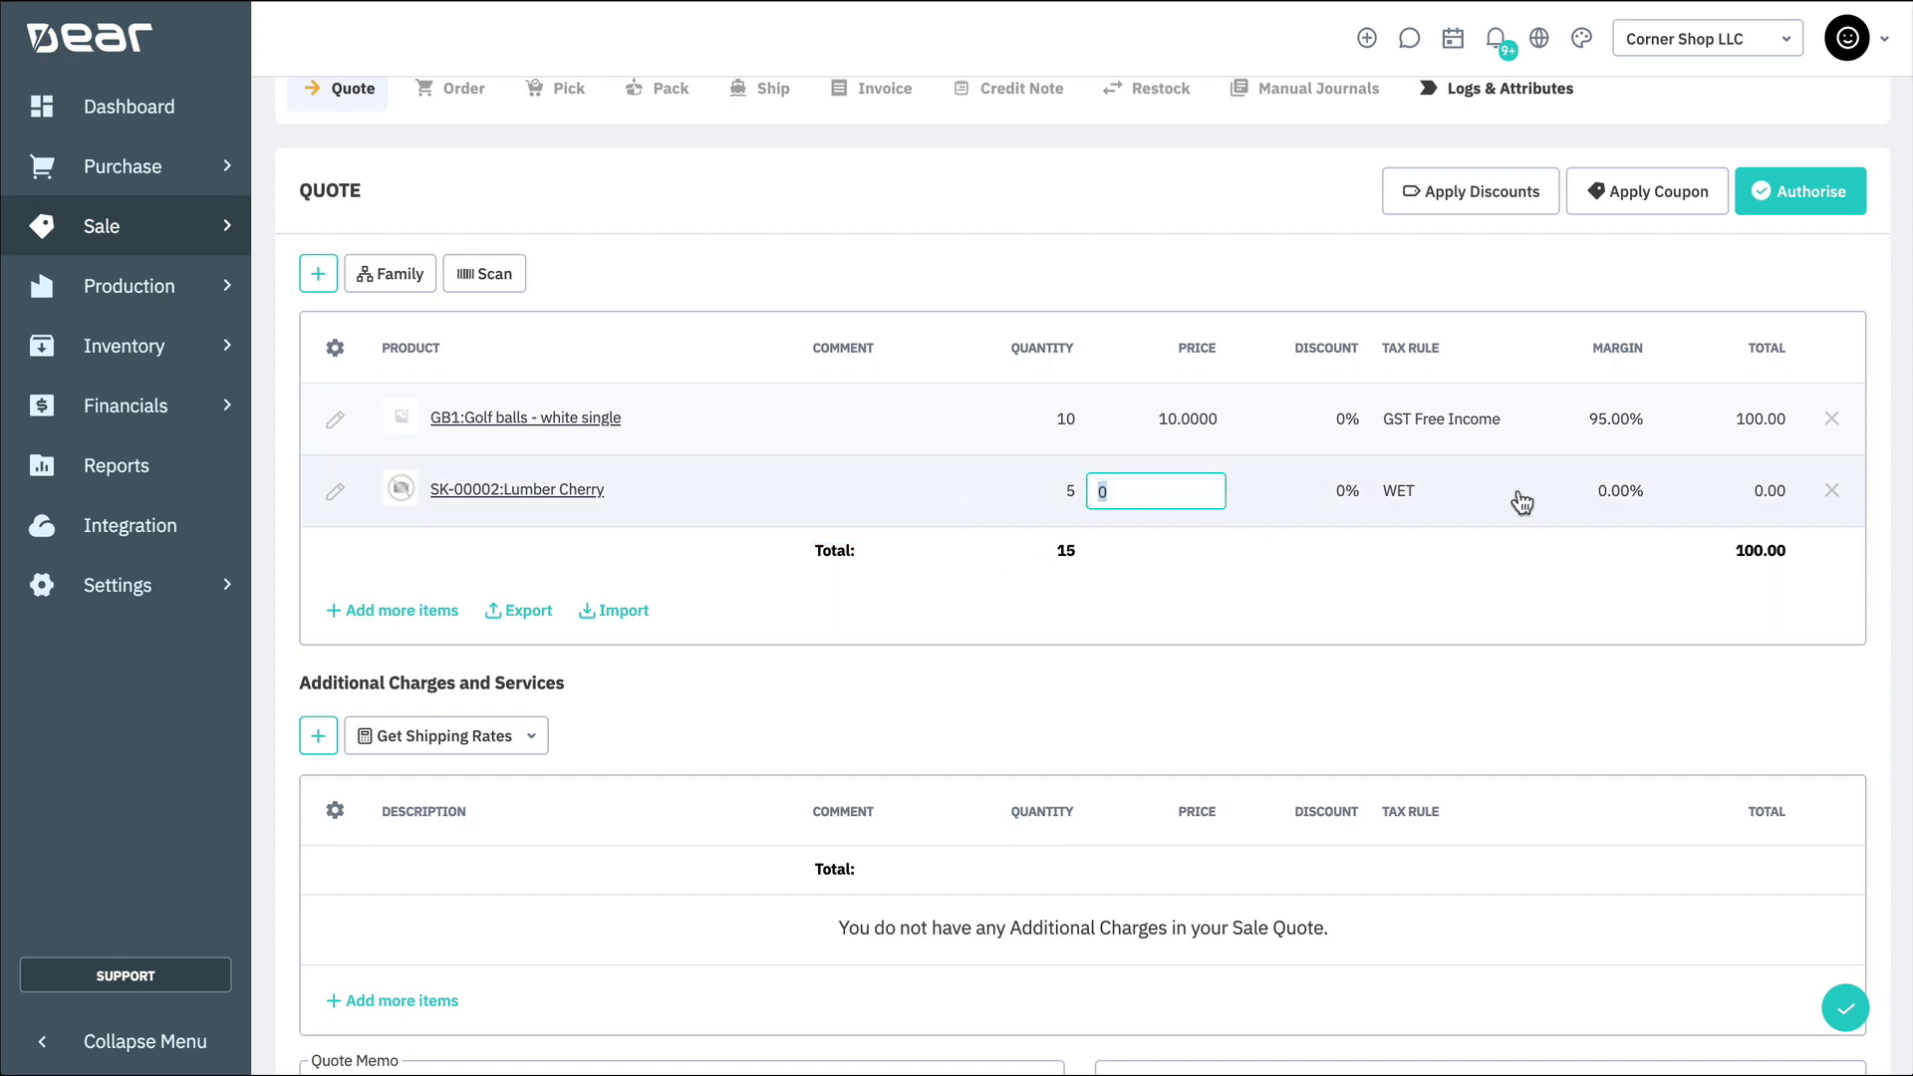
Set the Lumber Cherry quote line's tax rule to GST Free Income and its unit price to 100.
click(1522, 501)
click(1380, 628)
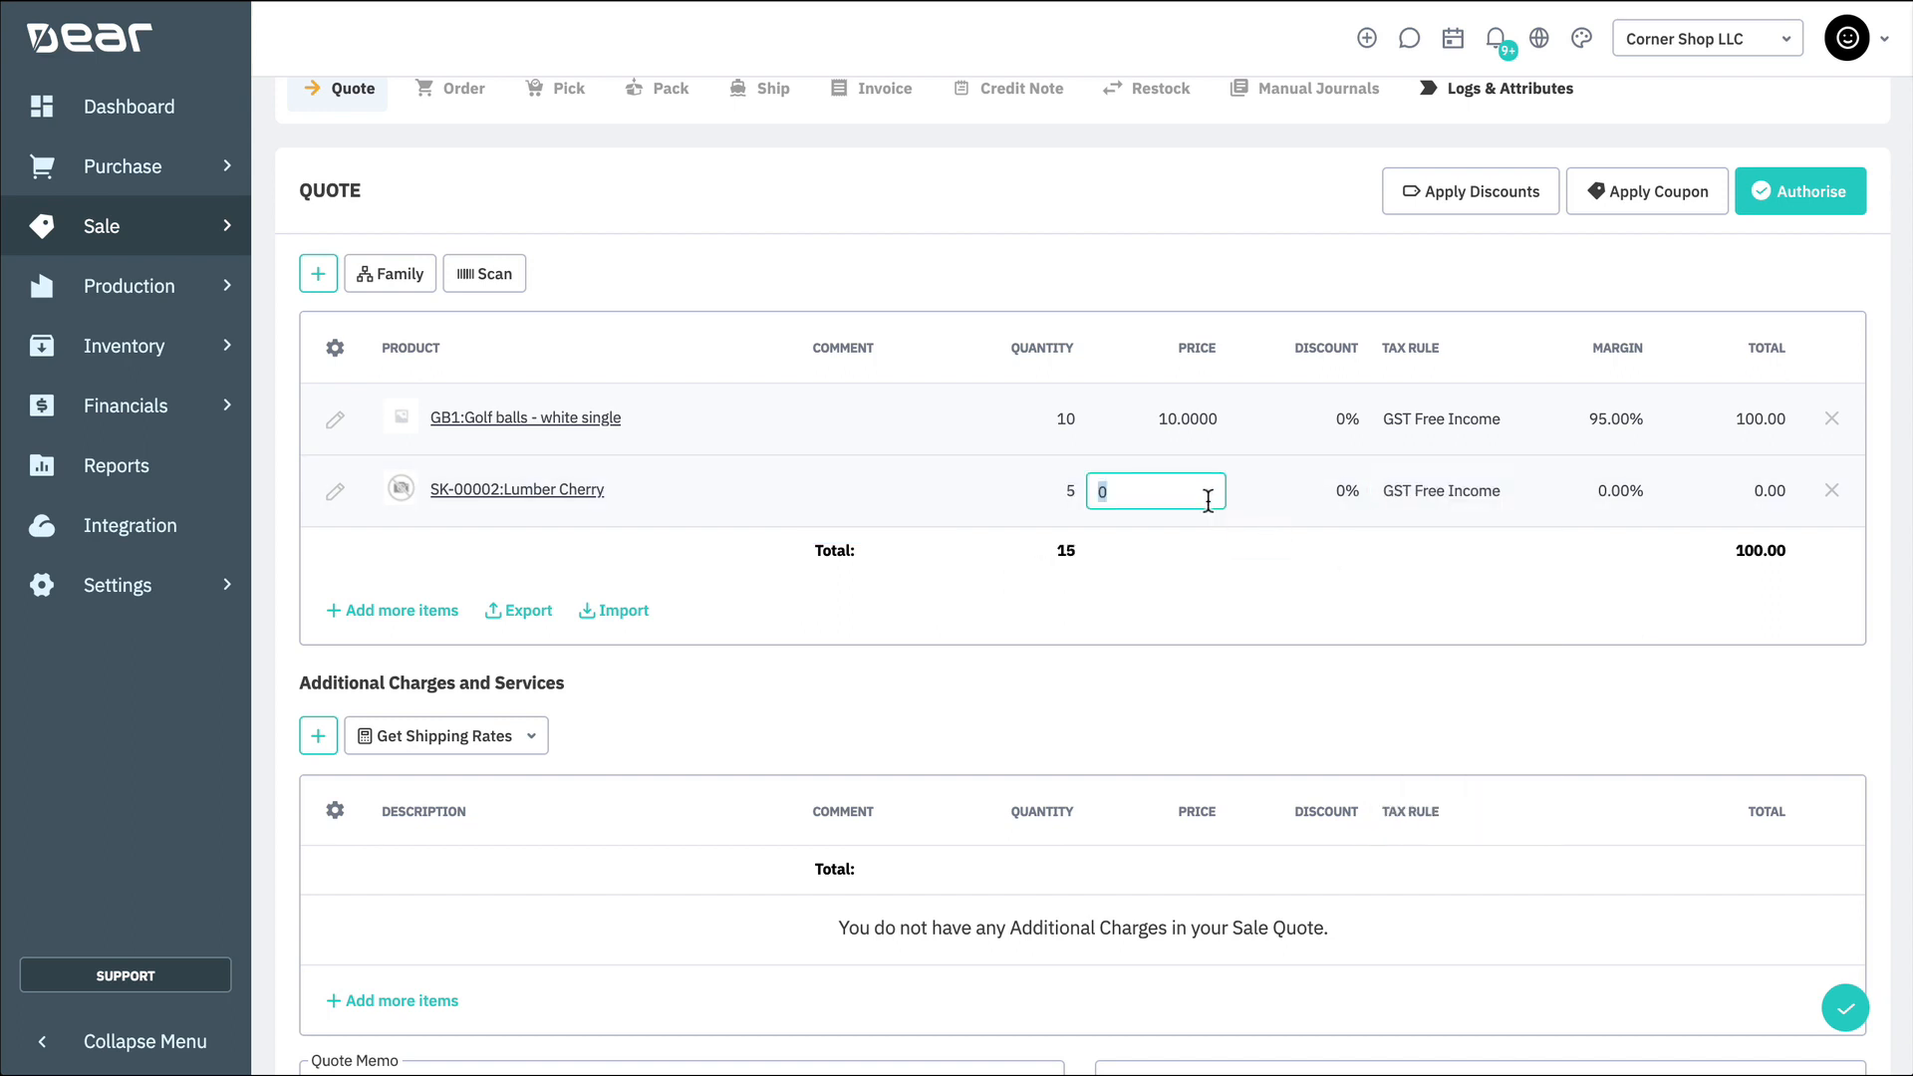
text(100)
click(1292, 582)
mouse_move(551, 423)
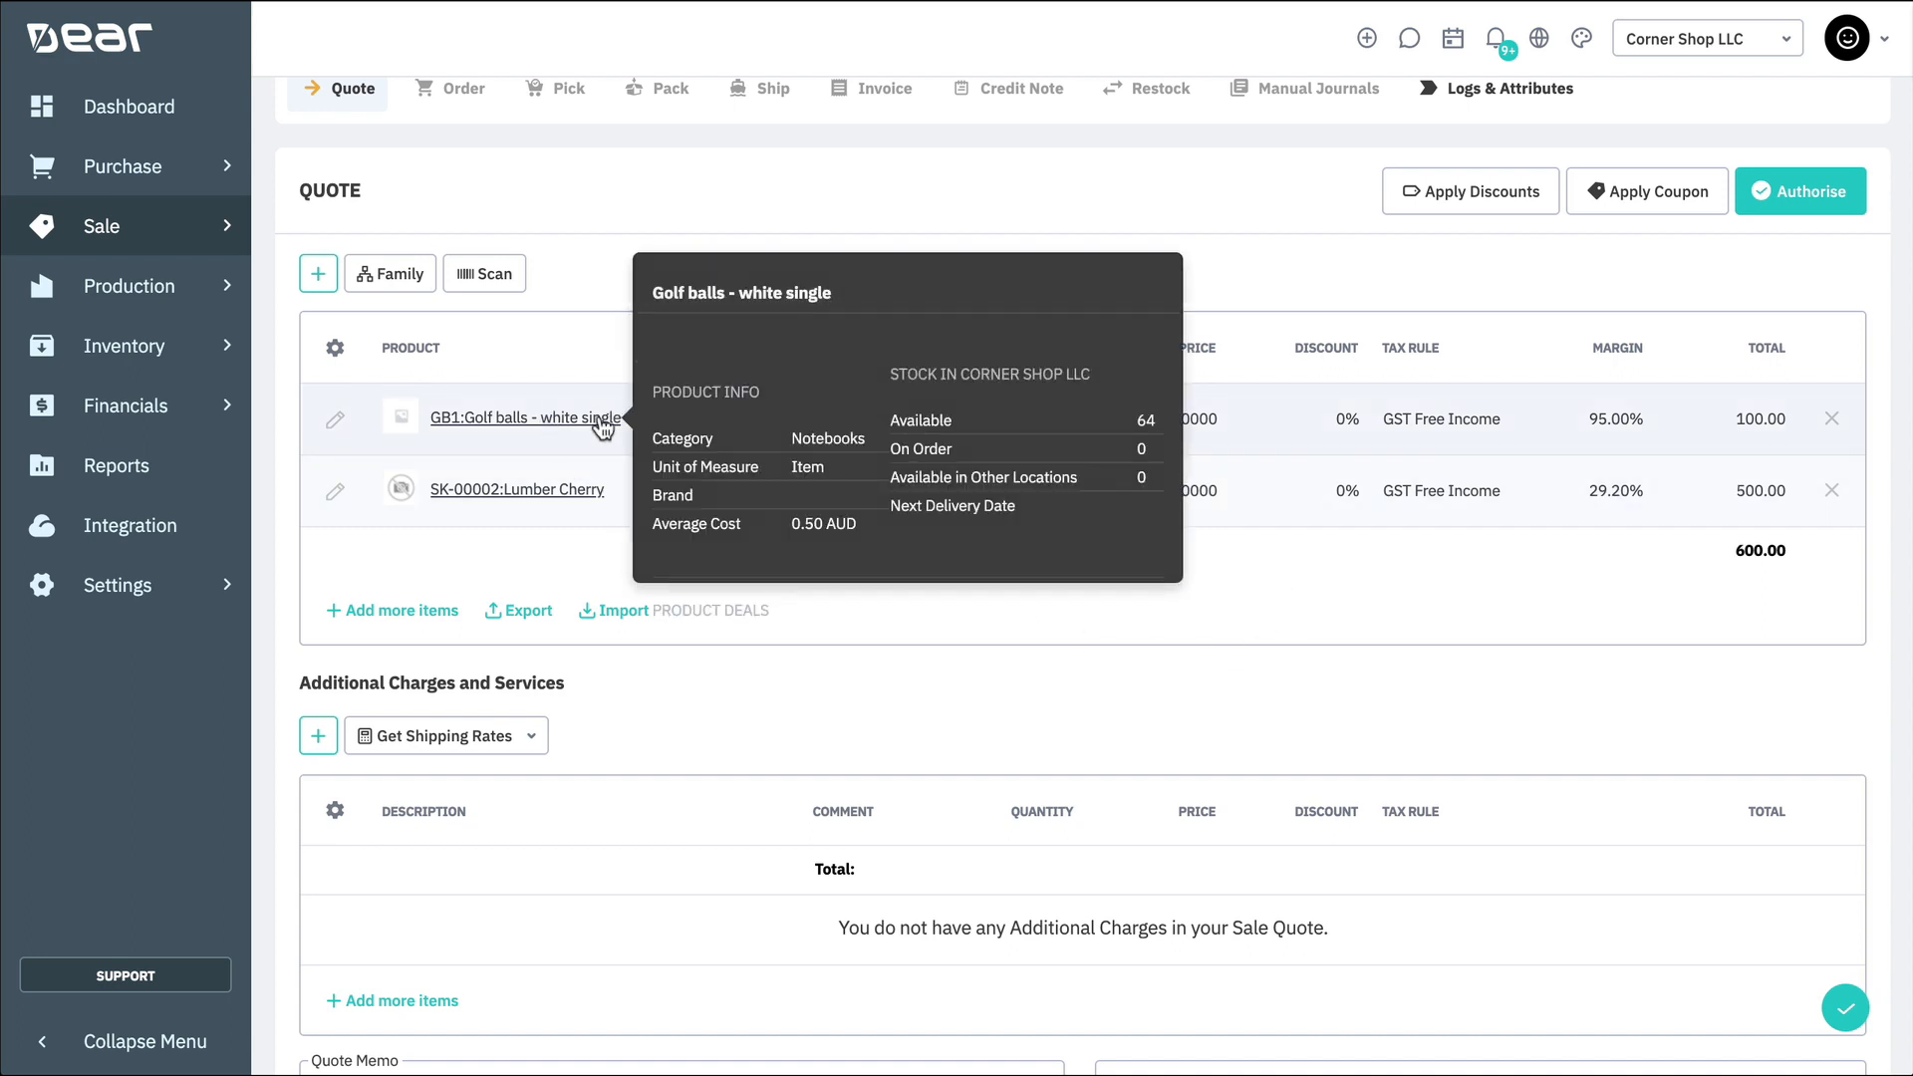
click(806, 303)
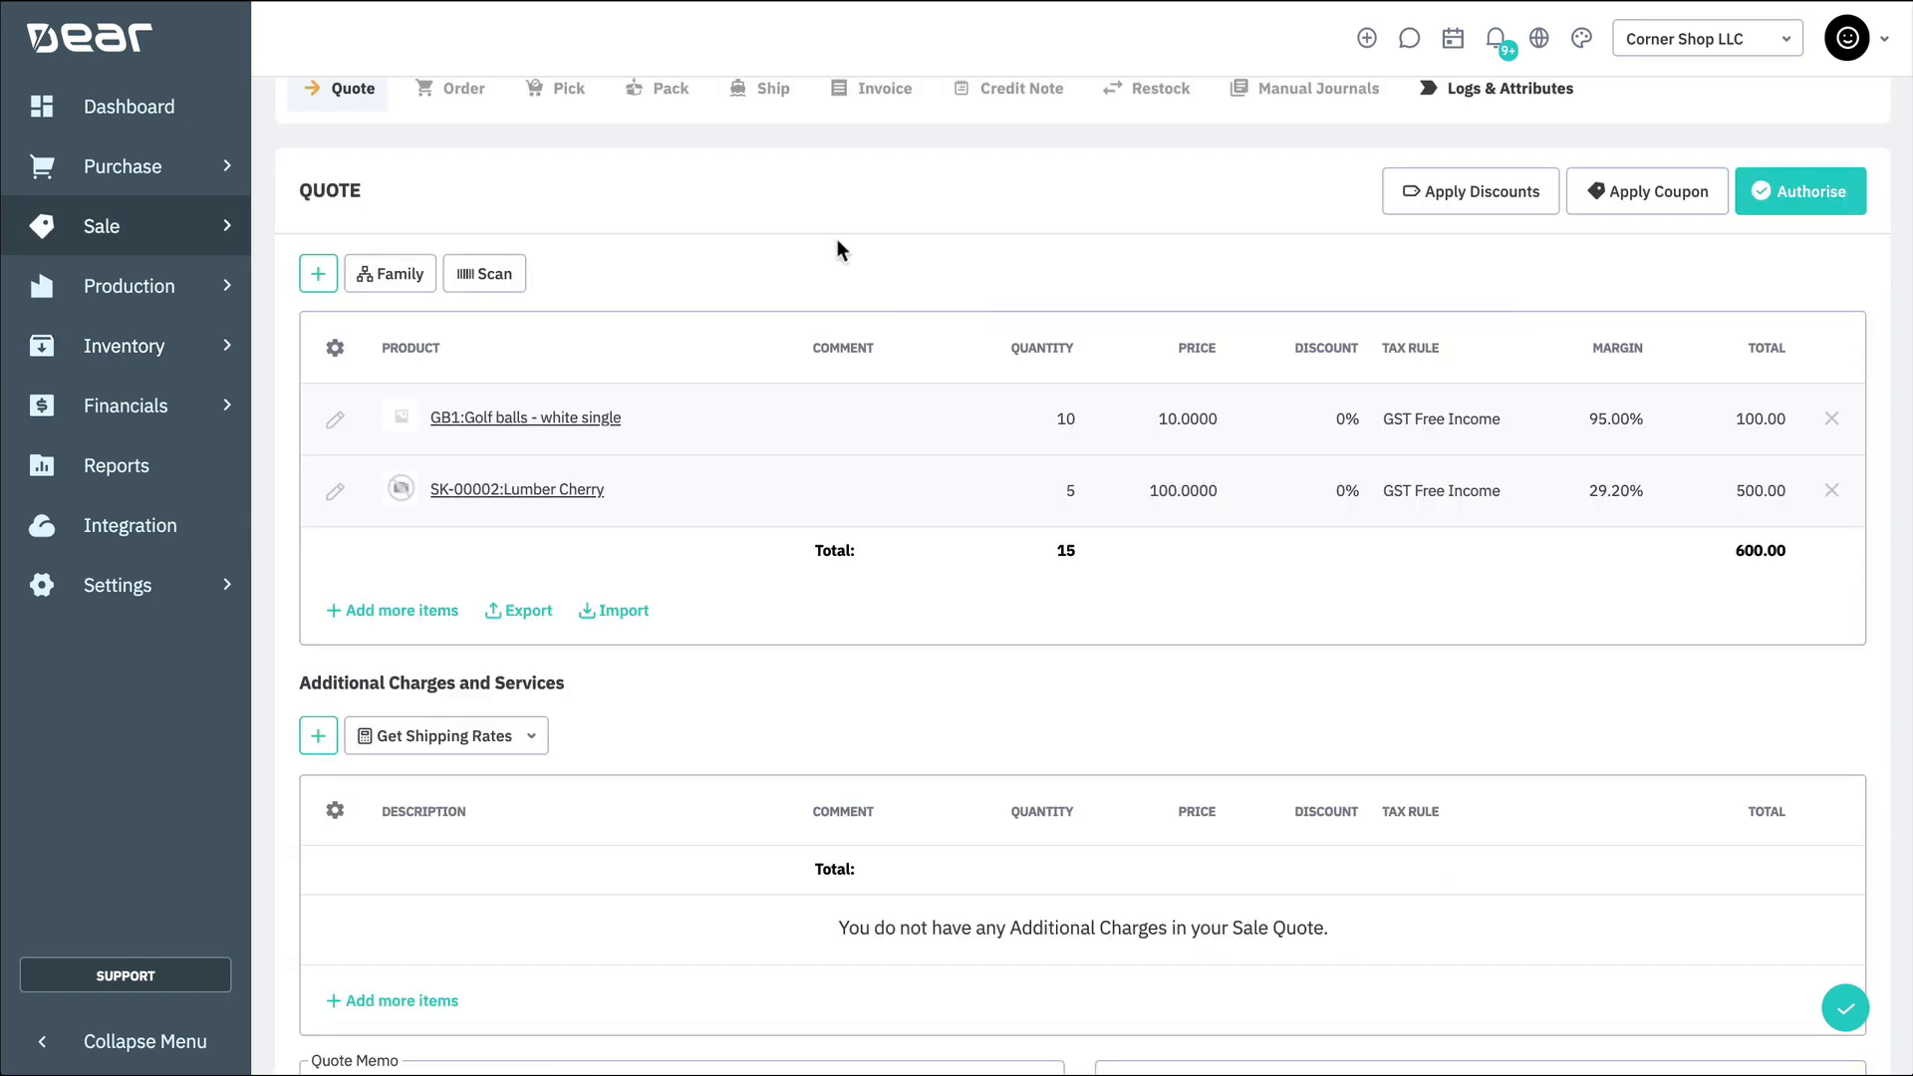
Add "Shipping - International Shipping" as an additional charge on the quote.
scroll(837, 248, down, 3)
click(317, 441)
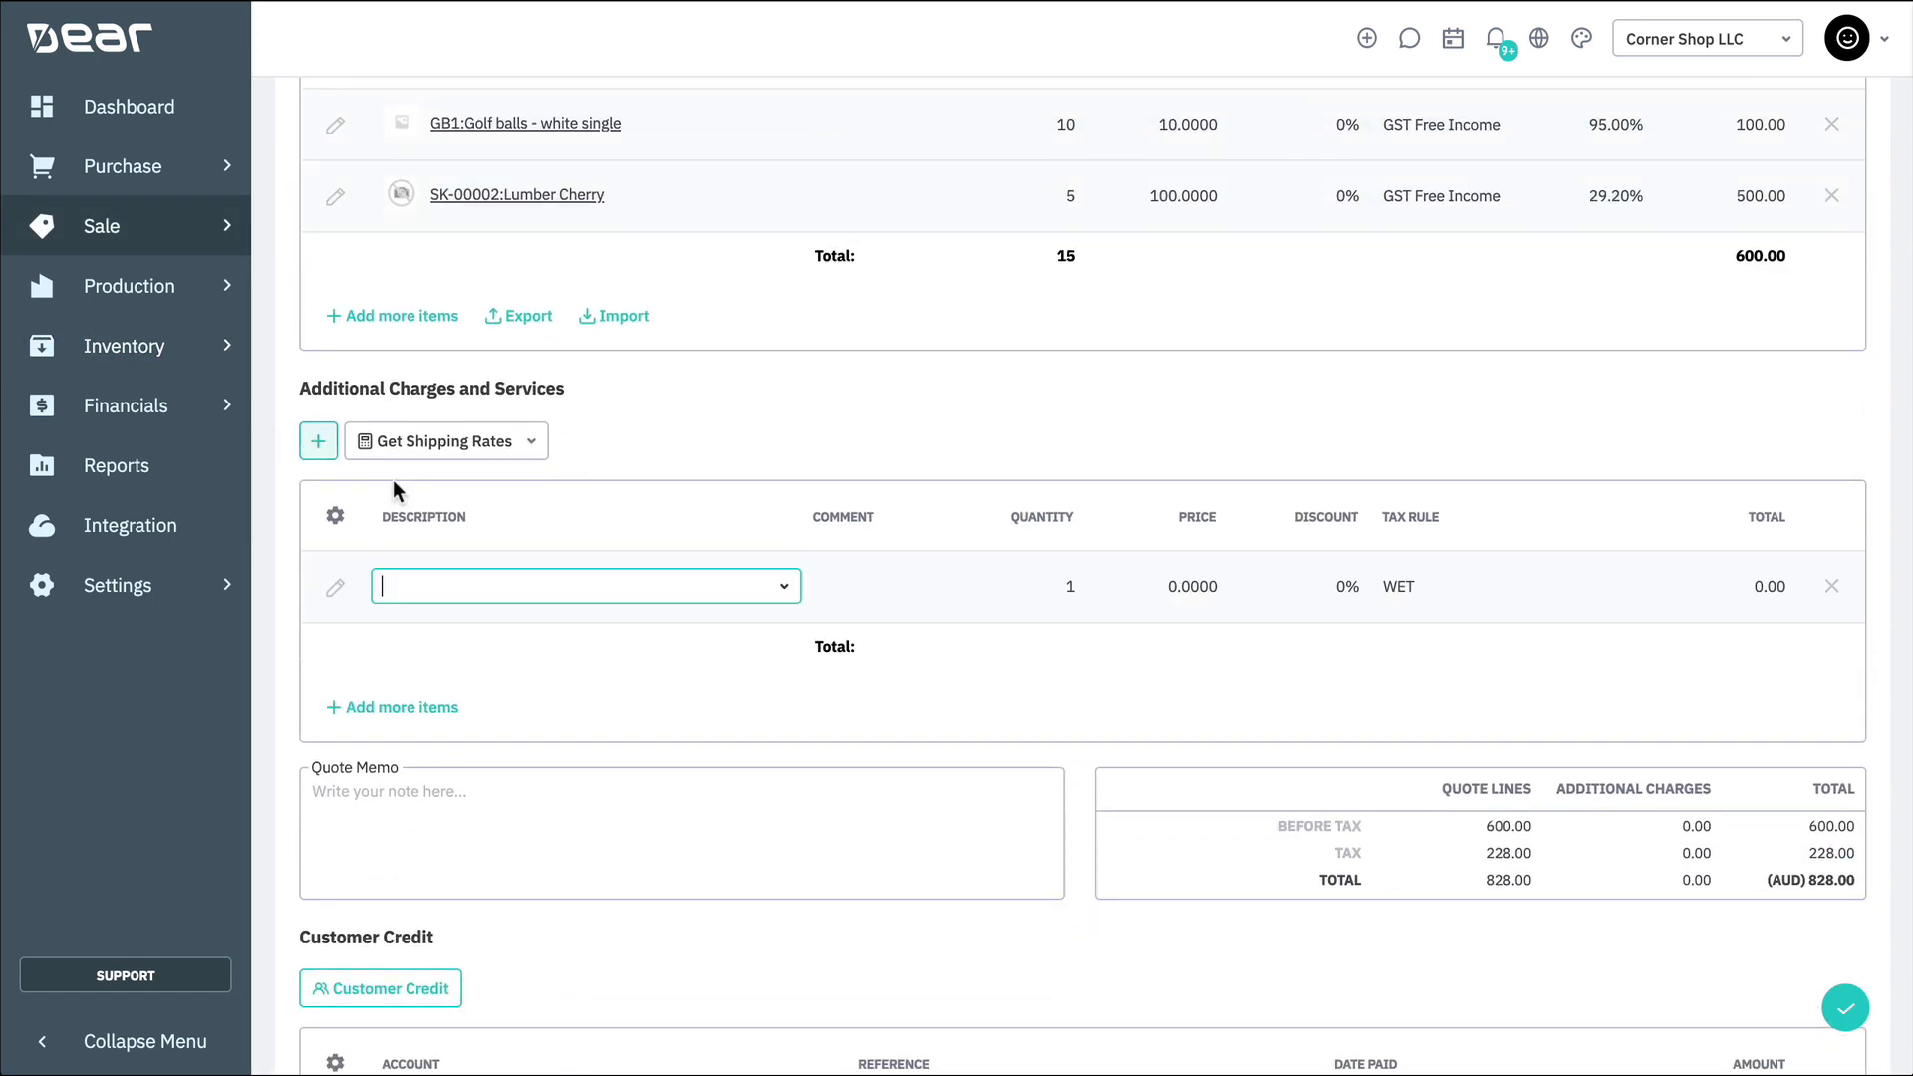
text(ing - Interna)
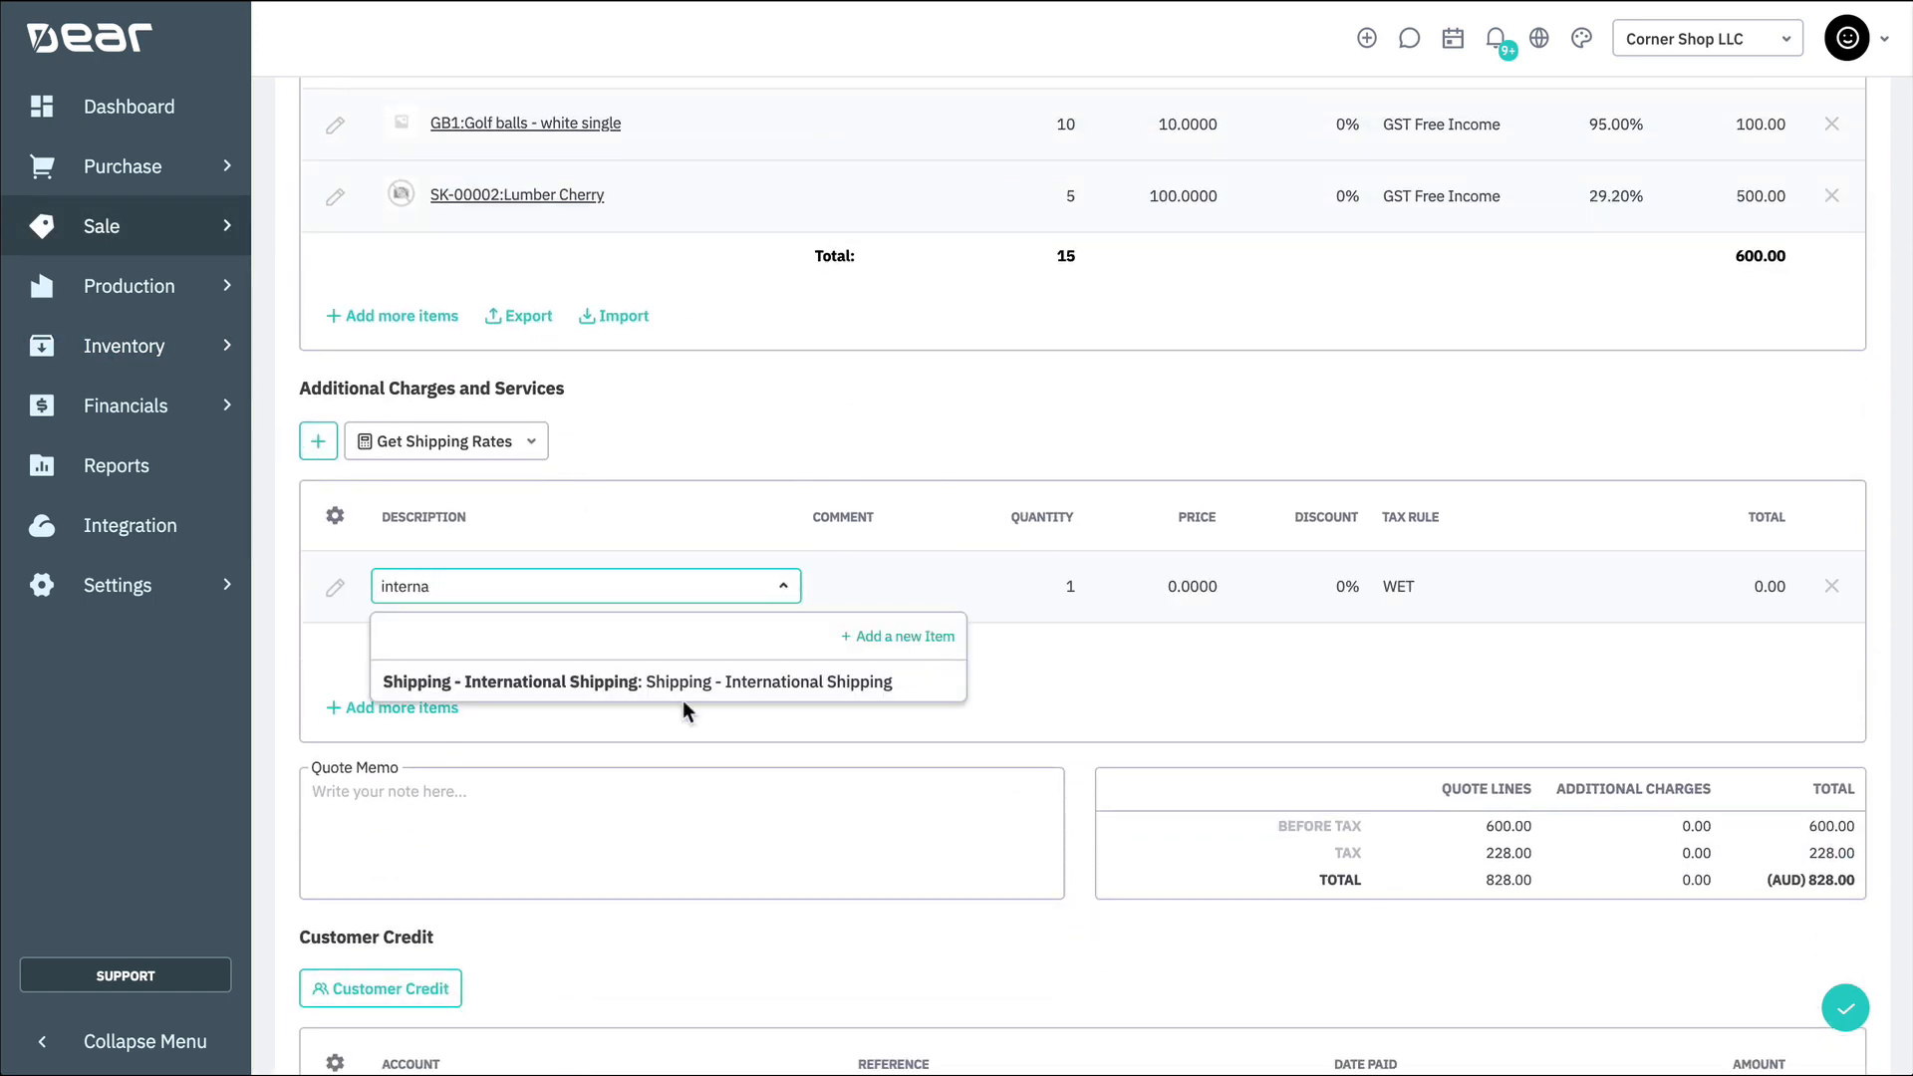
click(921, 679)
Enter "Deliver to back of office" as the quote memo.
scroll(1161, 673, down, 3)
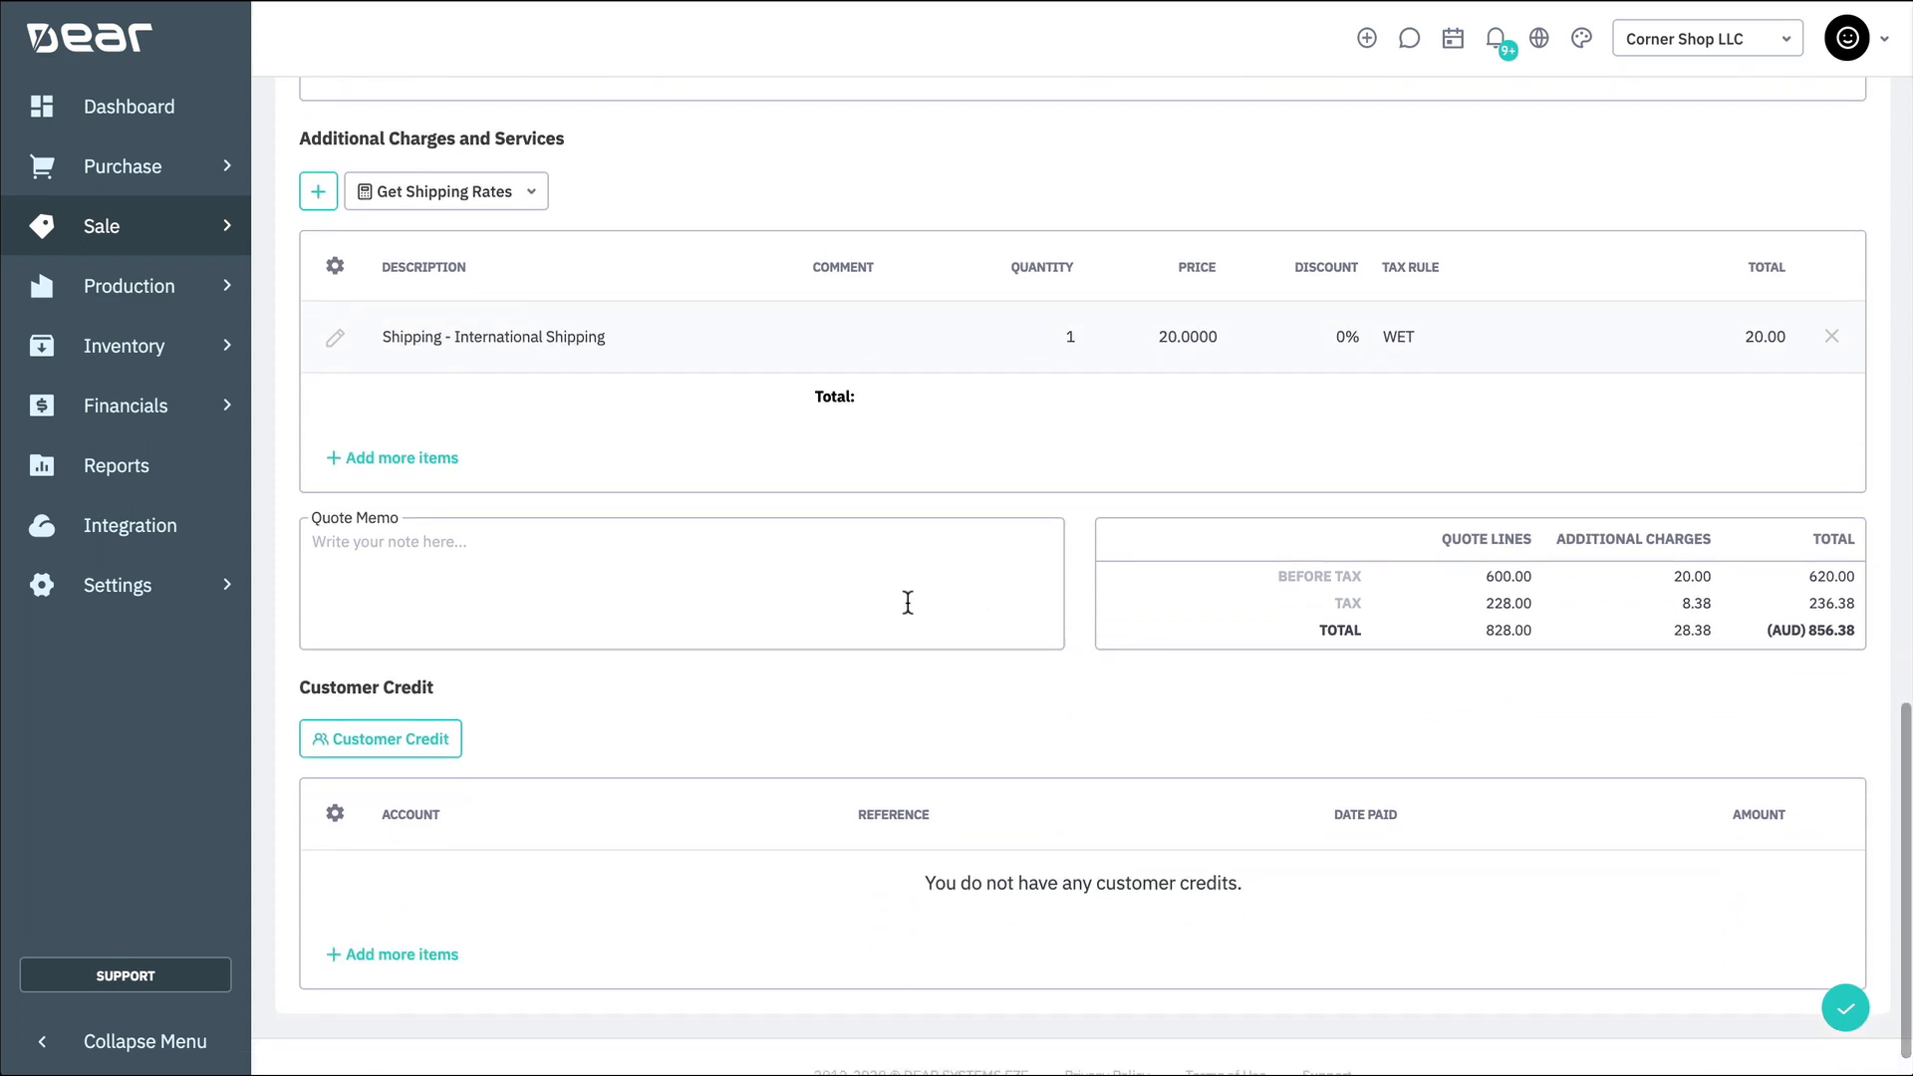
click(896, 596)
text(Deliv)
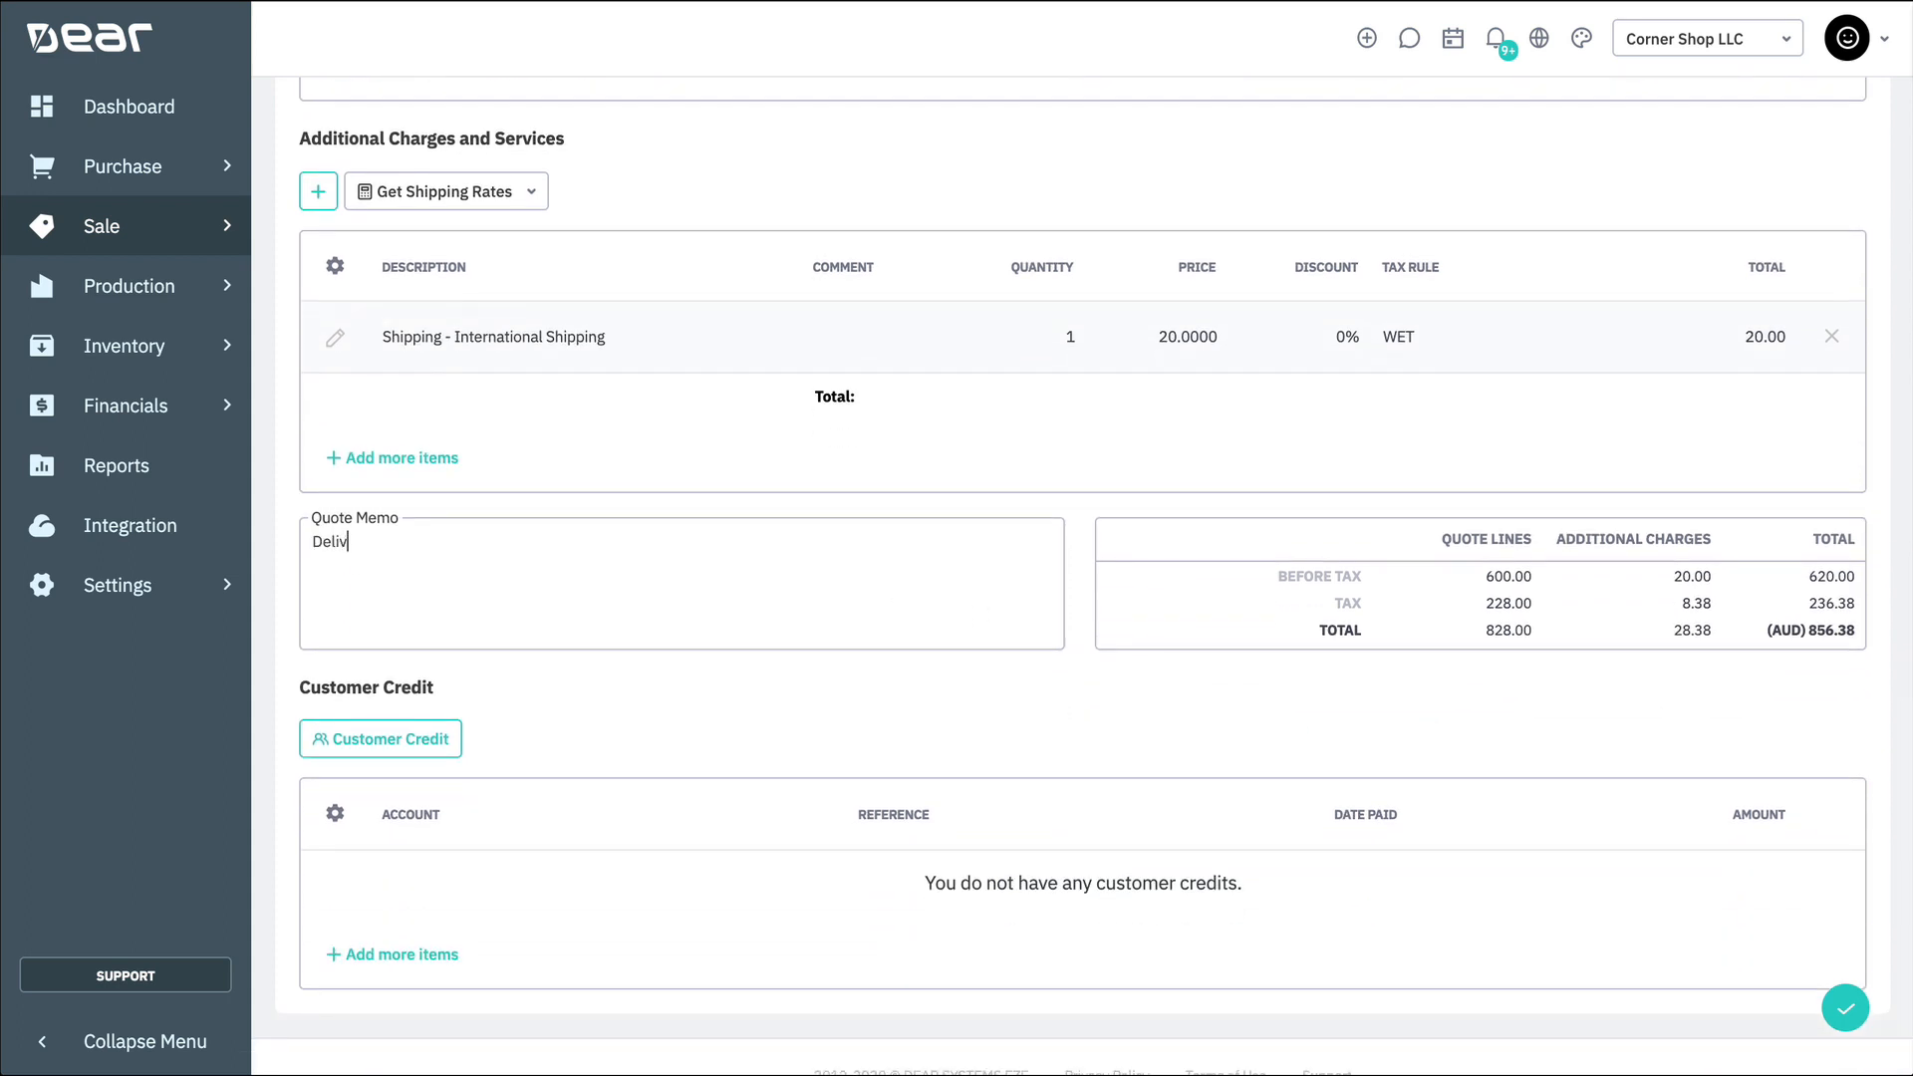
text(er to back of office)
Authorise the quote and approve it, confirming the approval.
scroll(1787, 538, up, 10)
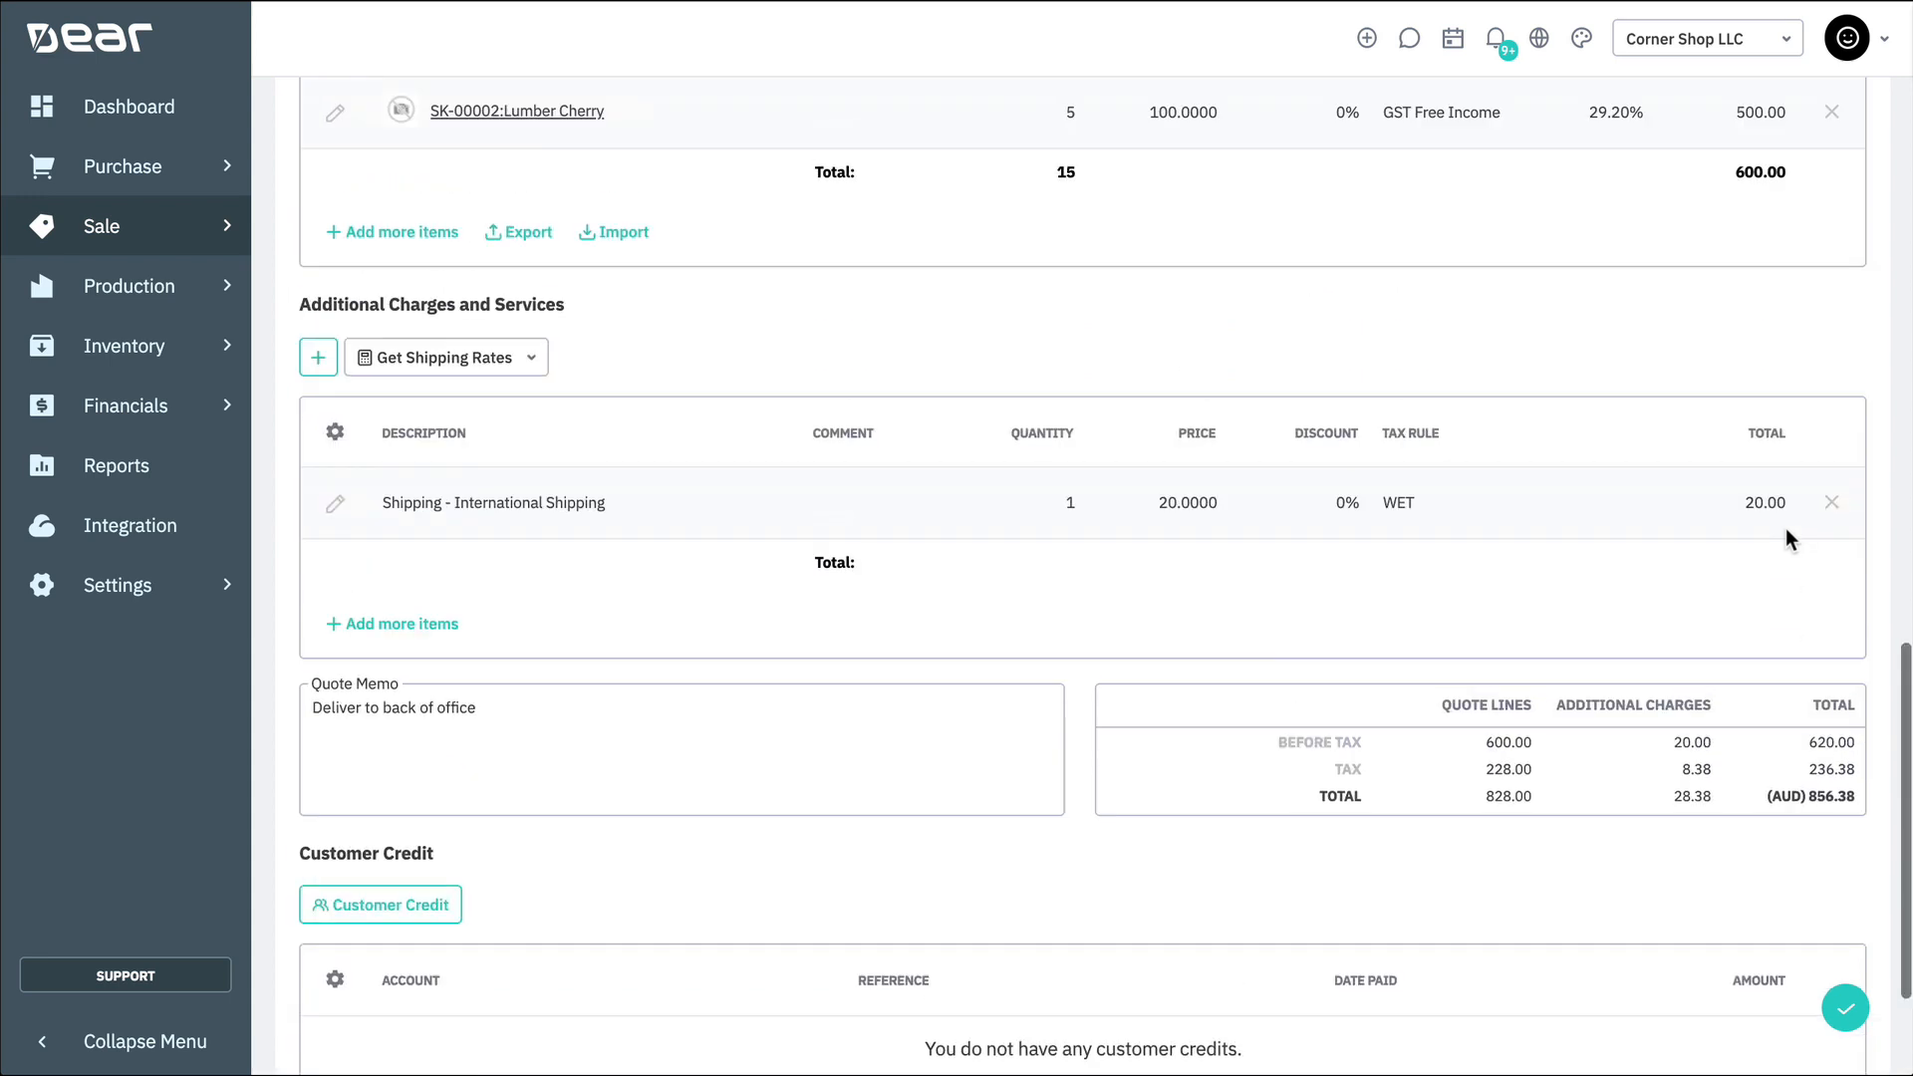
click(1794, 700)
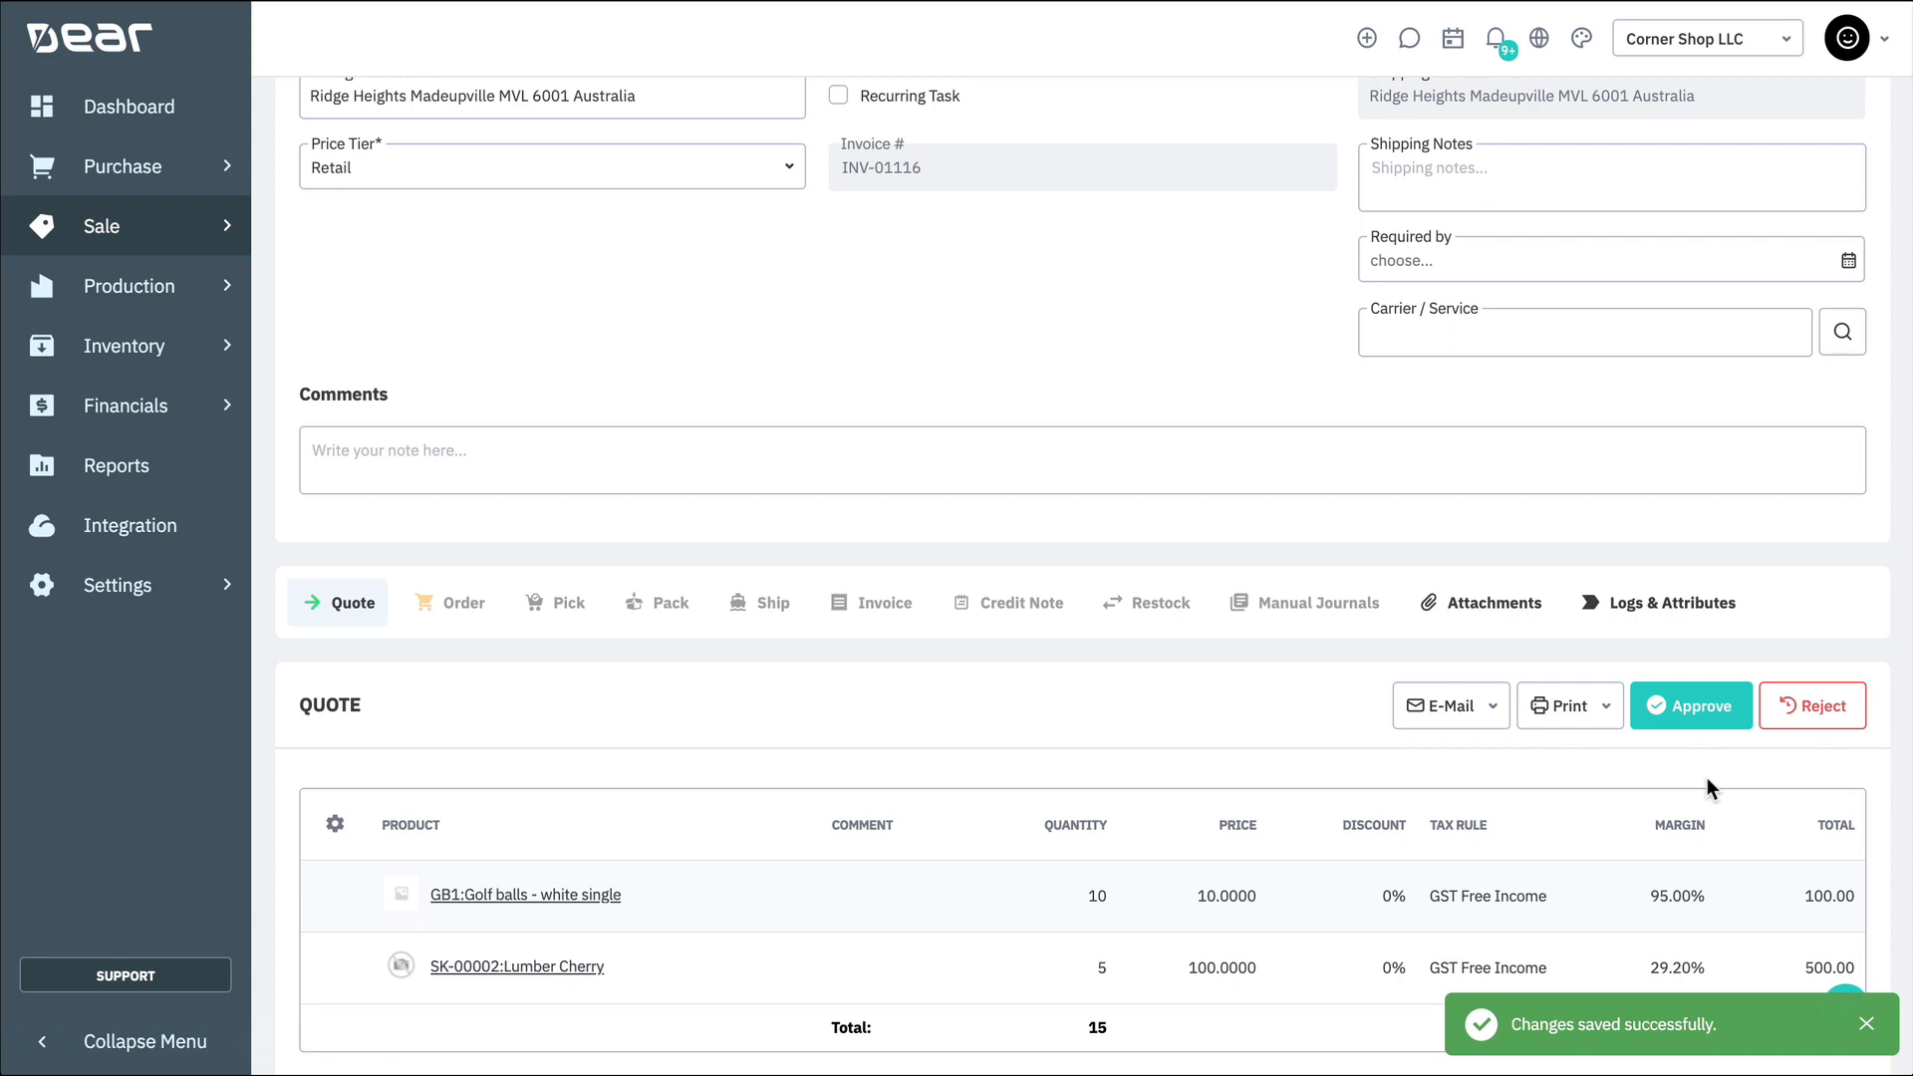
click(1702, 716)
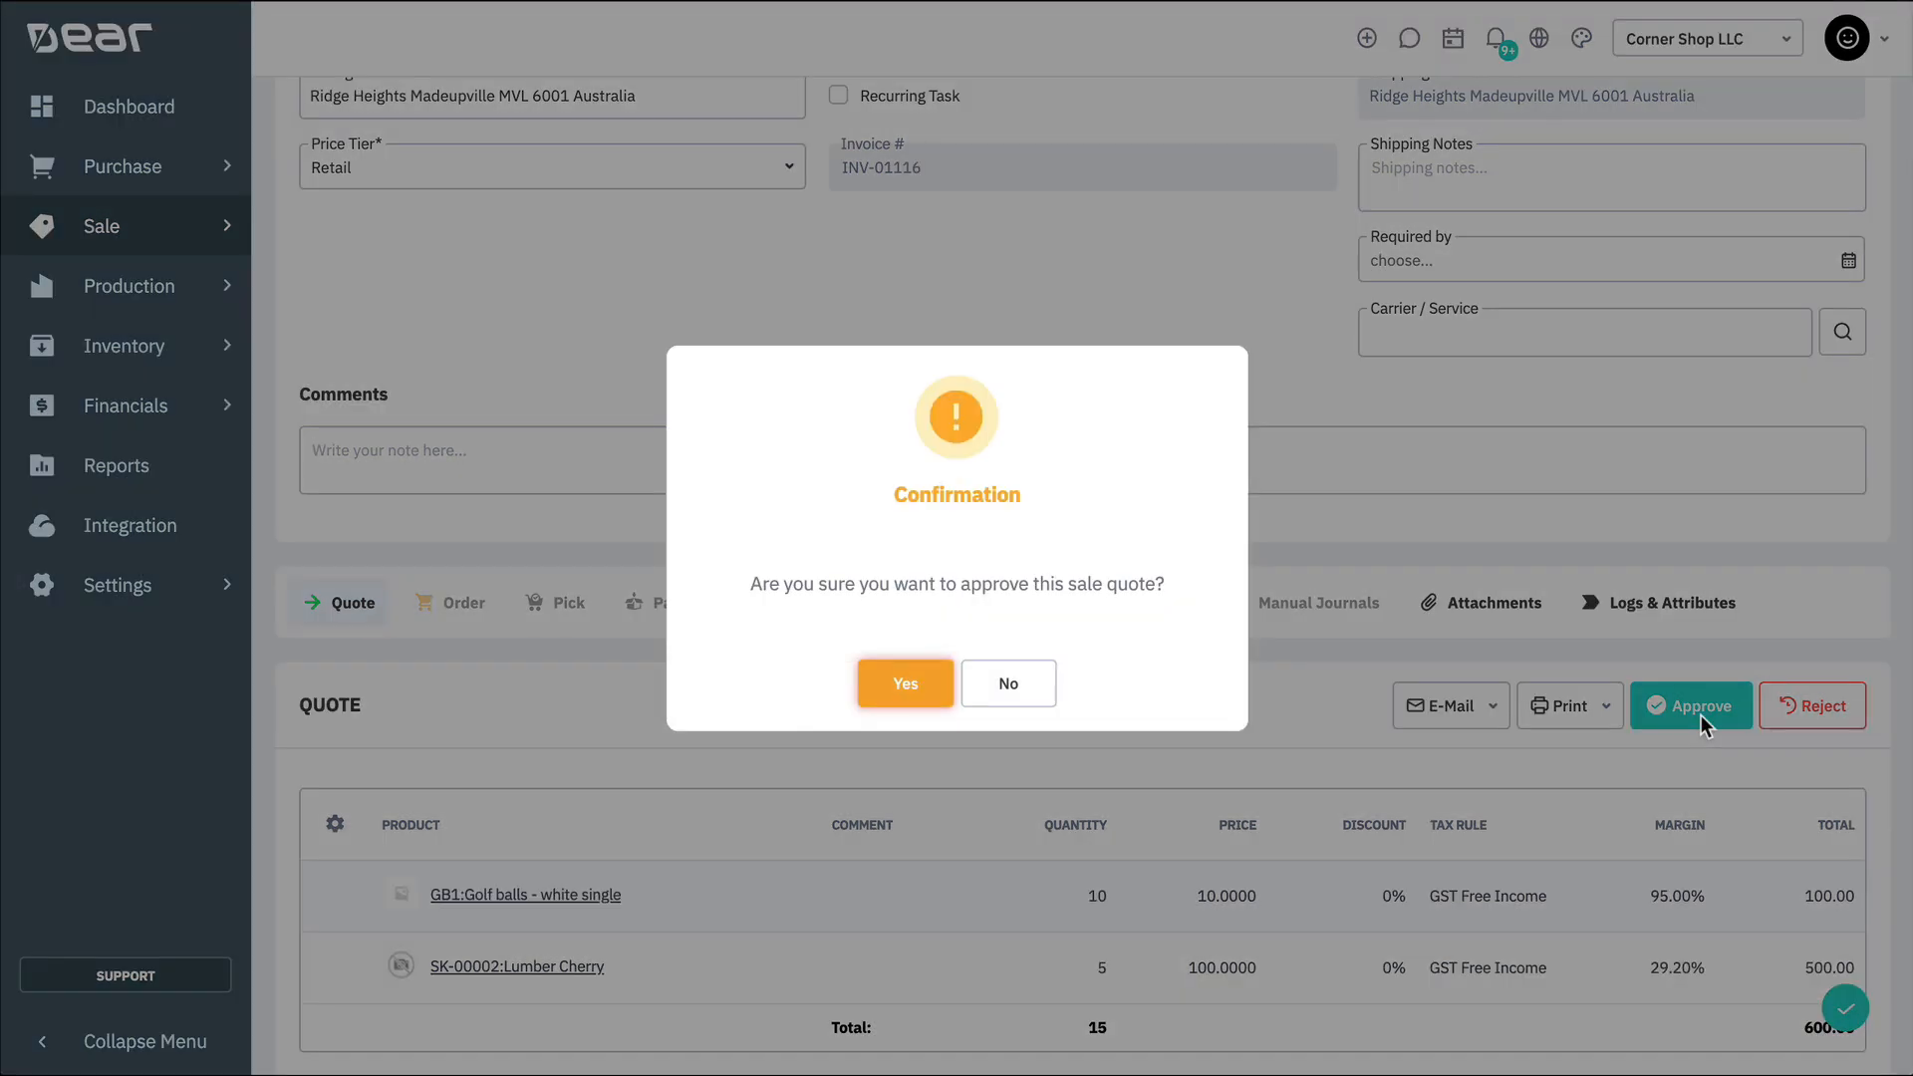
click(930, 686)
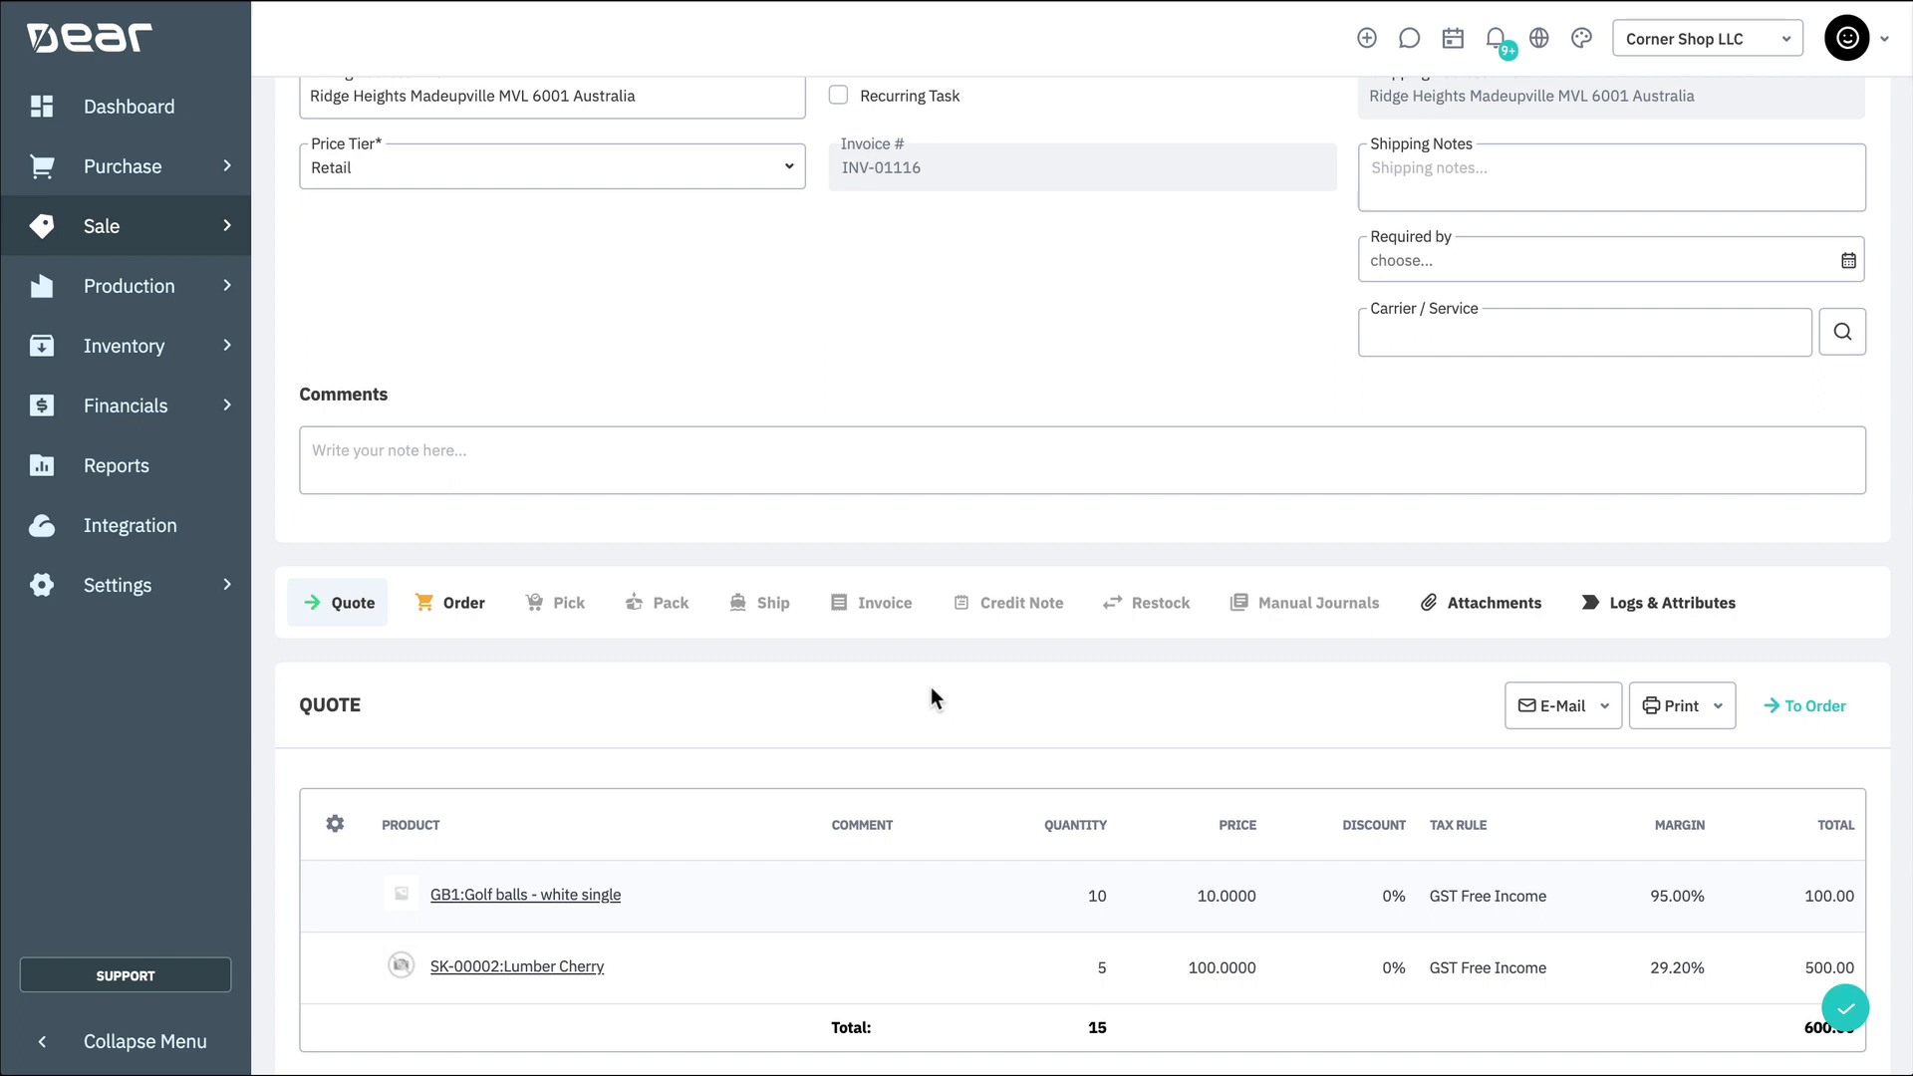
Fill the sale order by copying the lines from the quote, and authorise the order.
click(472, 628)
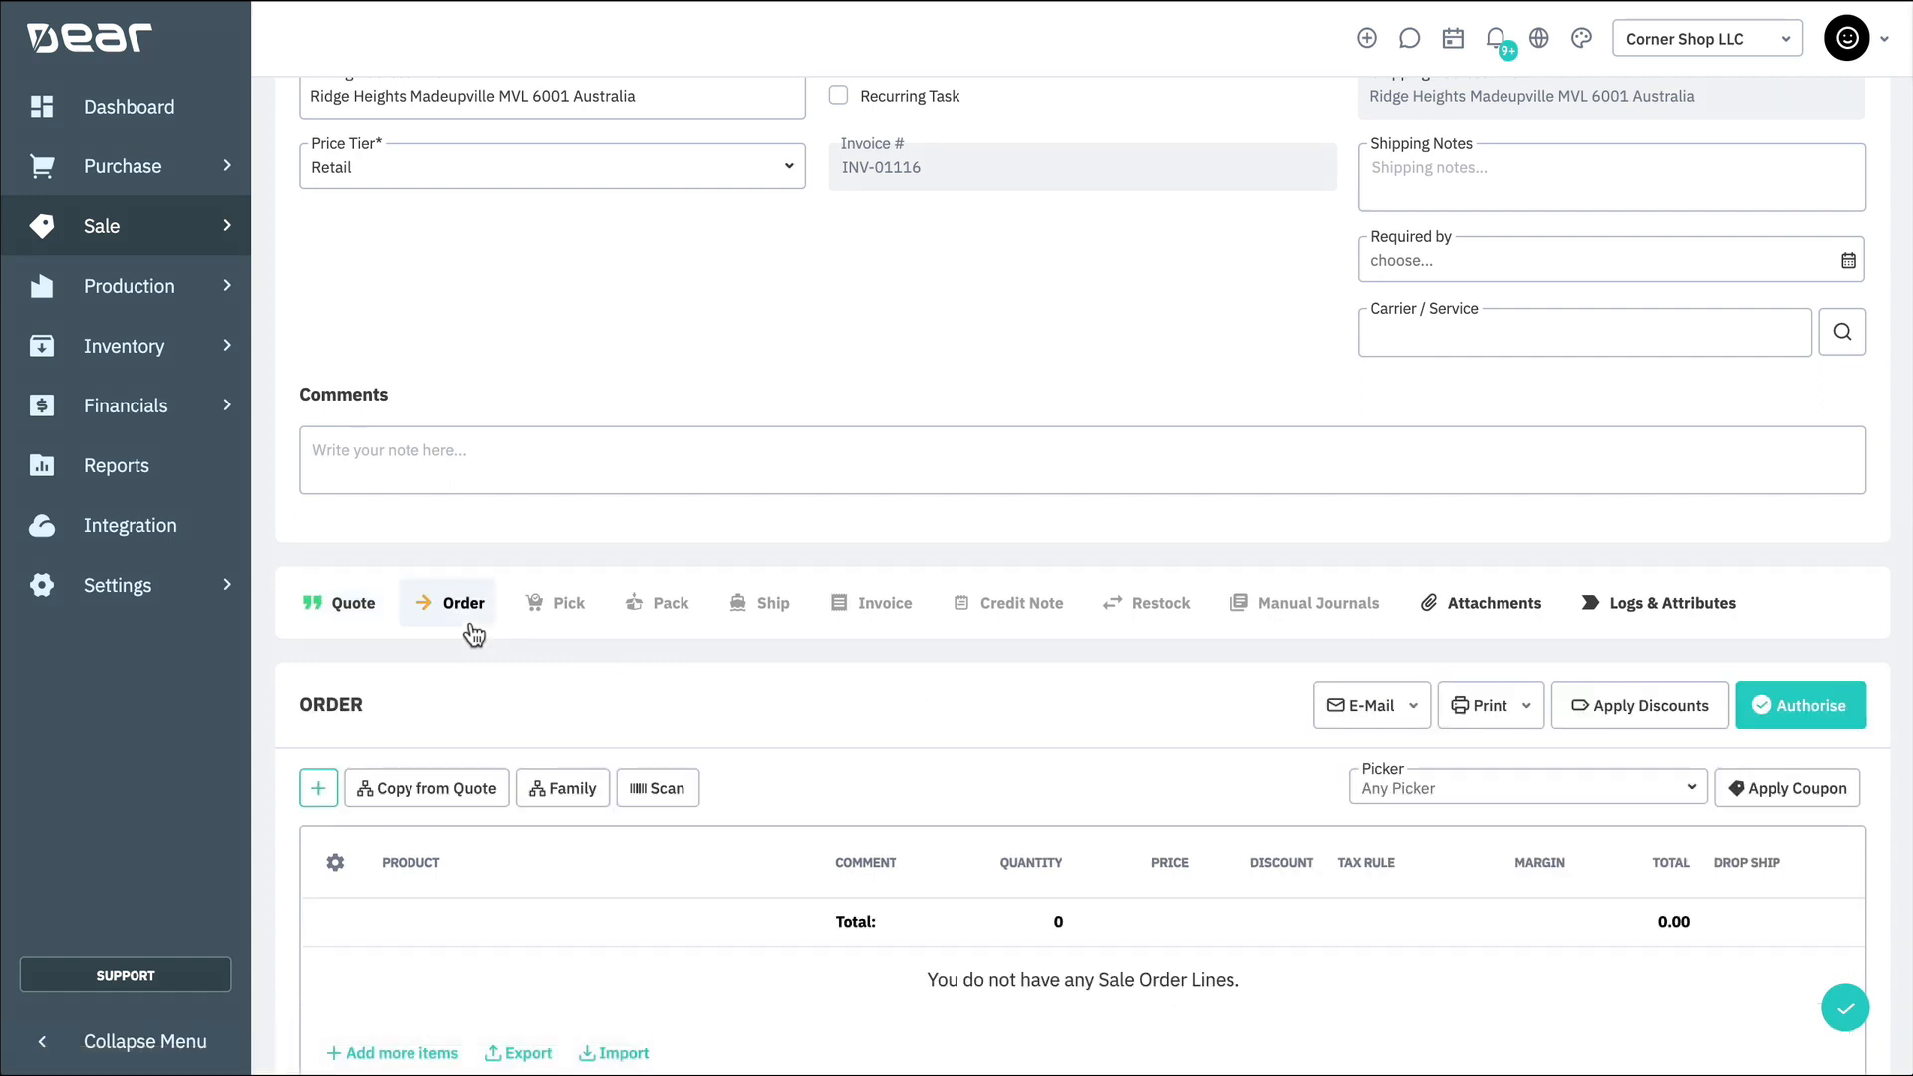
scroll(1086, 738, down, 5)
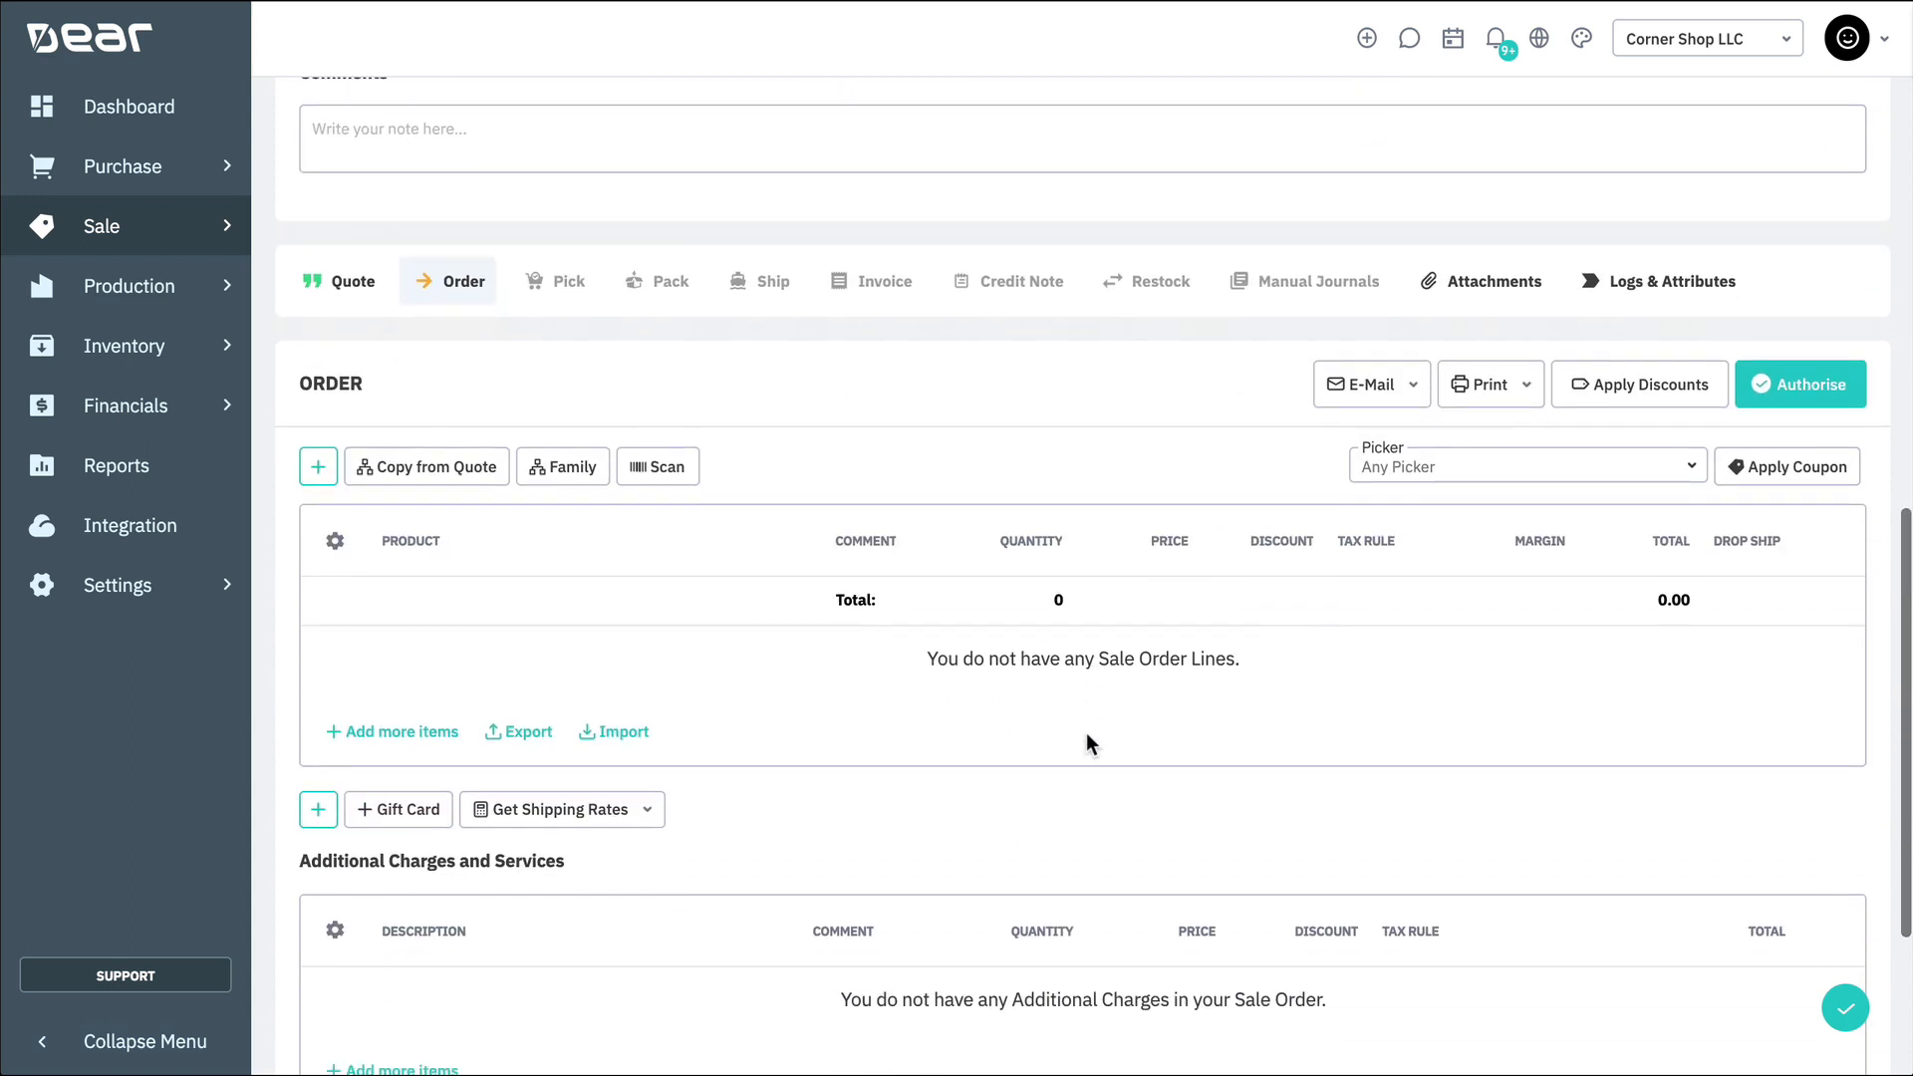
click(438, 361)
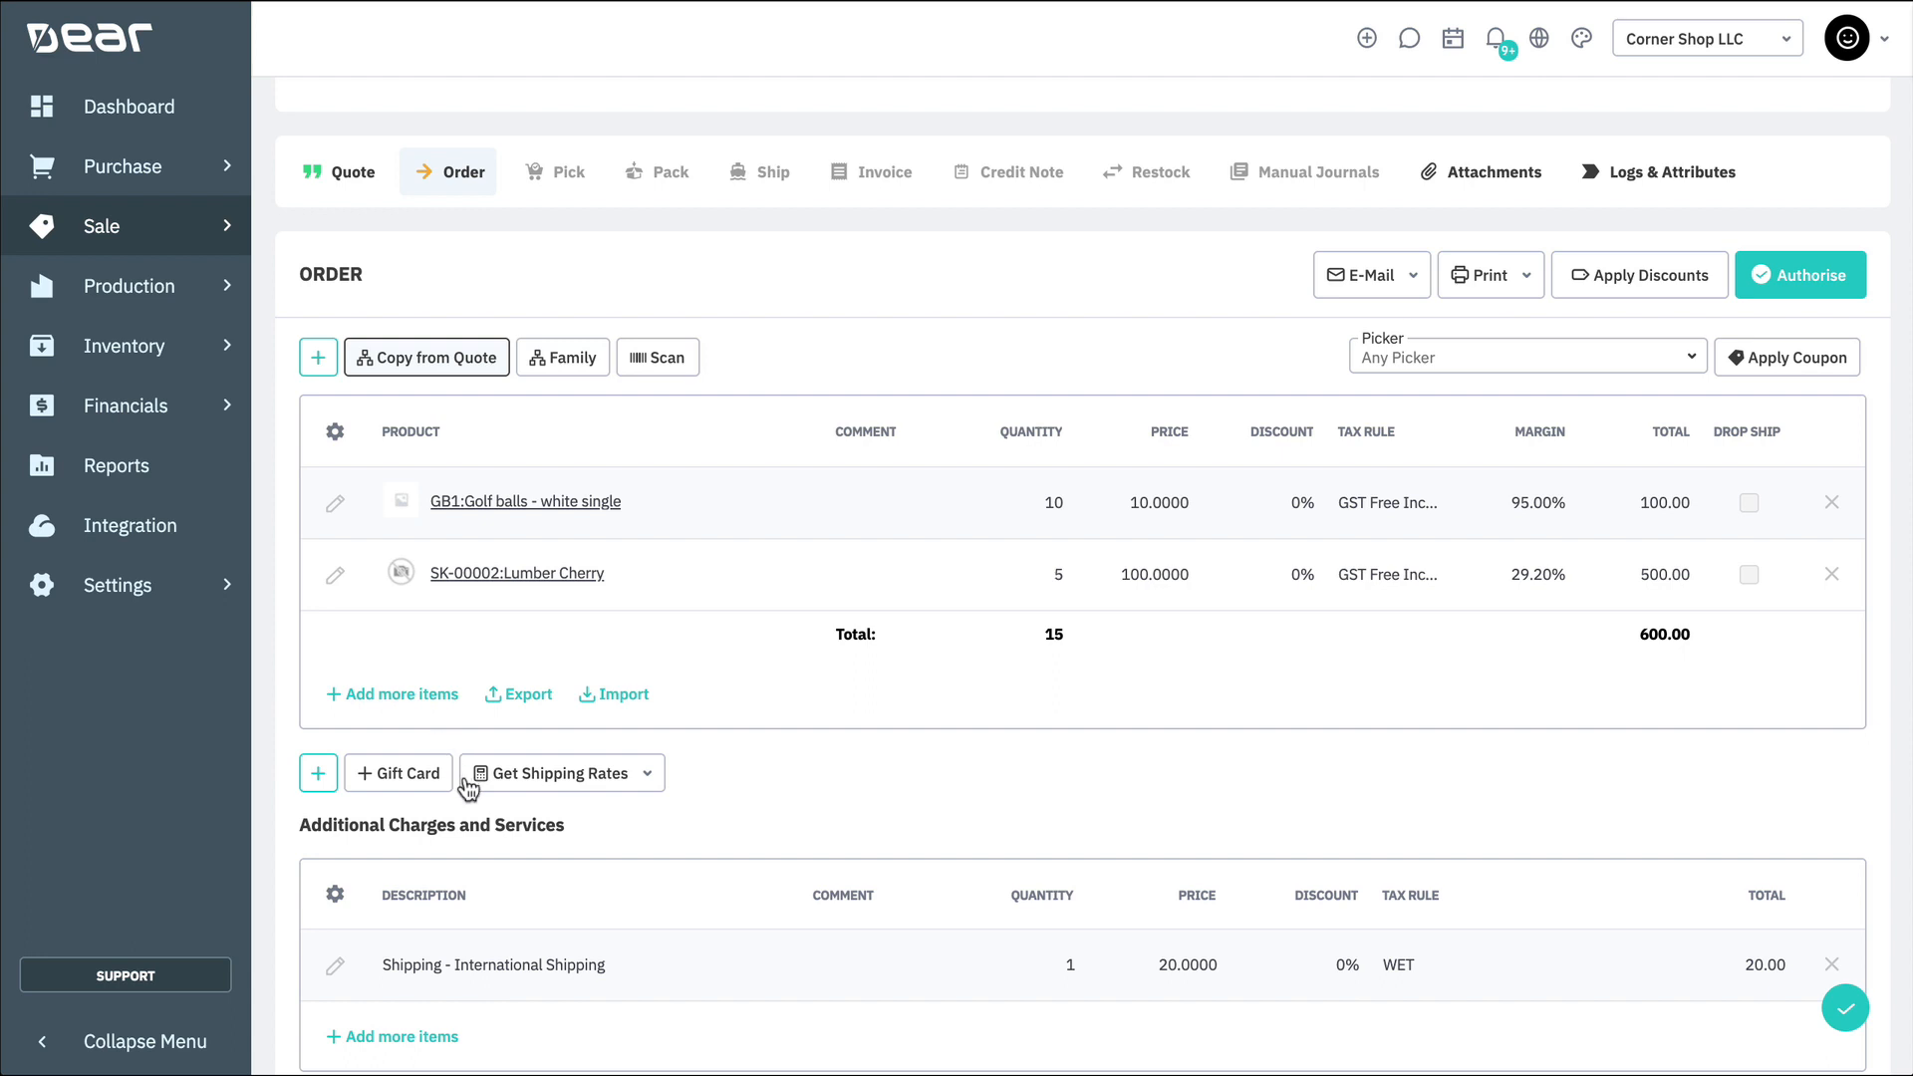
scroll(468, 792, down, 1)
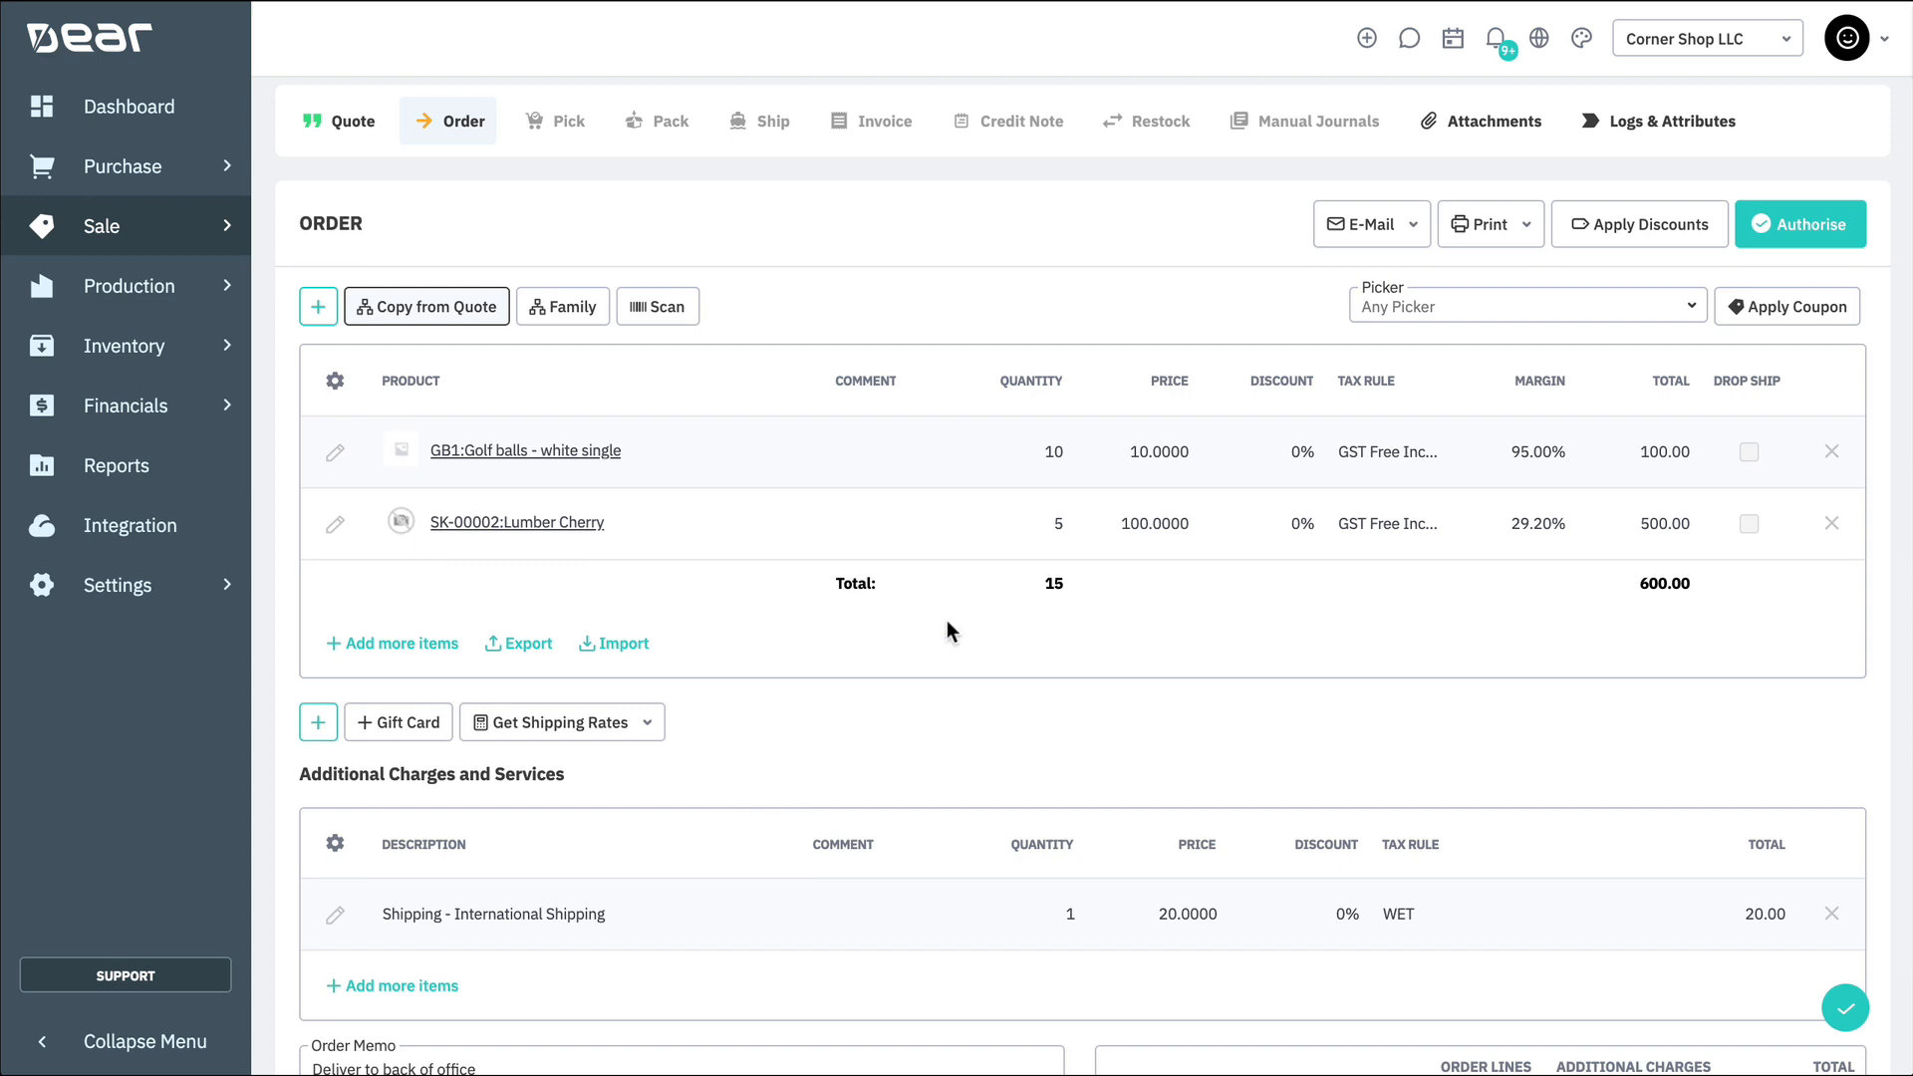
click(1797, 238)
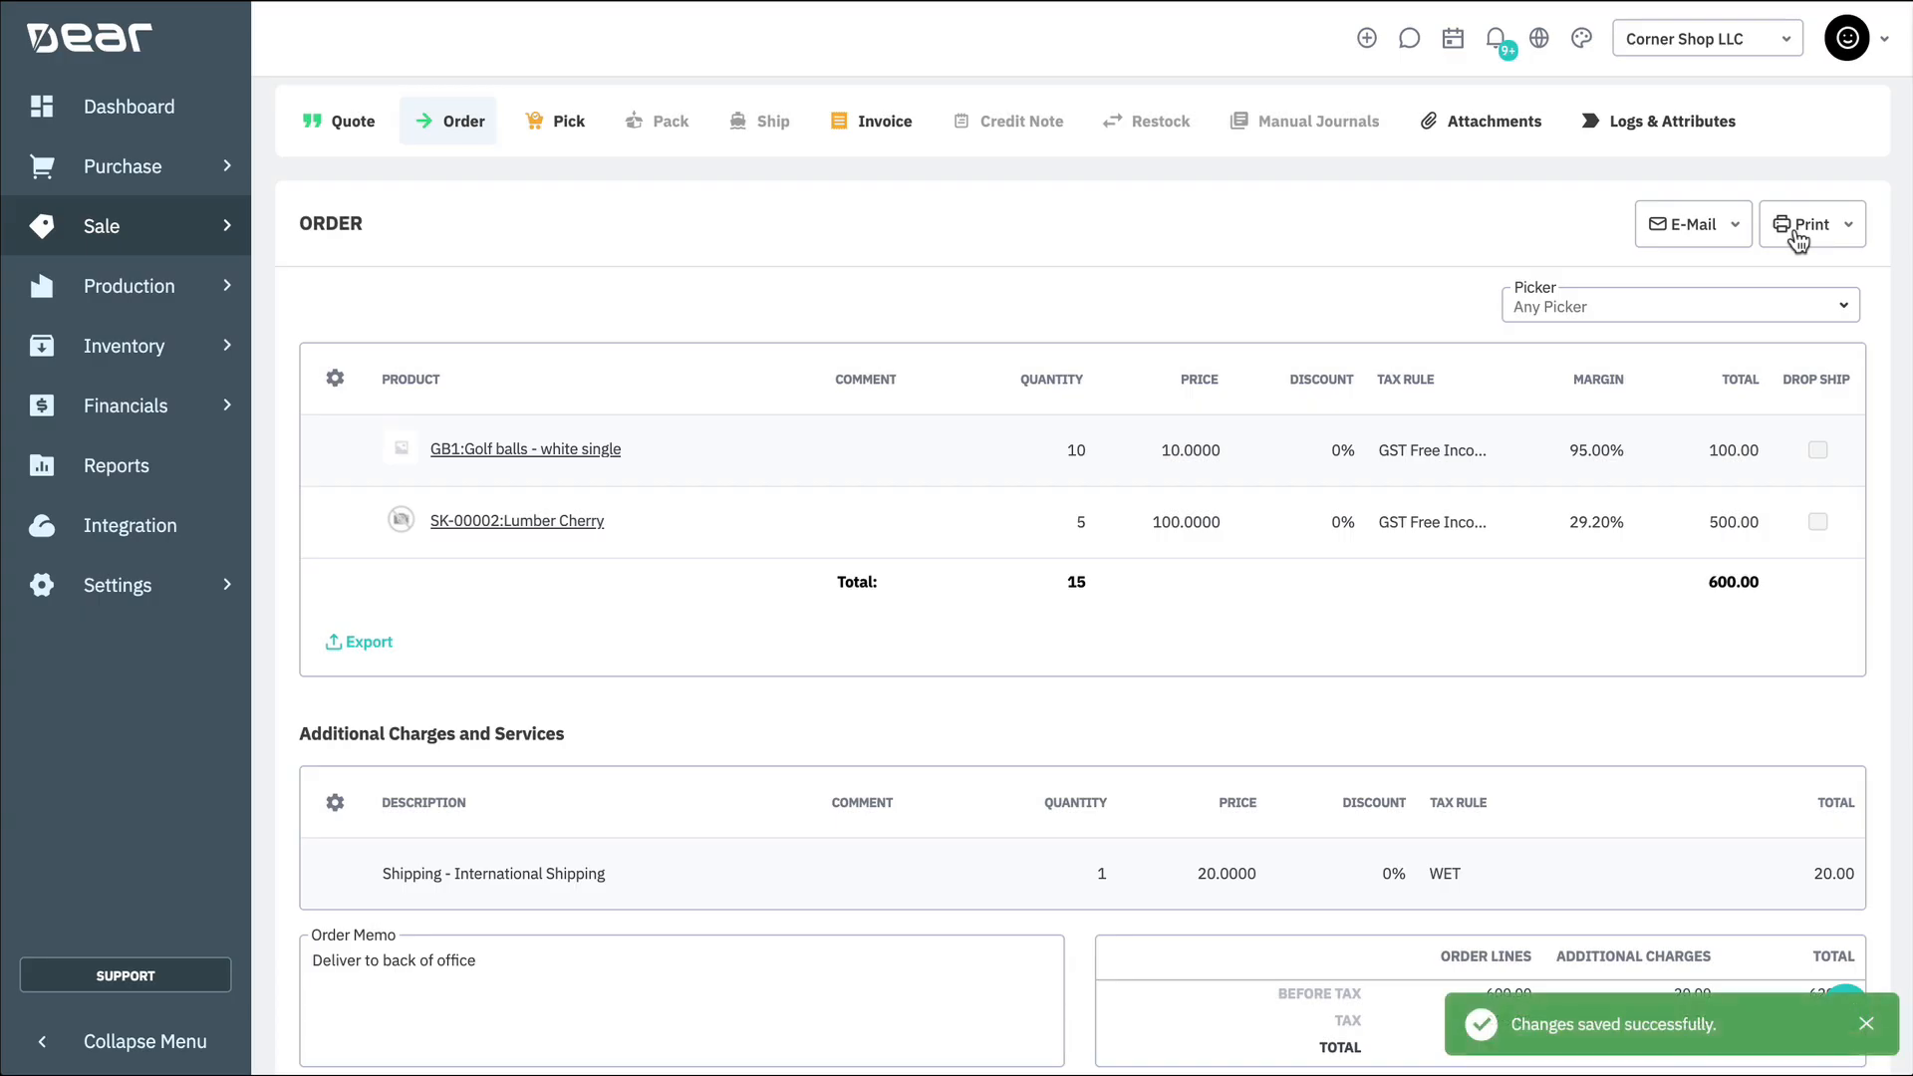
Open the Pick stage of the sale.
scroll(1222, 284, up, 3)
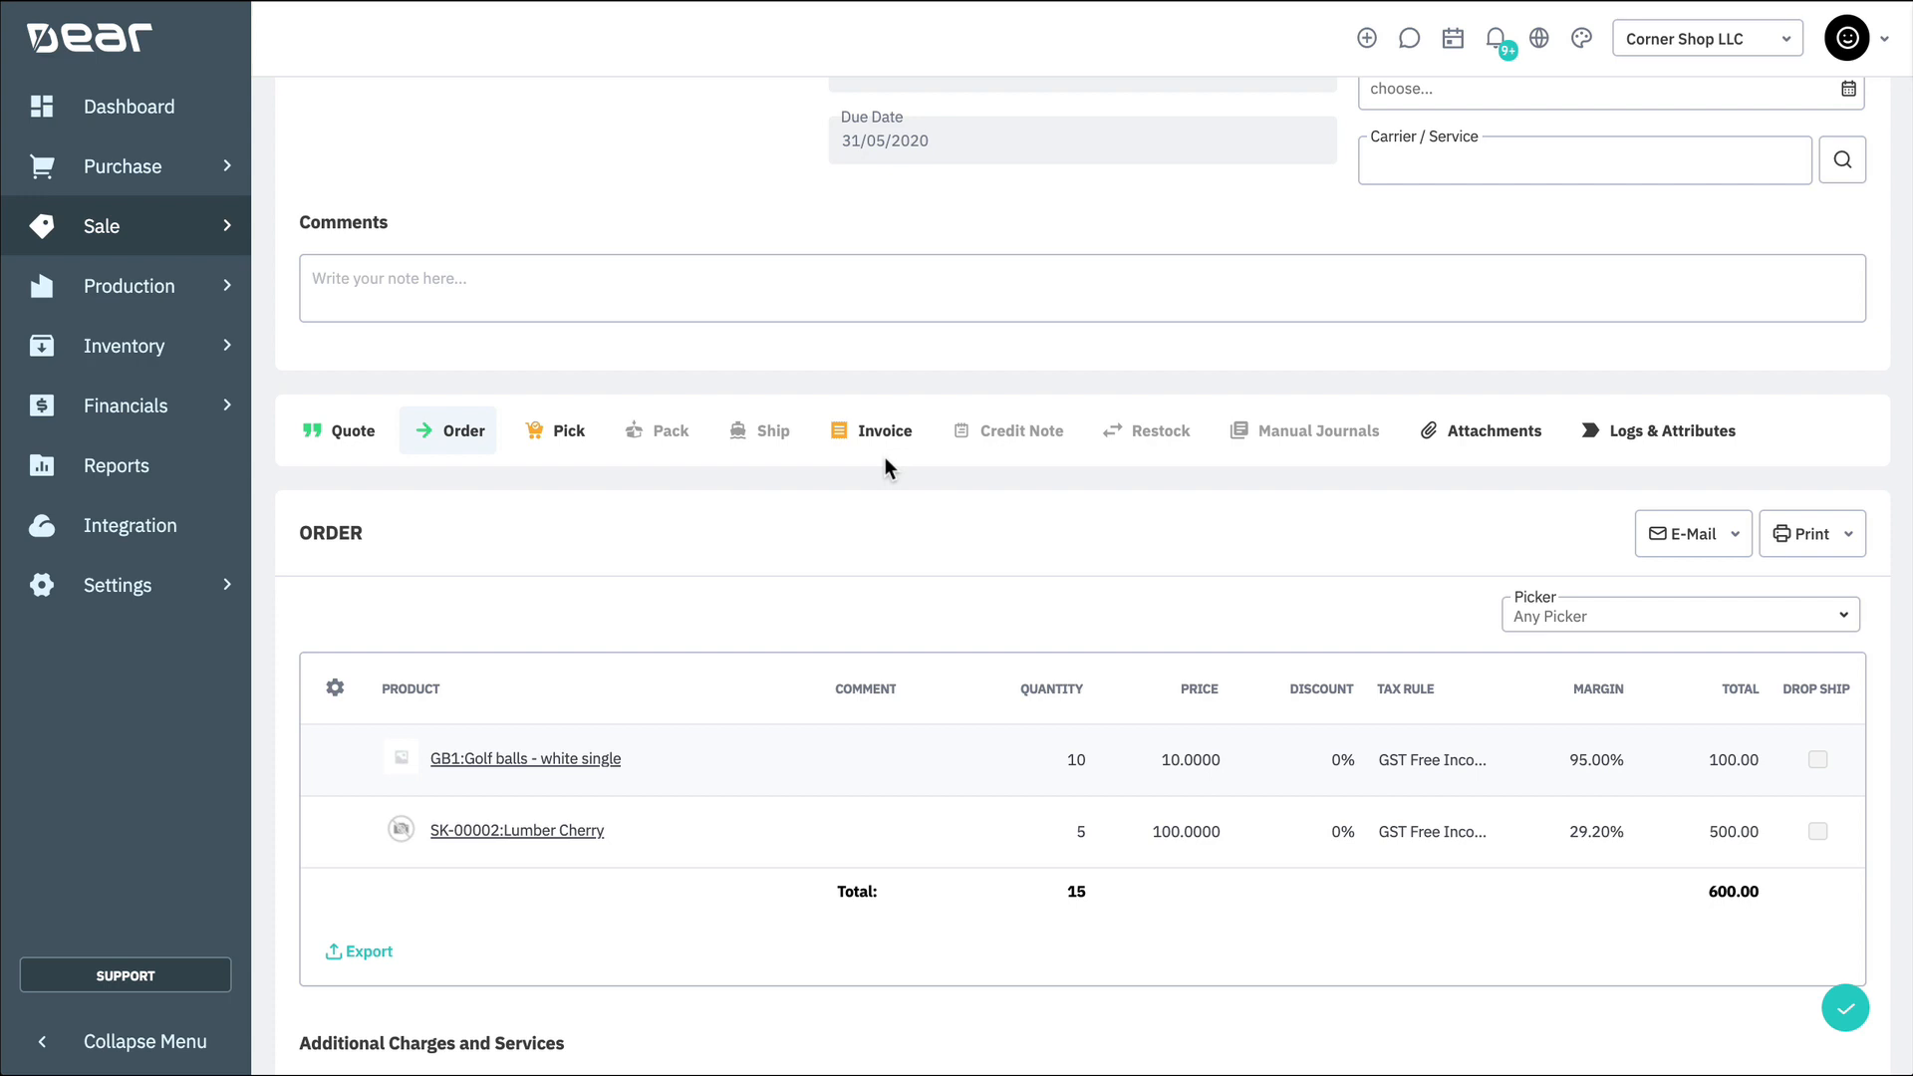
click(569, 431)
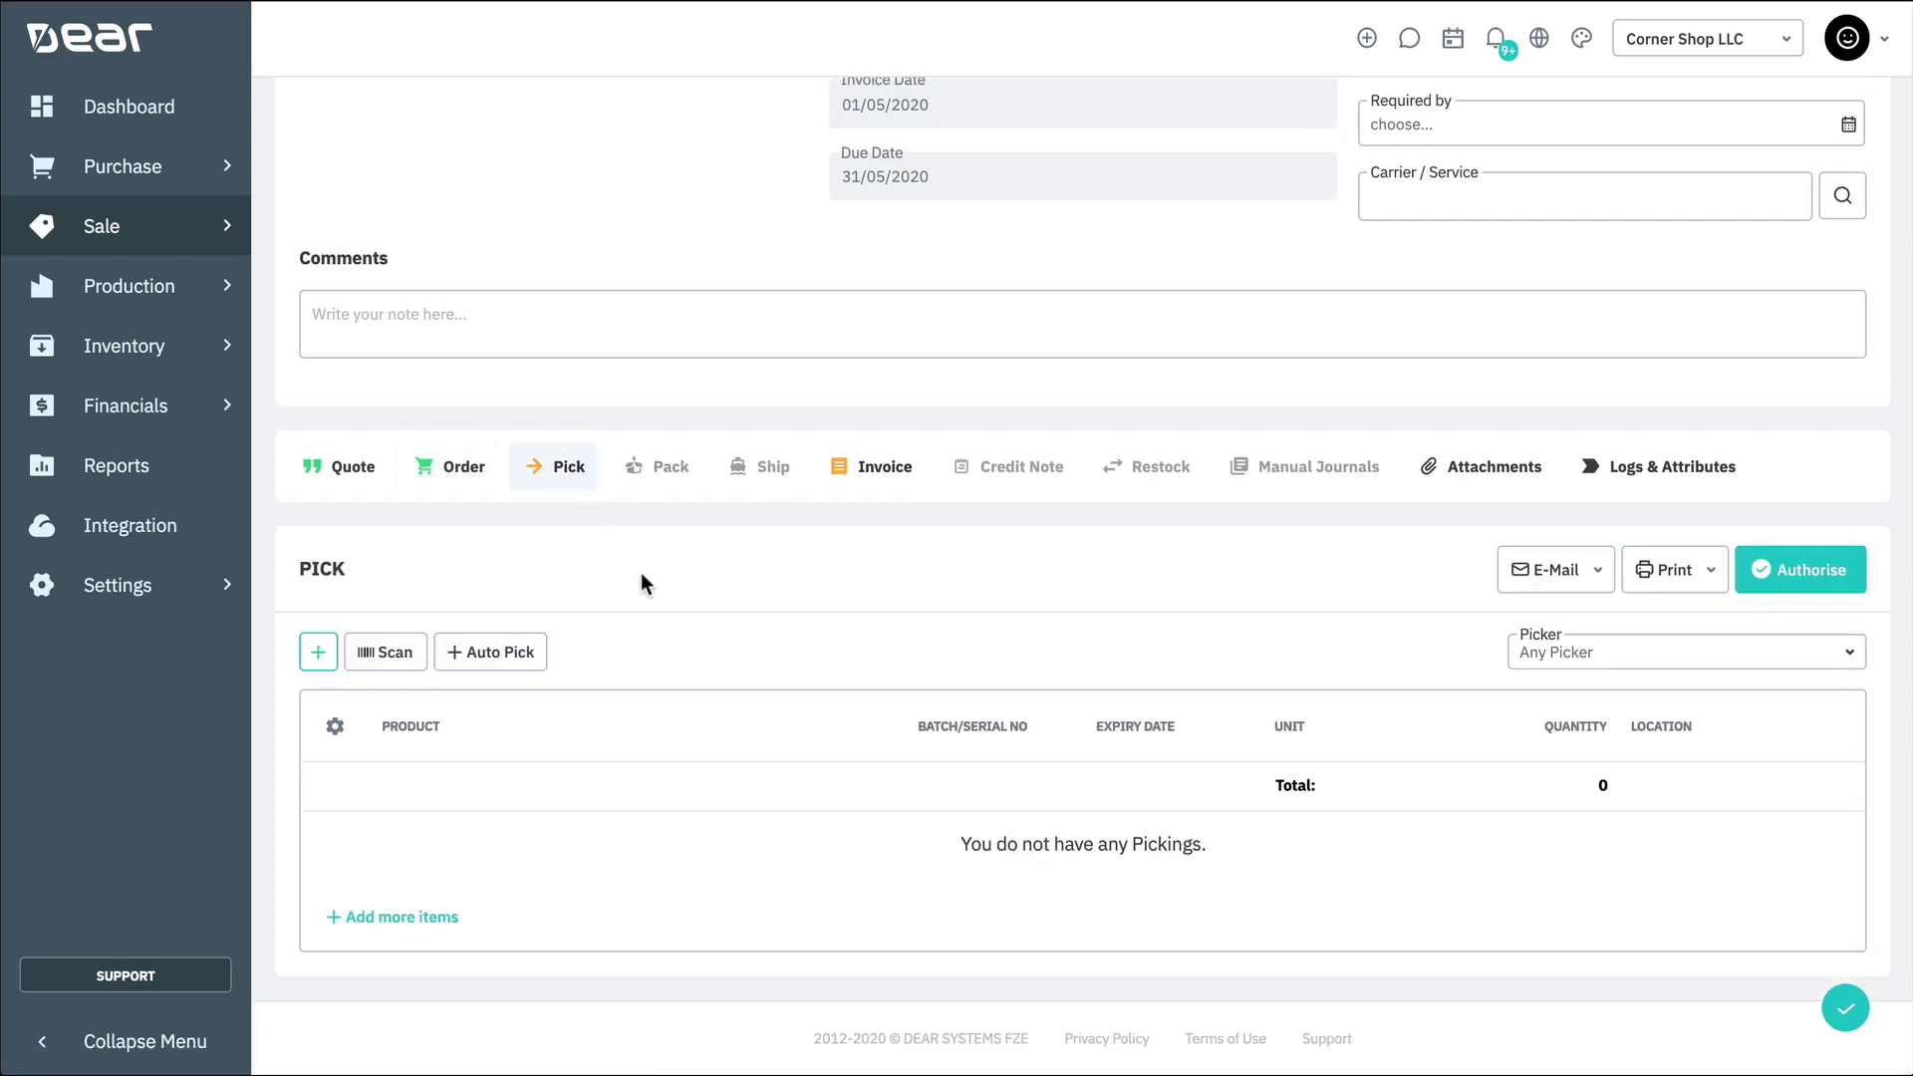
click(318, 653)
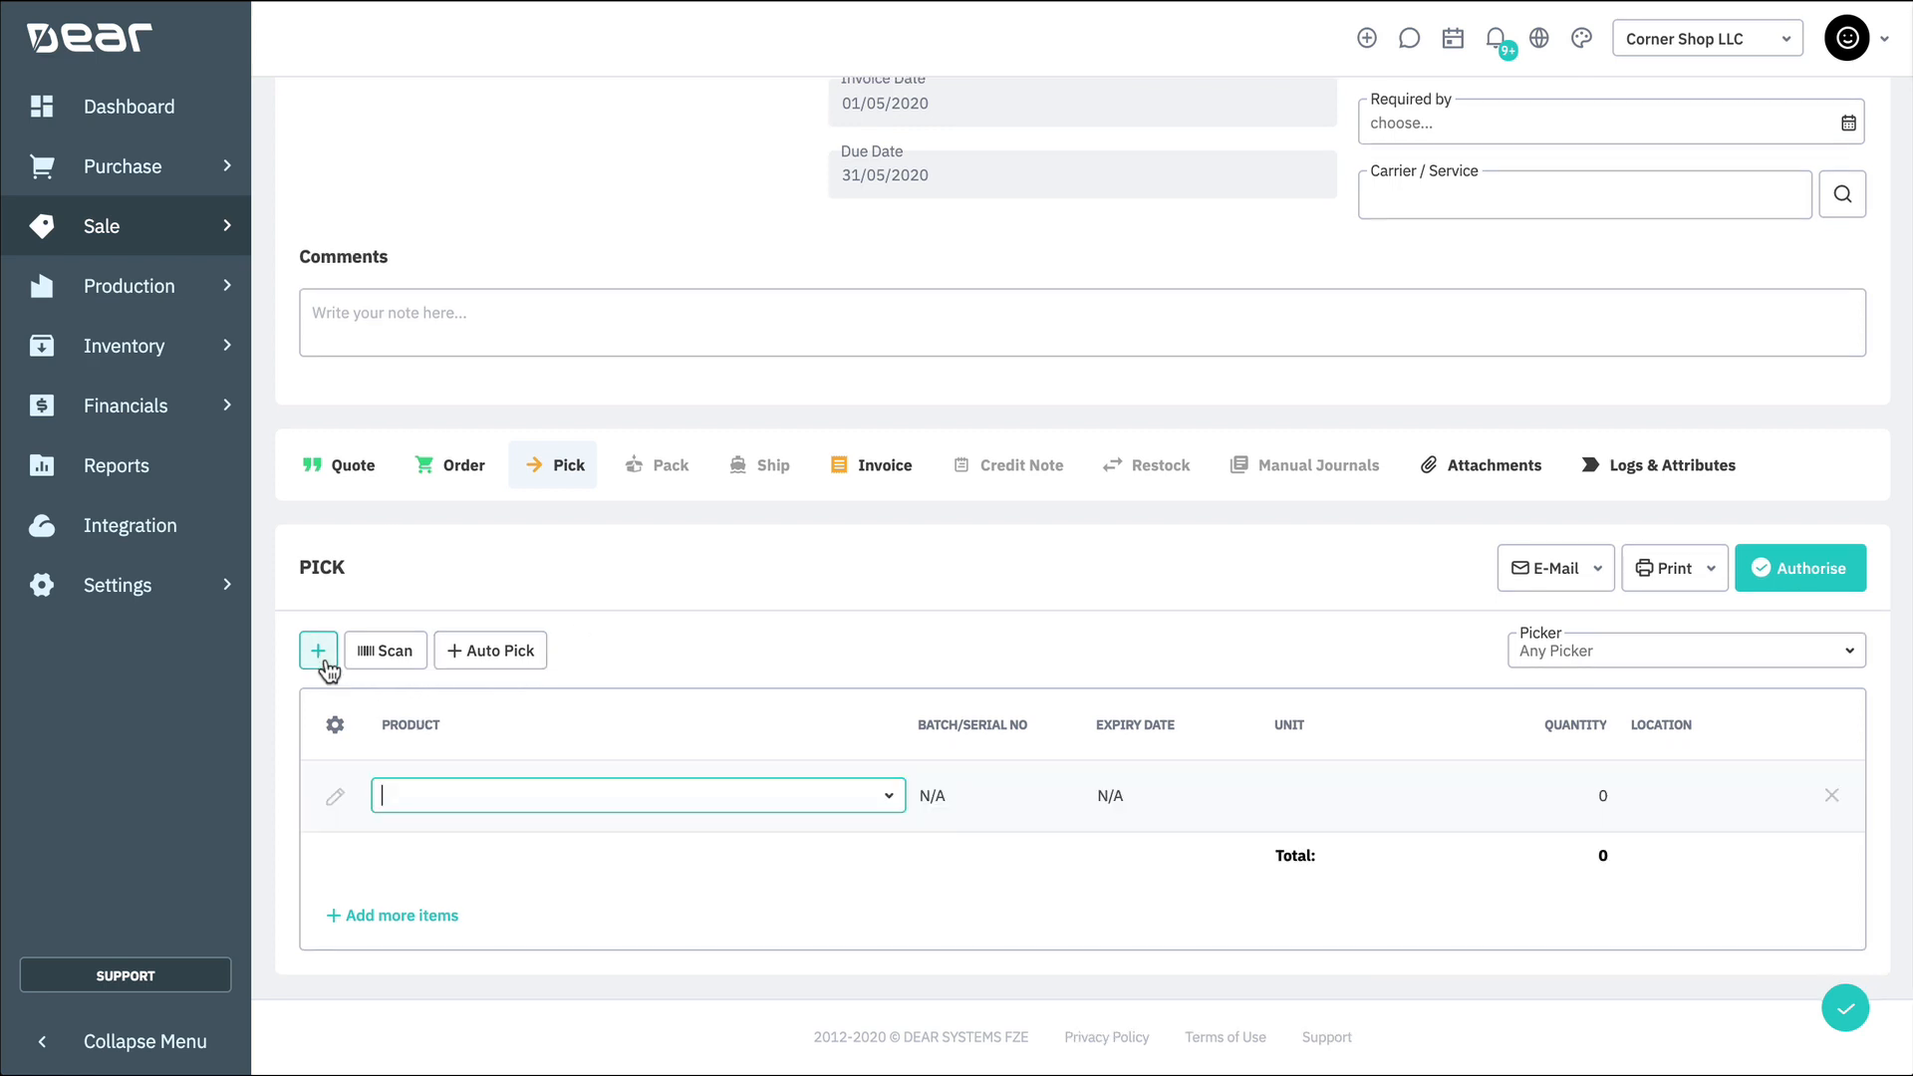
click(885, 797)
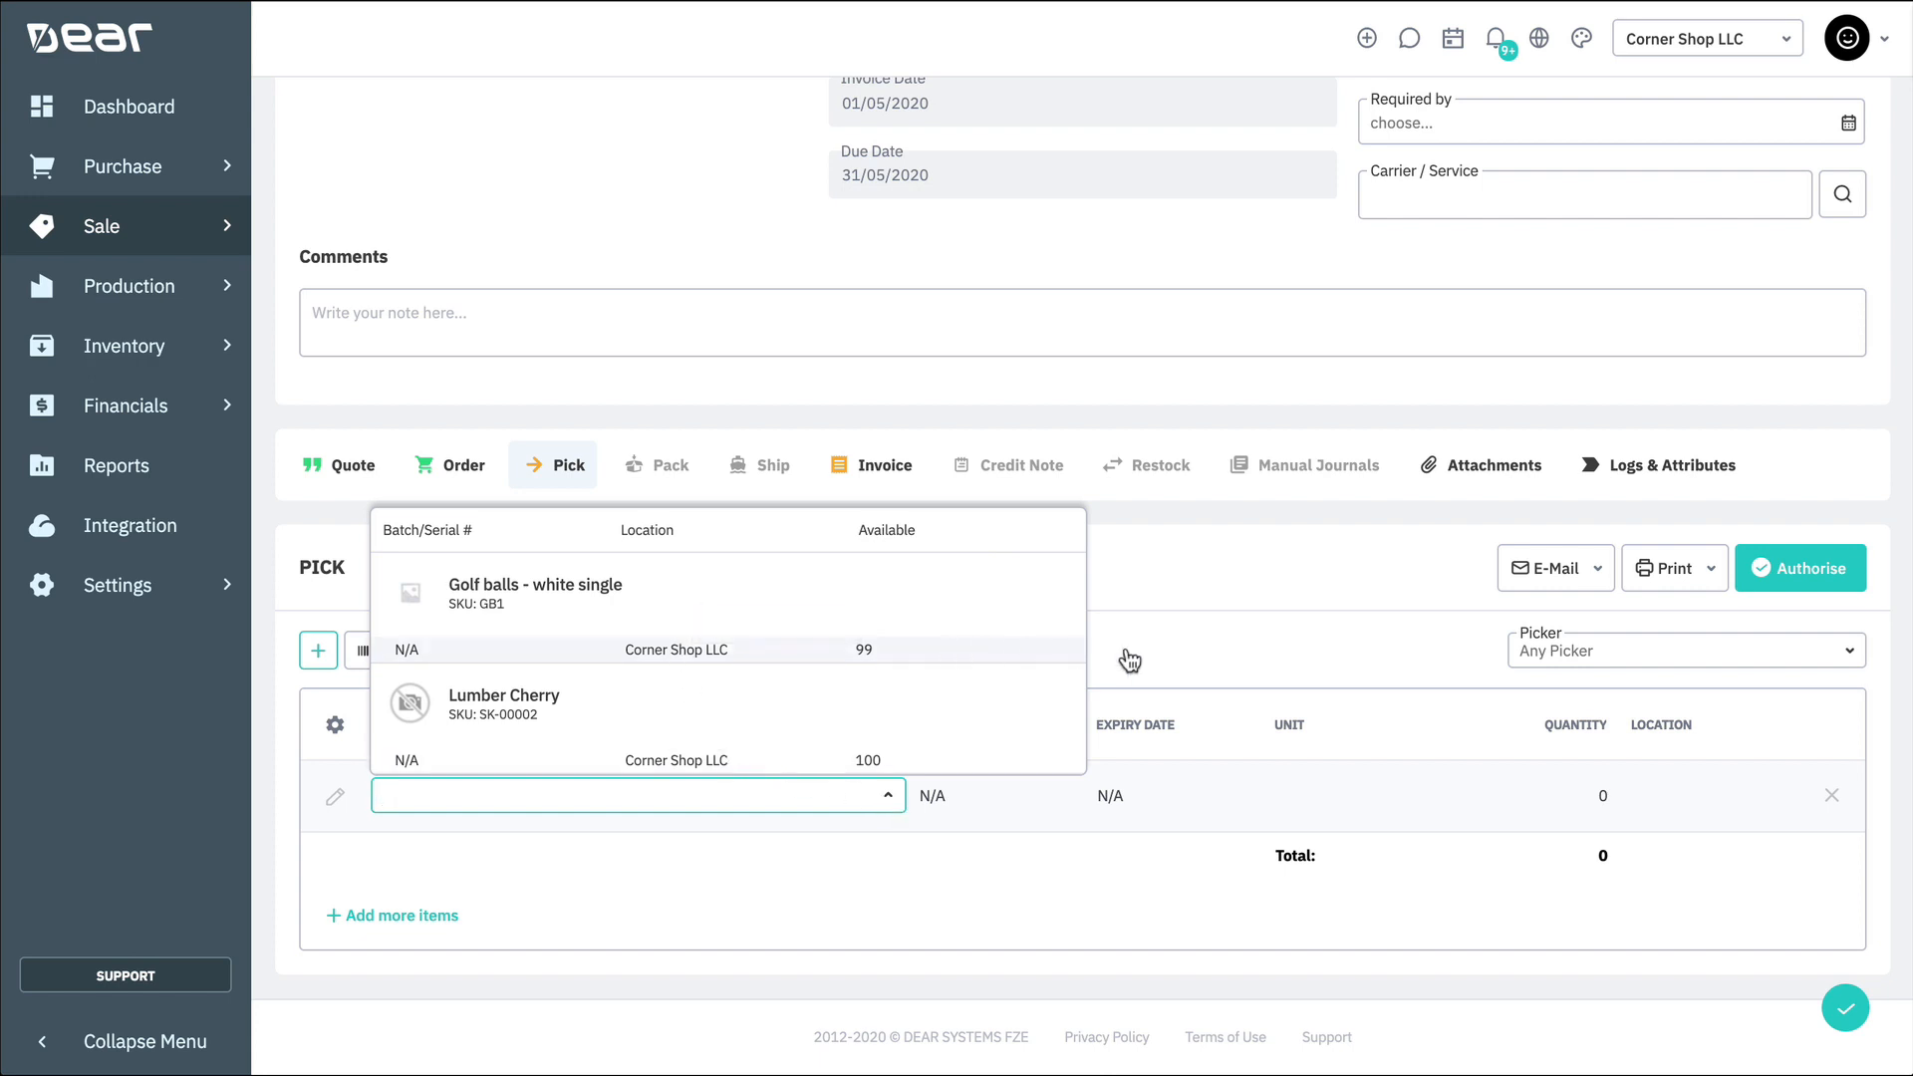
click(1178, 648)
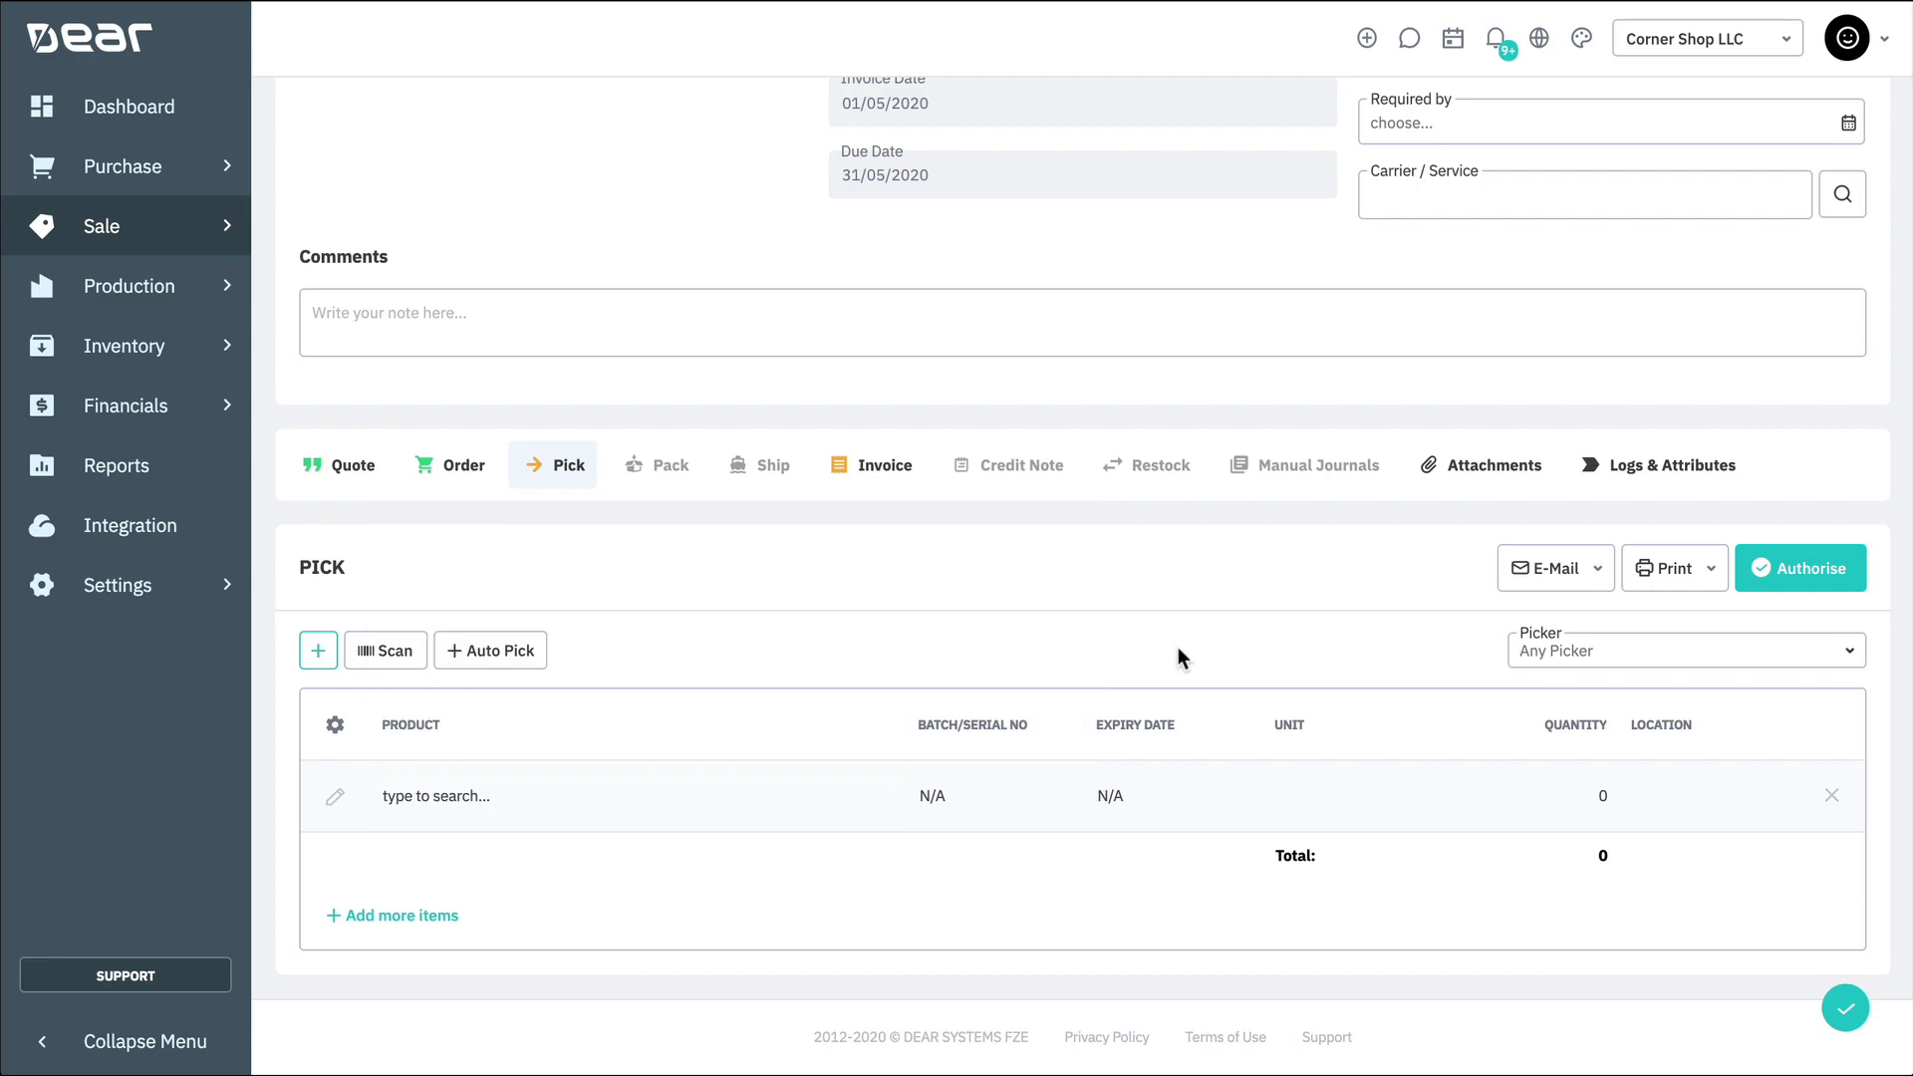
Fill the picking lines with Auto Pick and authorise the pick.
click(519, 663)
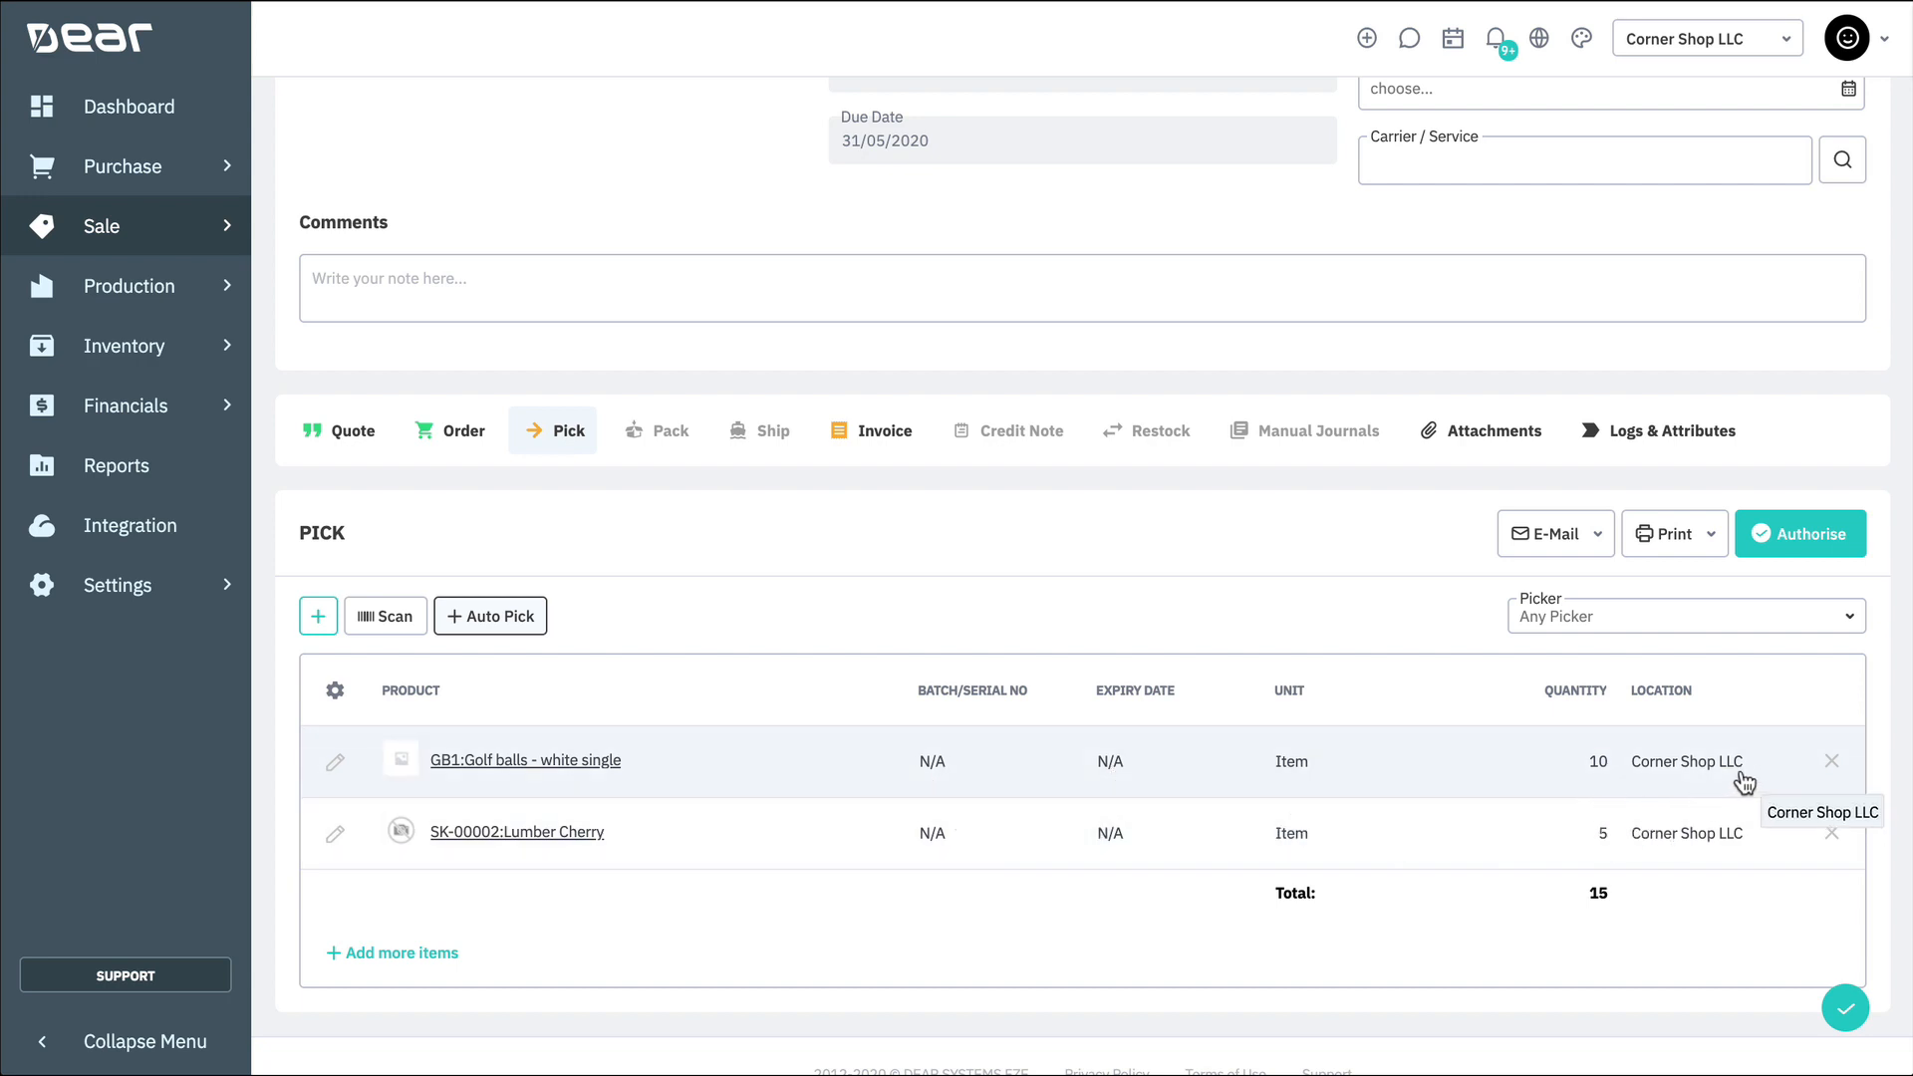
click(1793, 546)
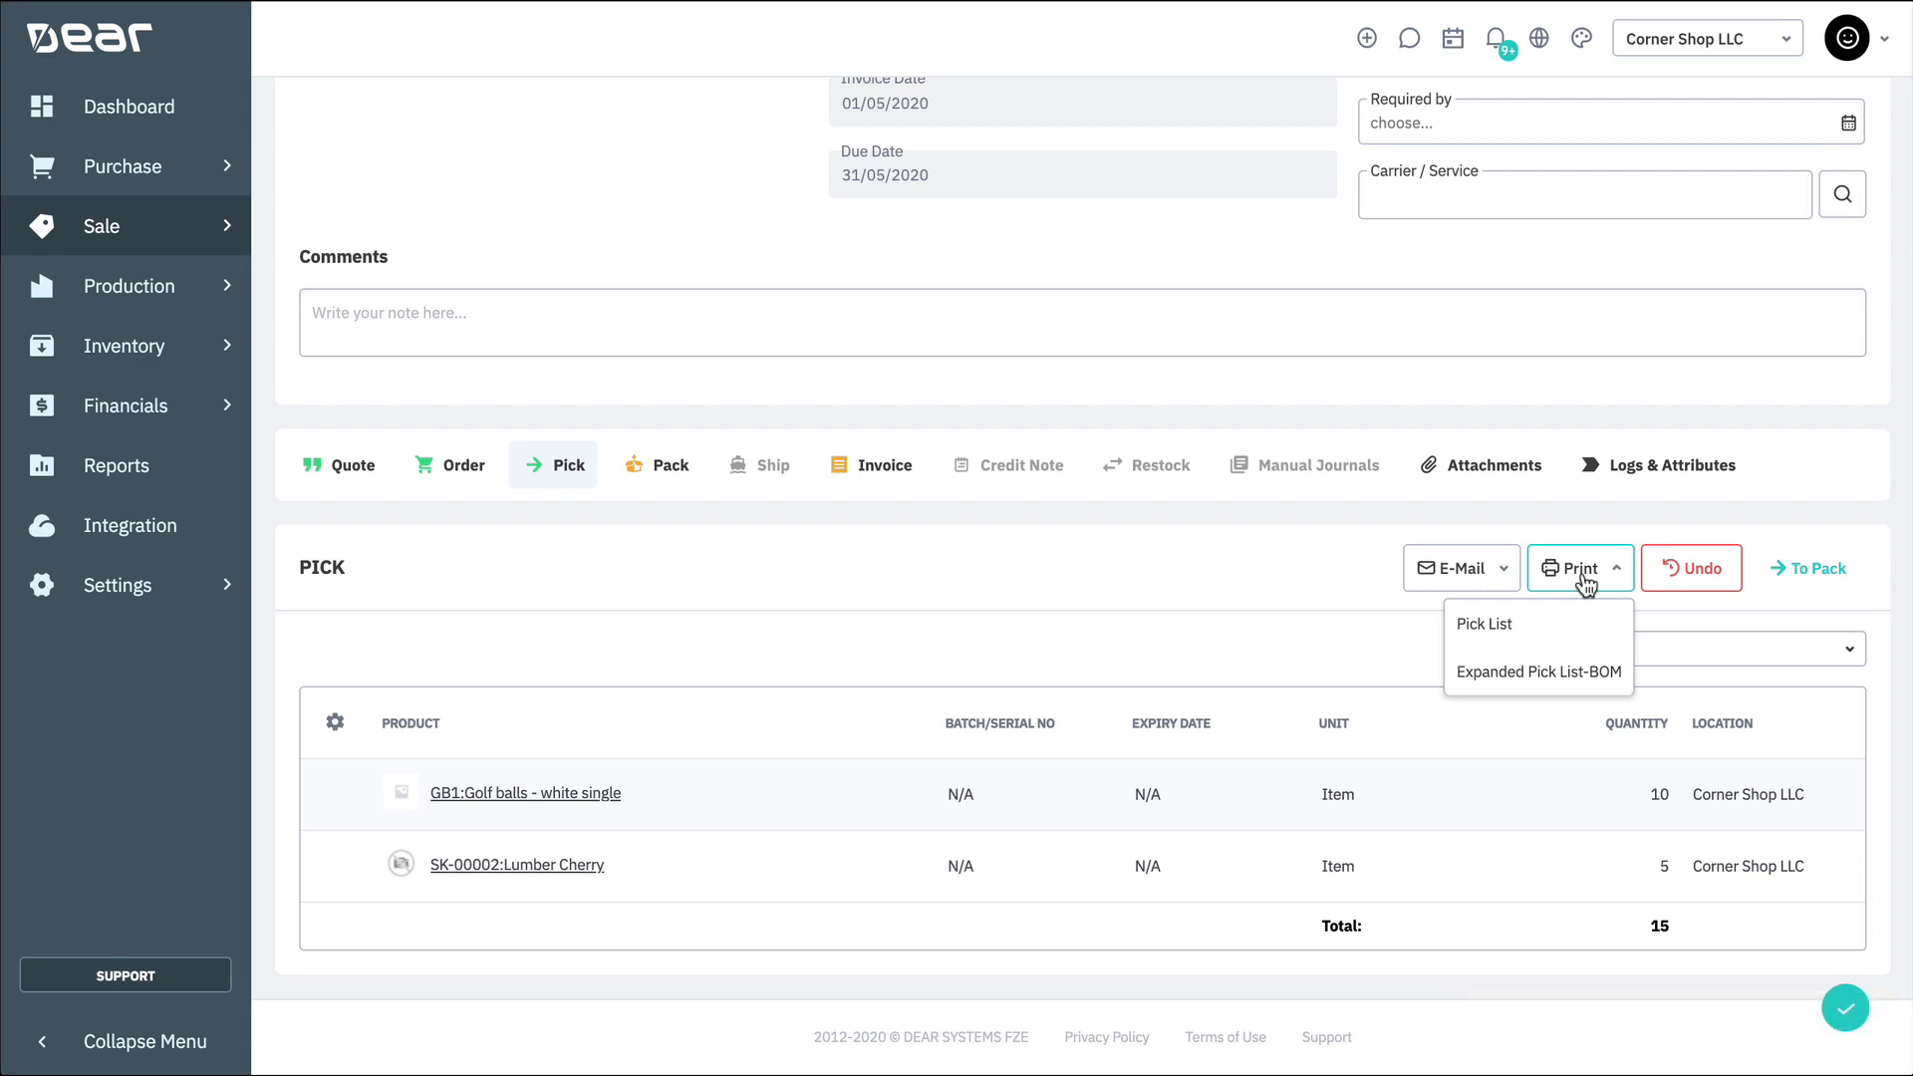
click(1514, 578)
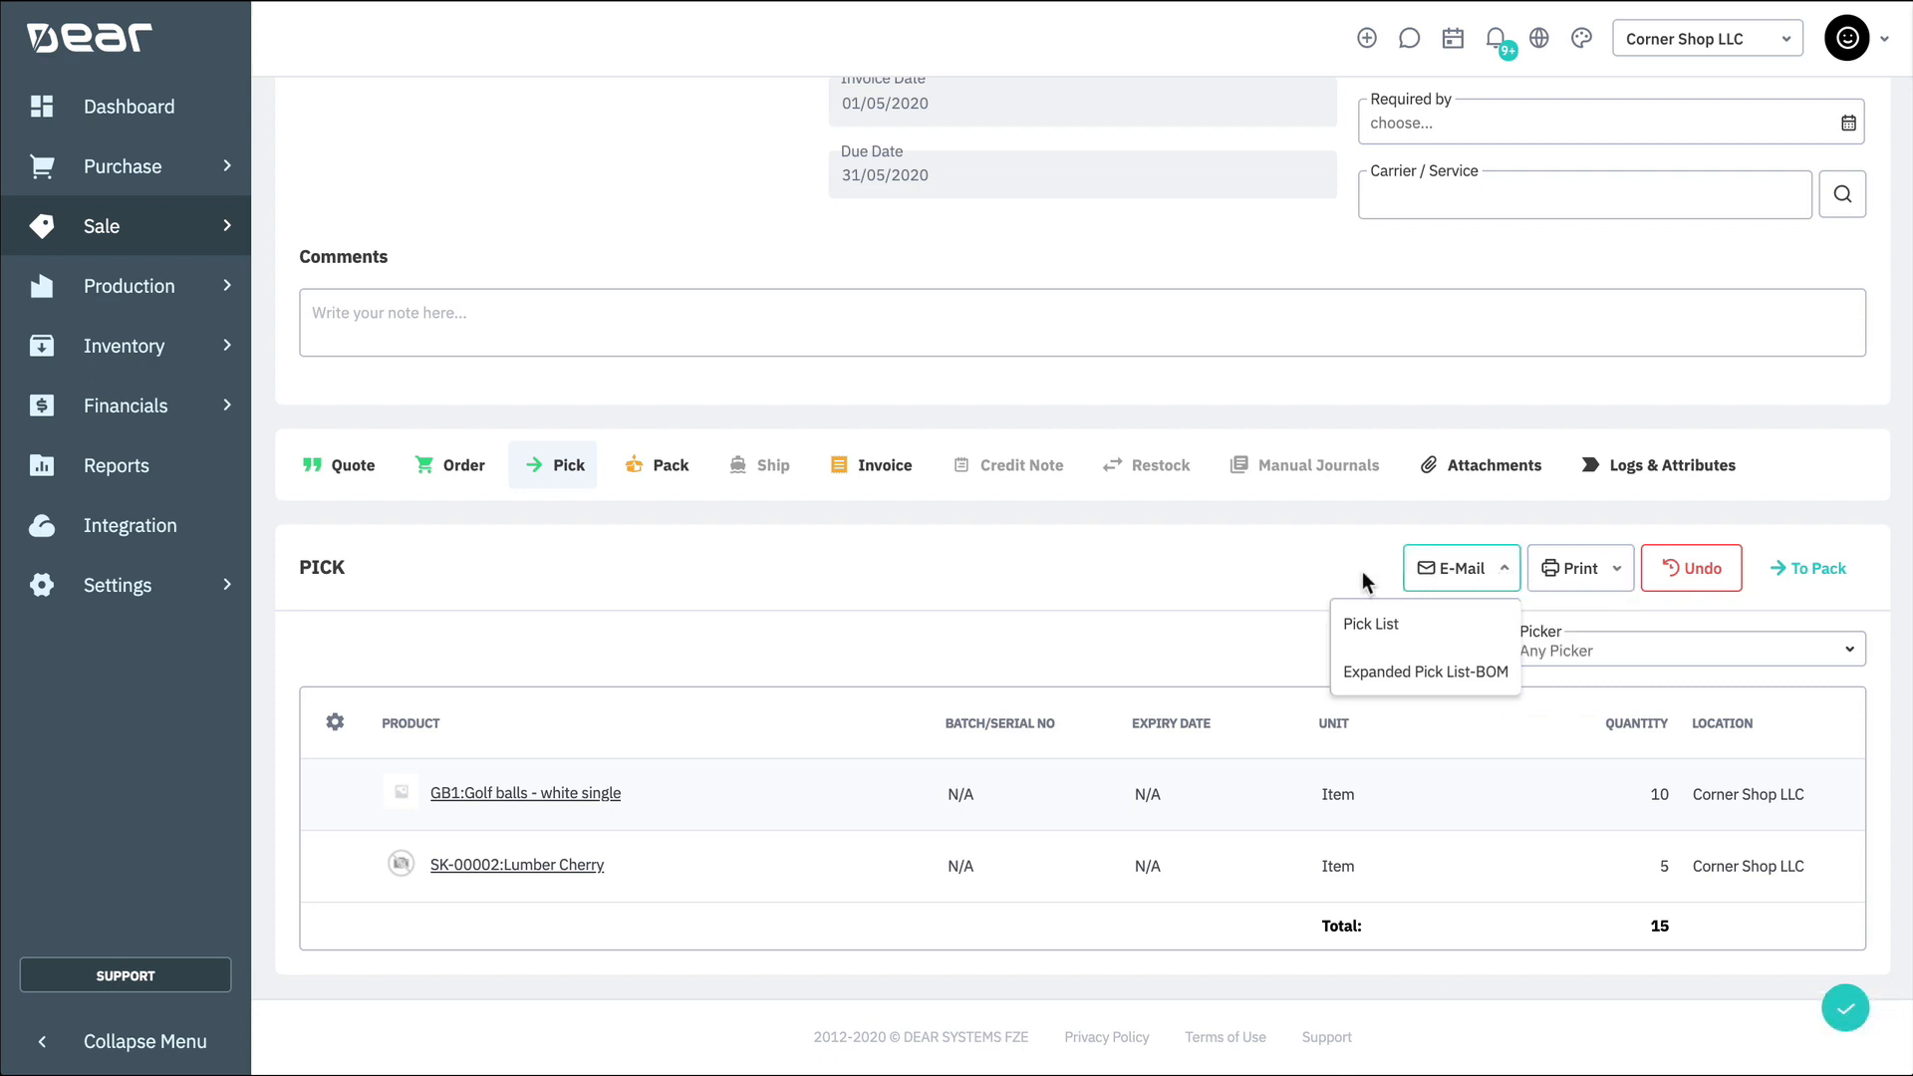
click(1294, 576)
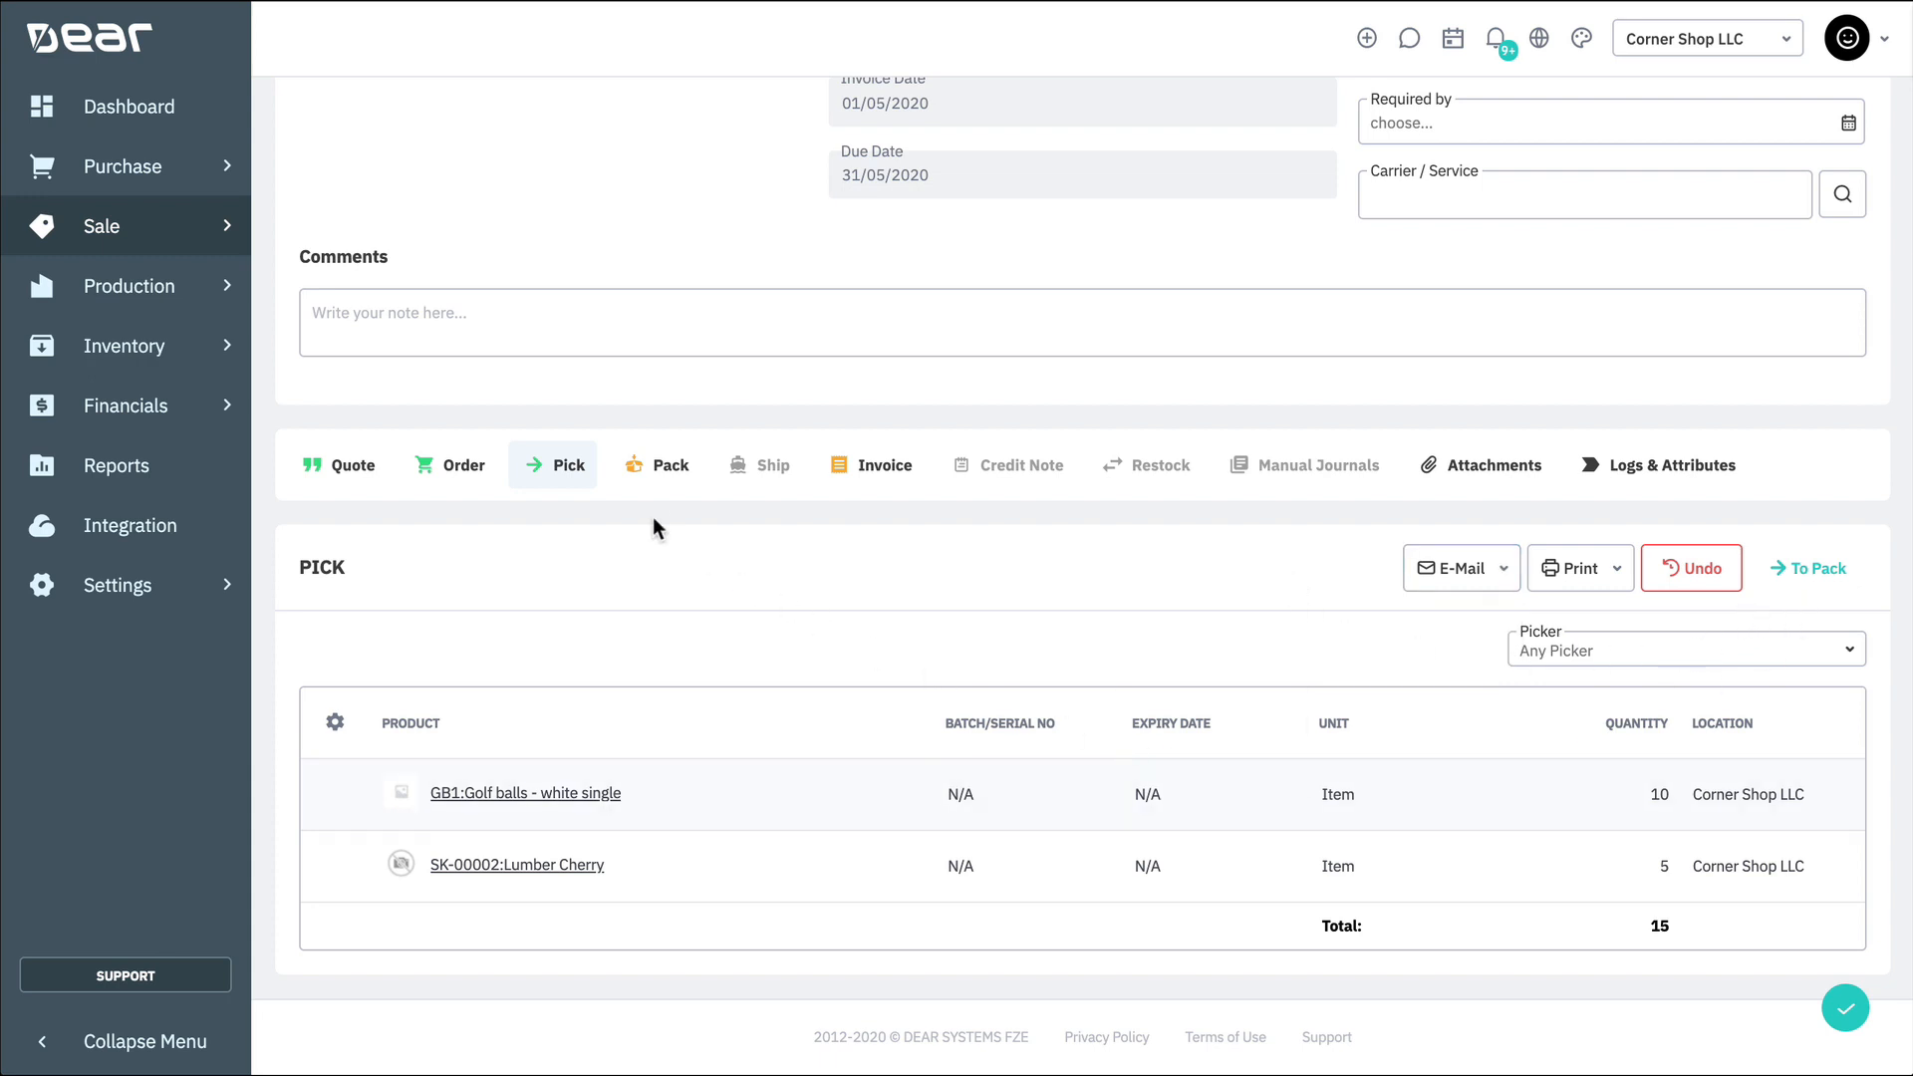
Fill the Pack stage by copying the lines from the pick.
click(655, 482)
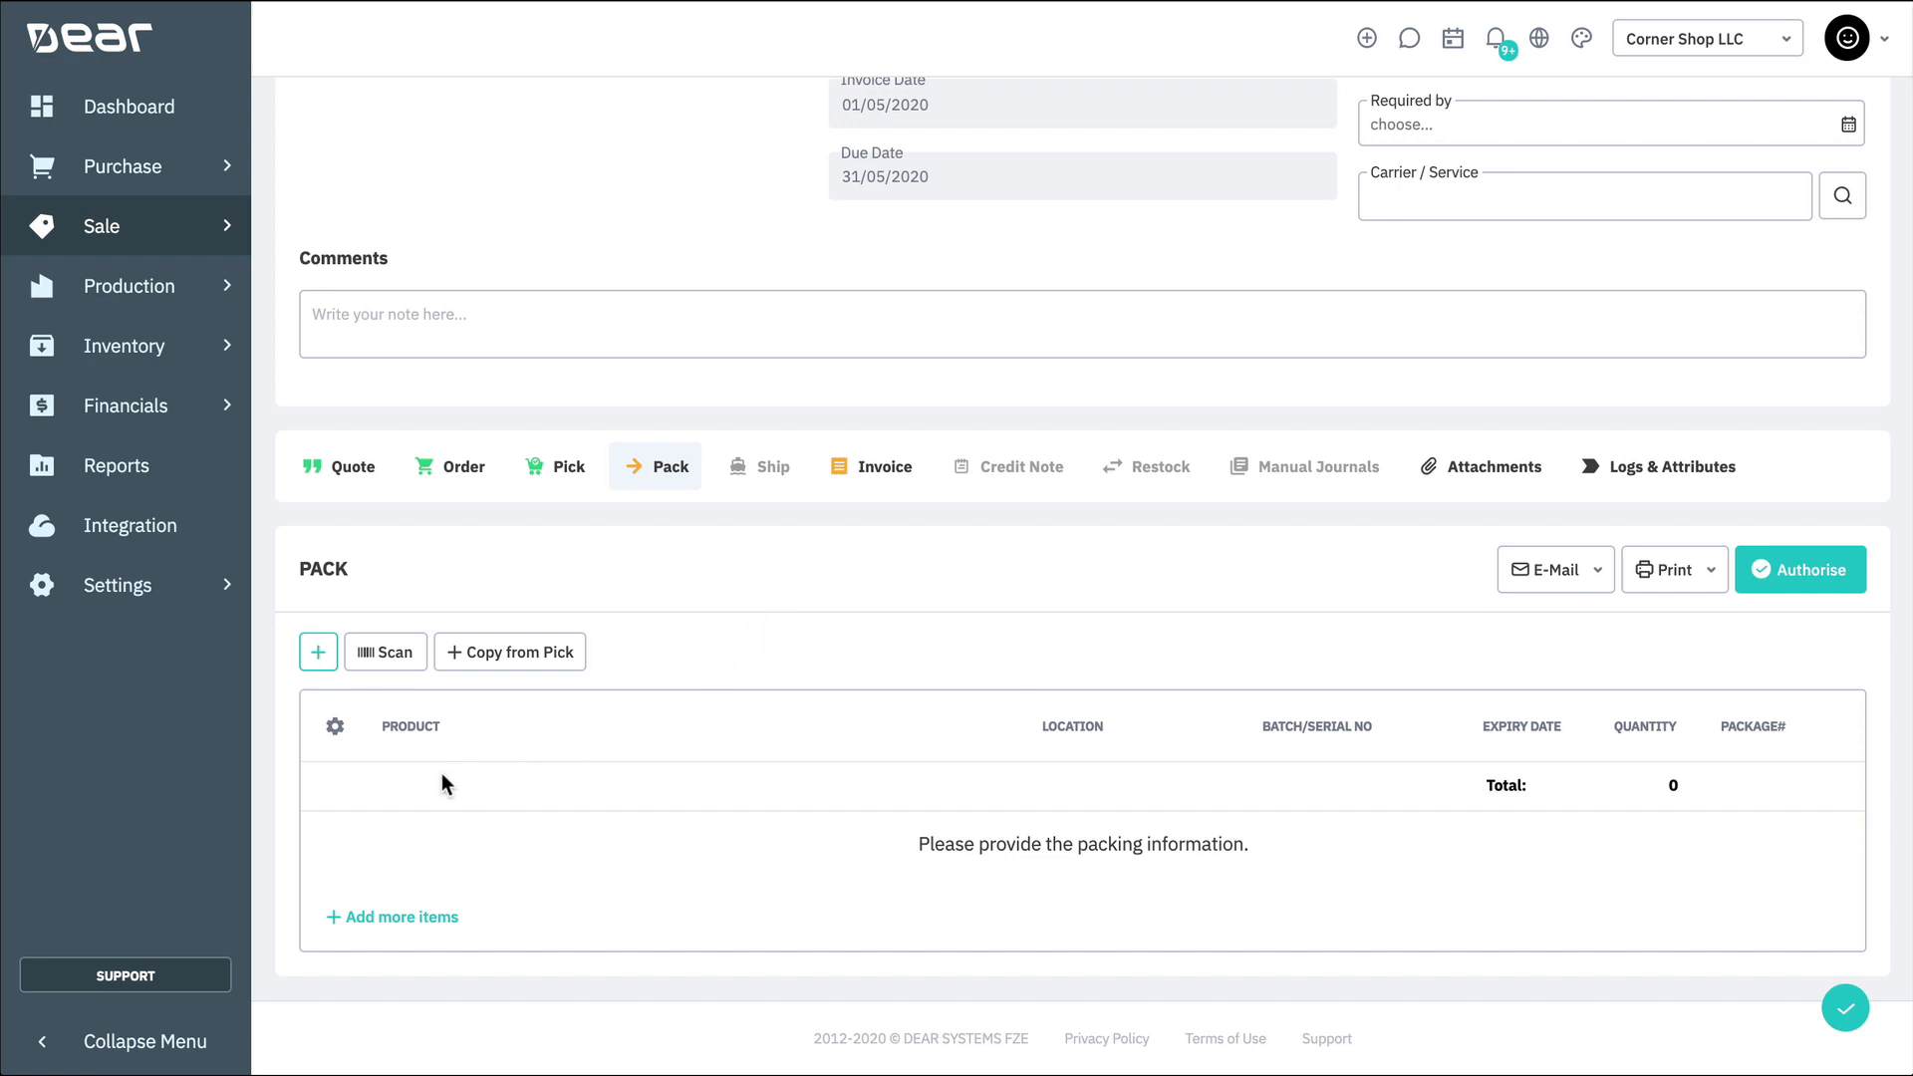
click(496, 654)
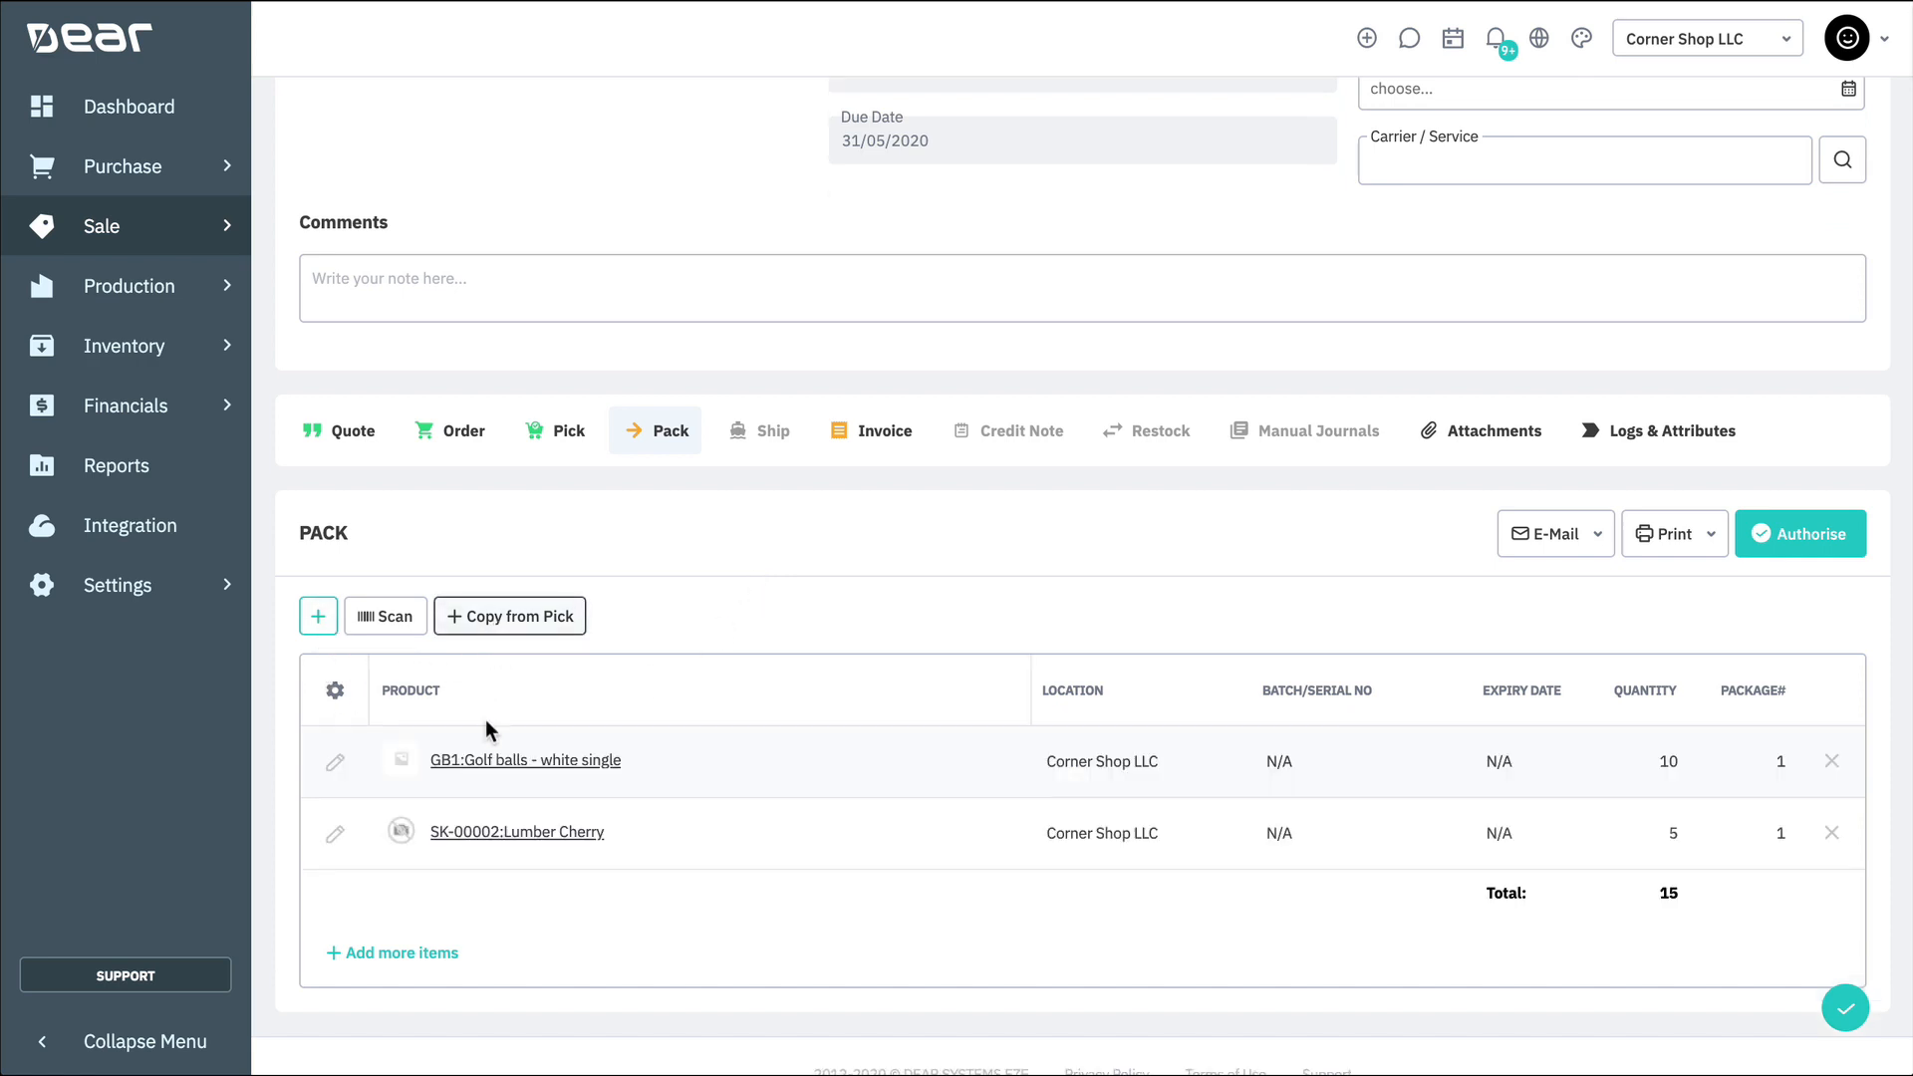
Assign the Lumber Cherry line to package 2 and authorise the packing.
click(1772, 772)
click(1763, 829)
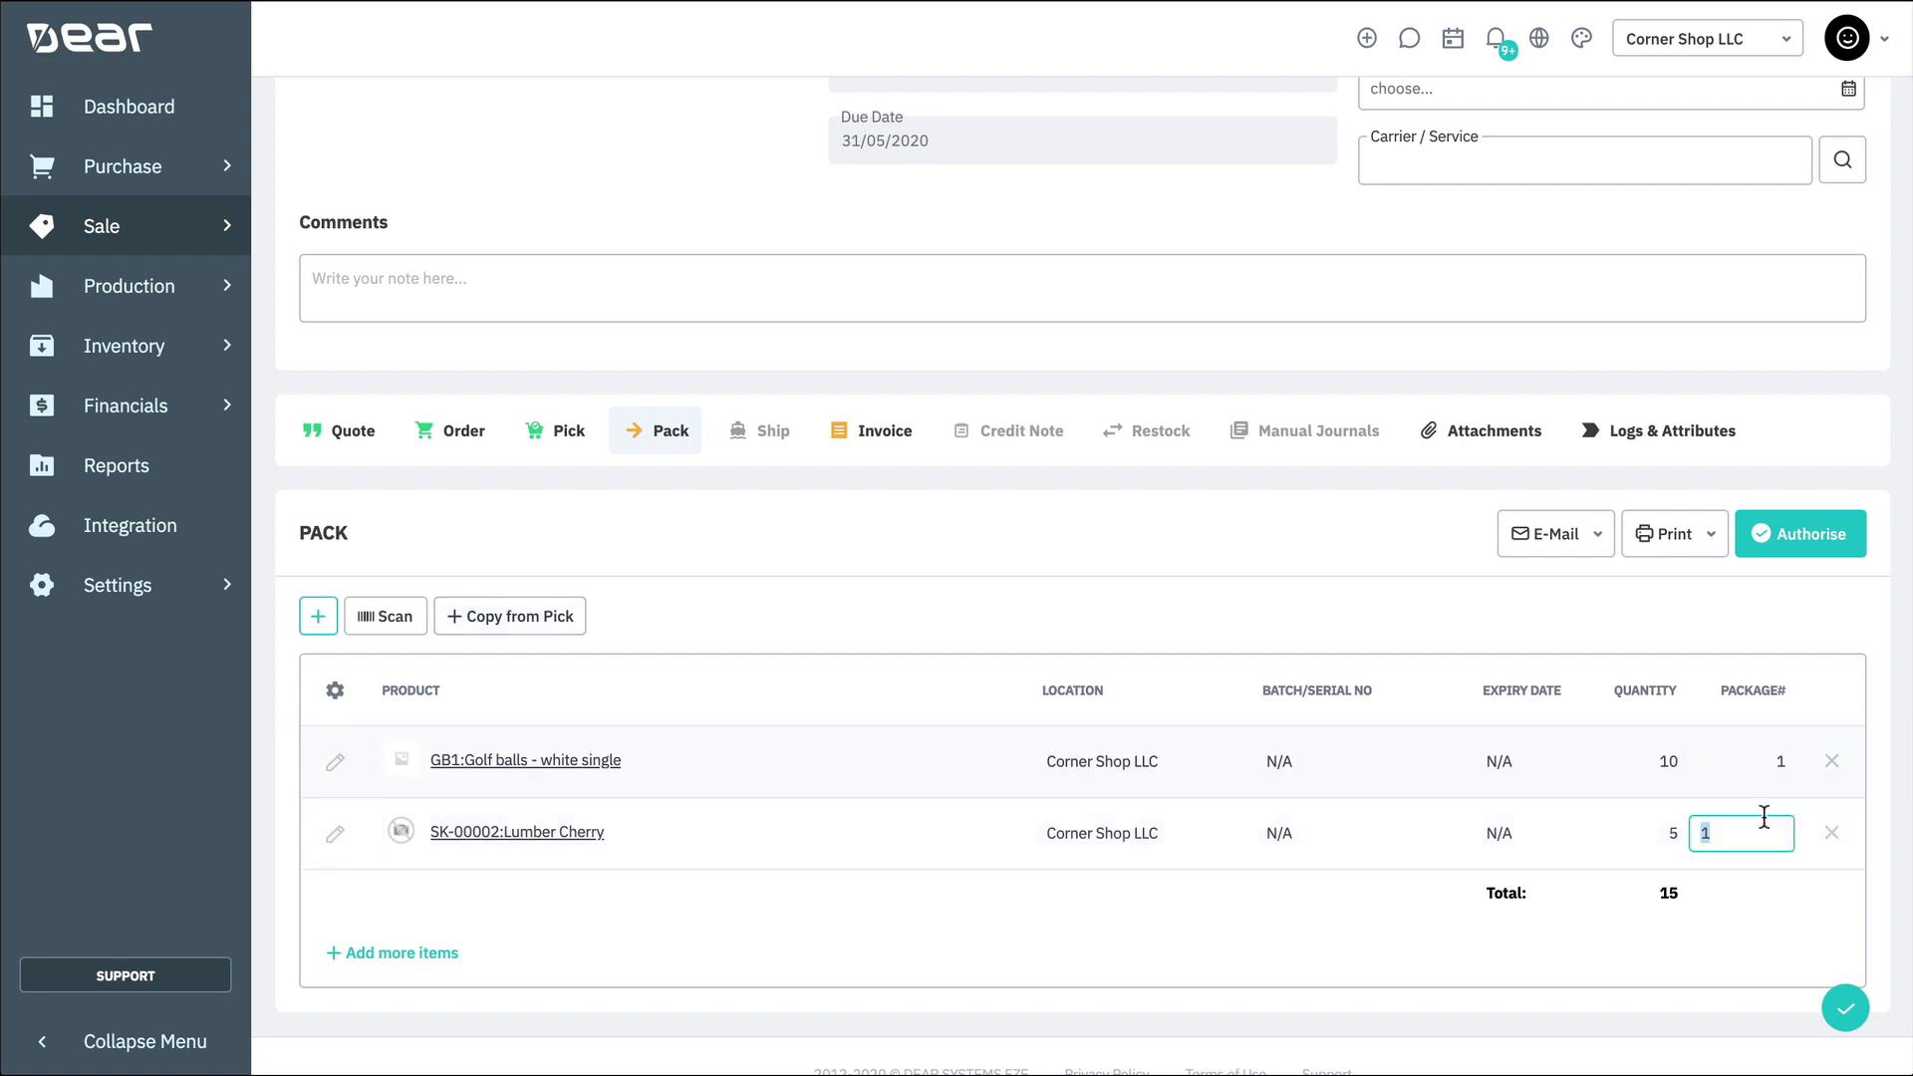
text(2)
click(1380, 622)
click(1766, 540)
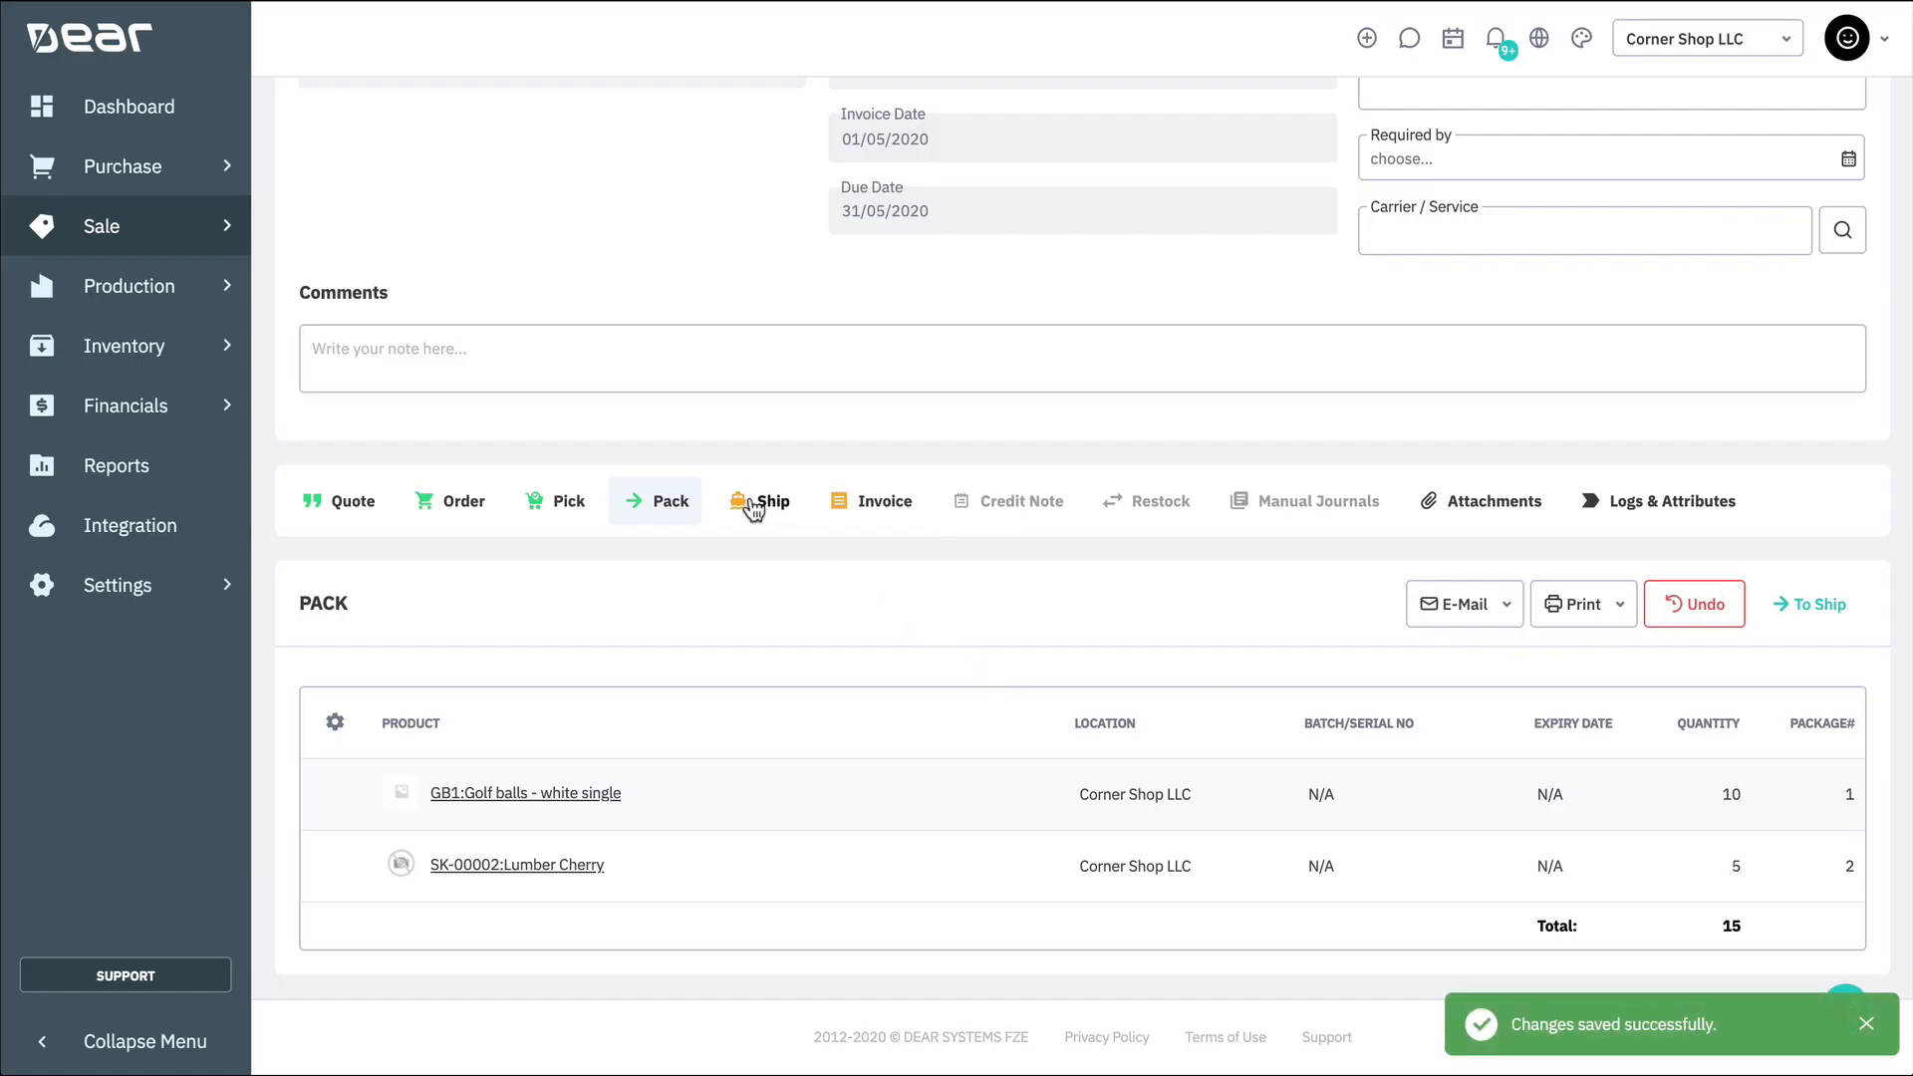
Auto-fill the Ship stage with a shipping line using grouped boxes.
click(753, 501)
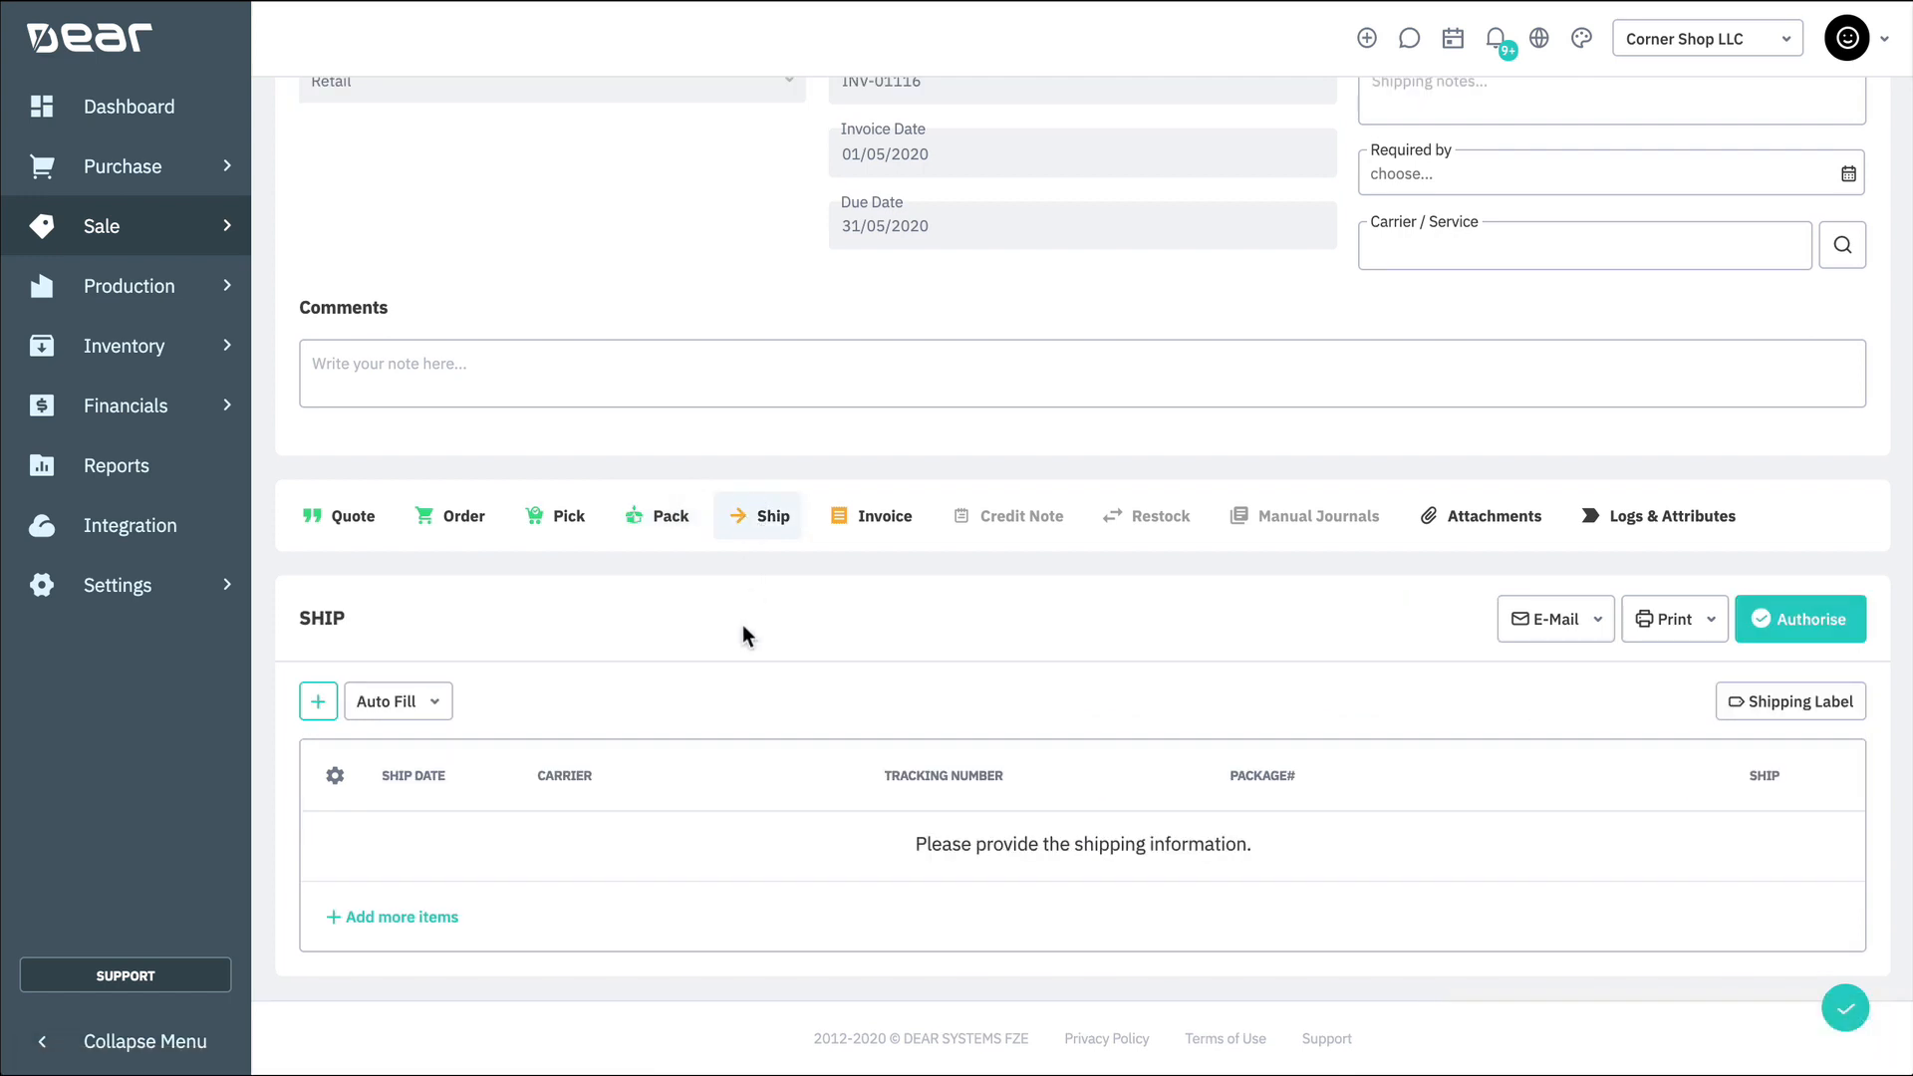
click(382, 704)
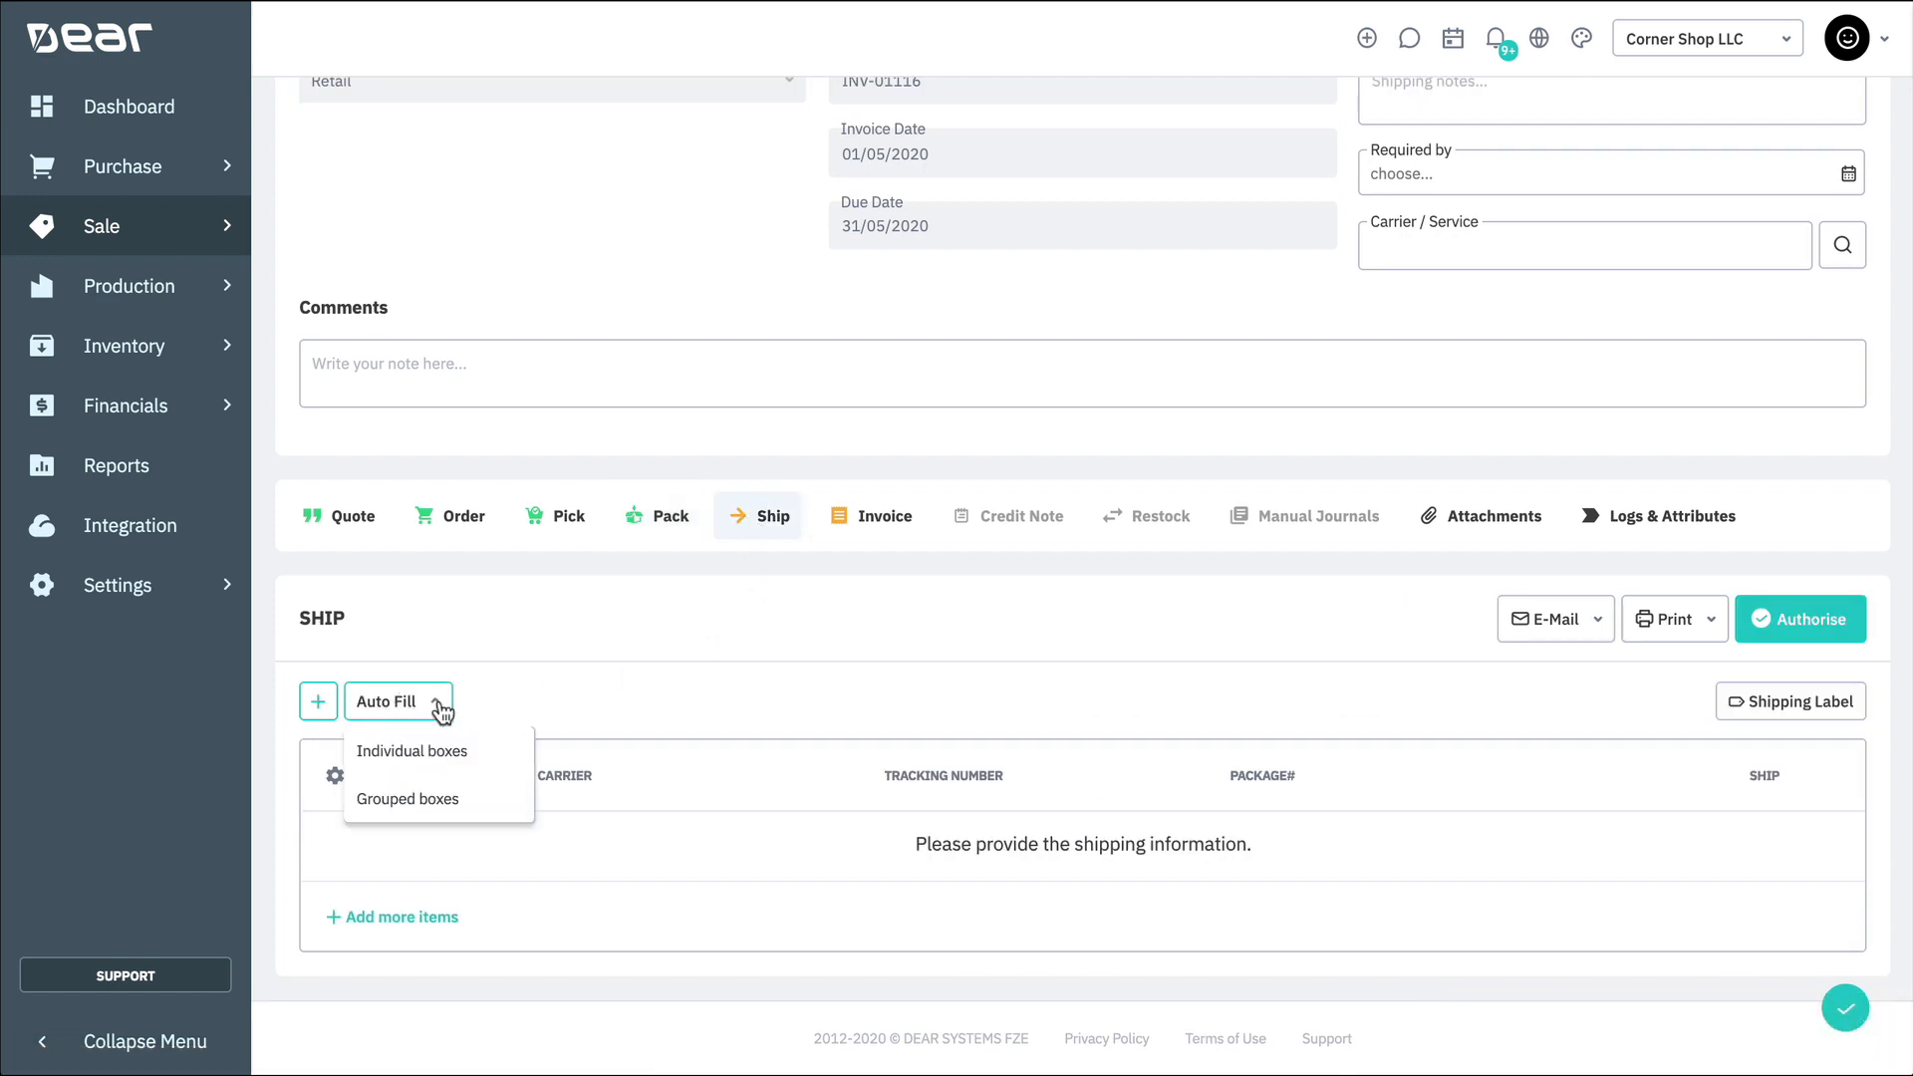
click(515, 799)
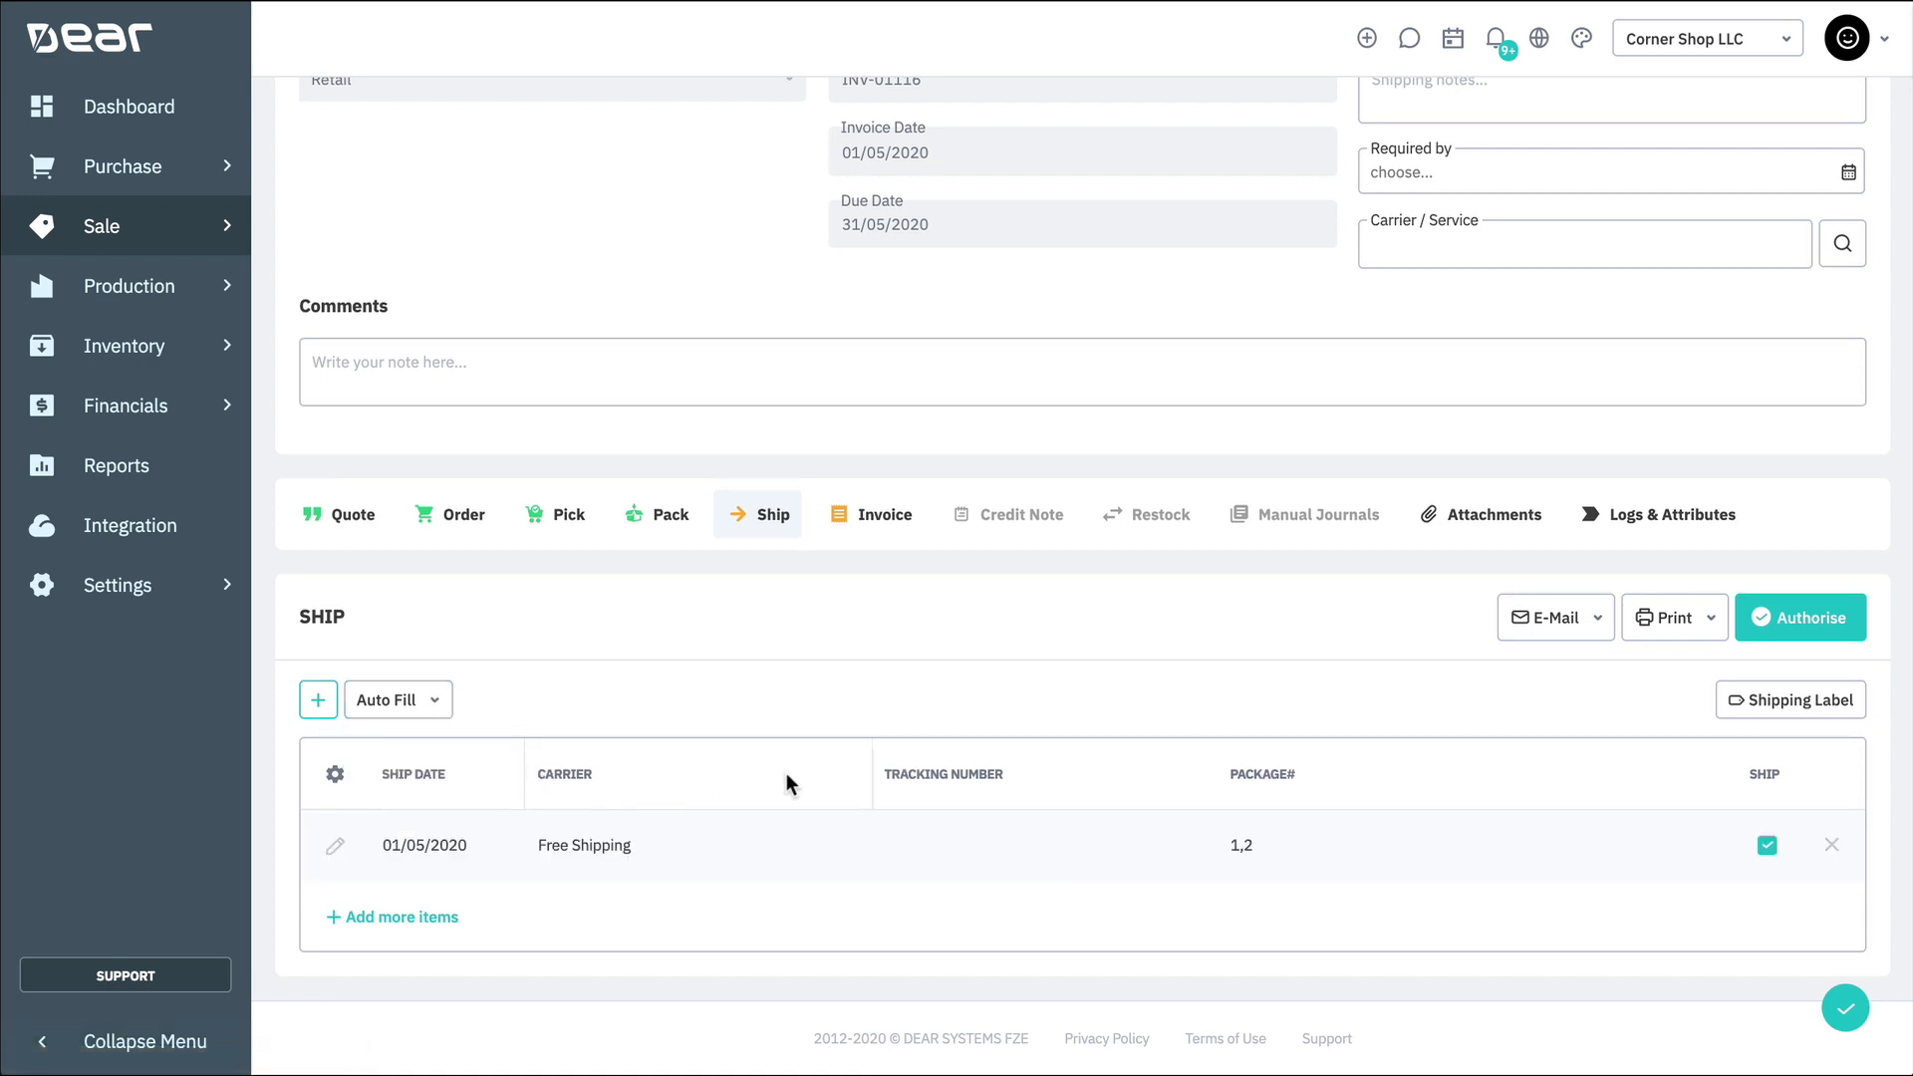
Set the shipping line's carrier to International Shipping and its tracking number to TN2220191.
click(674, 847)
click(852, 845)
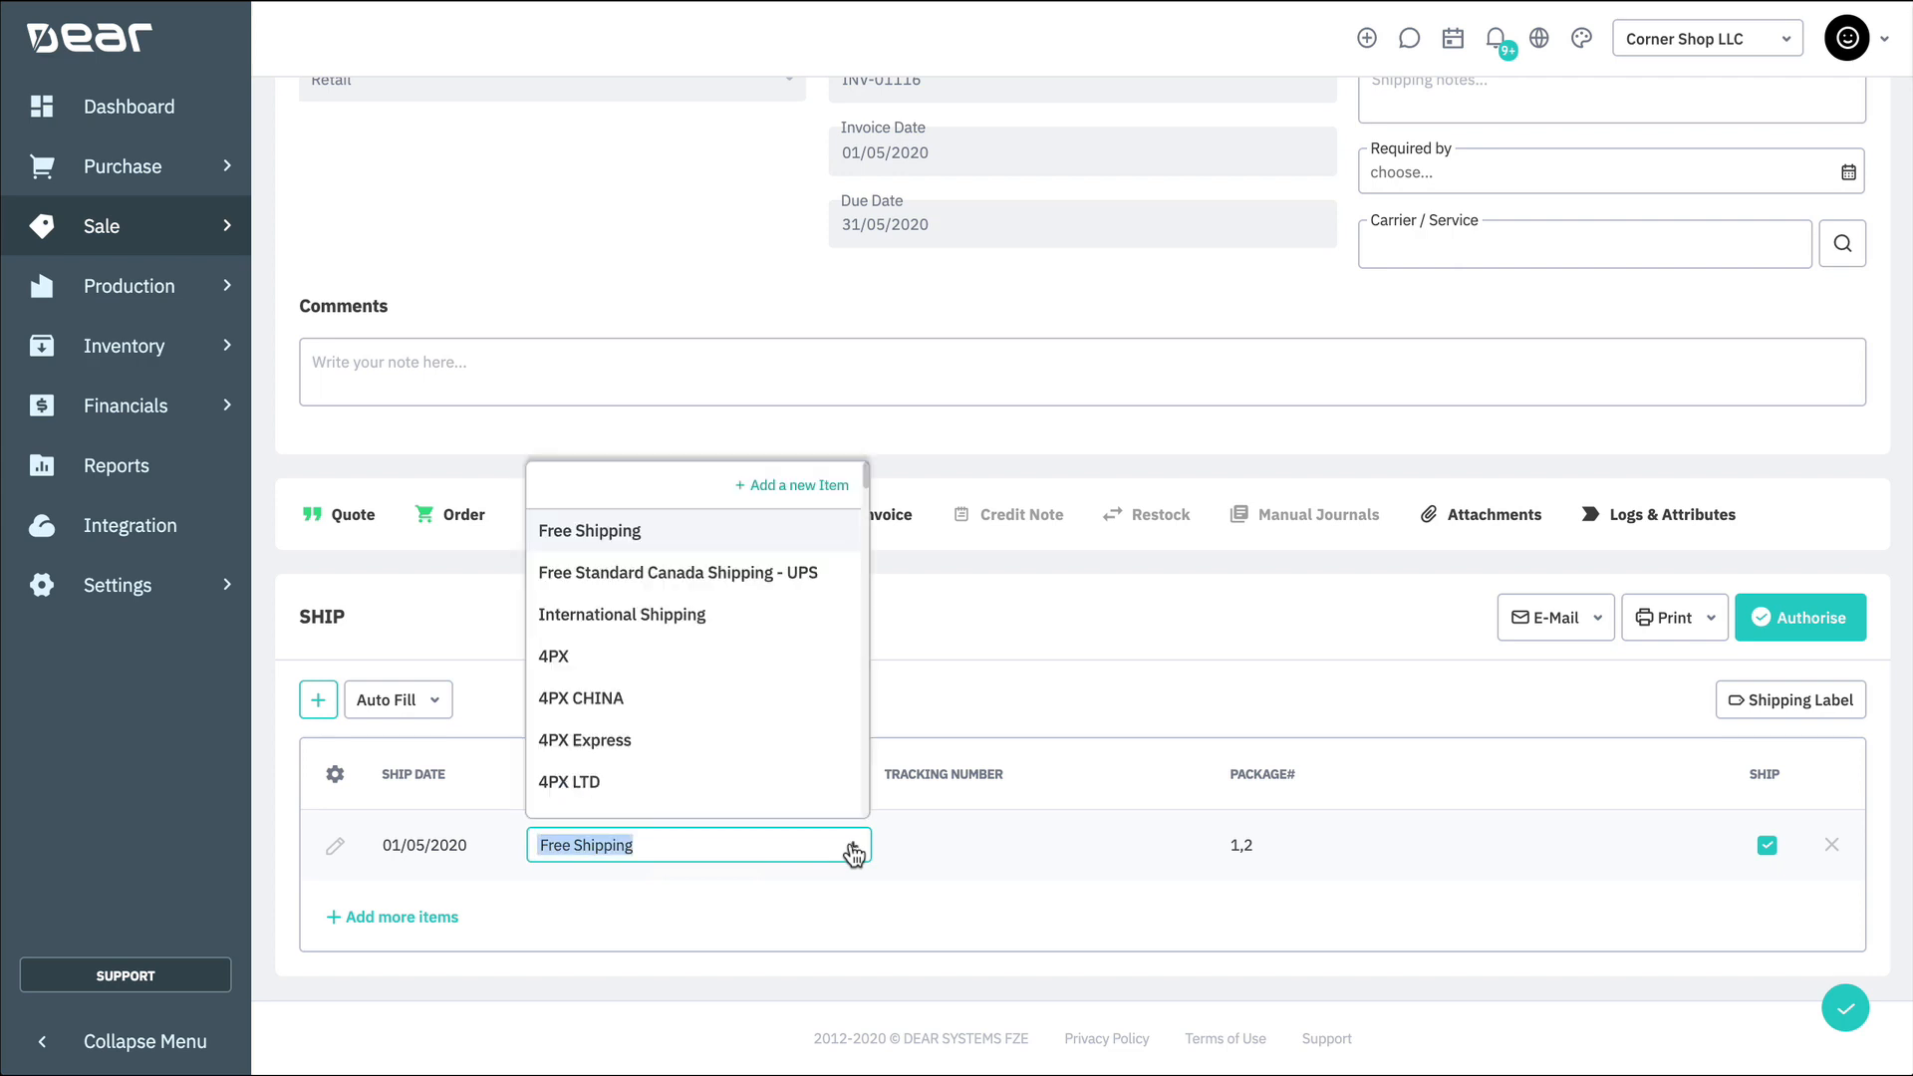
click(716, 626)
click(914, 845)
text(TN2220191)
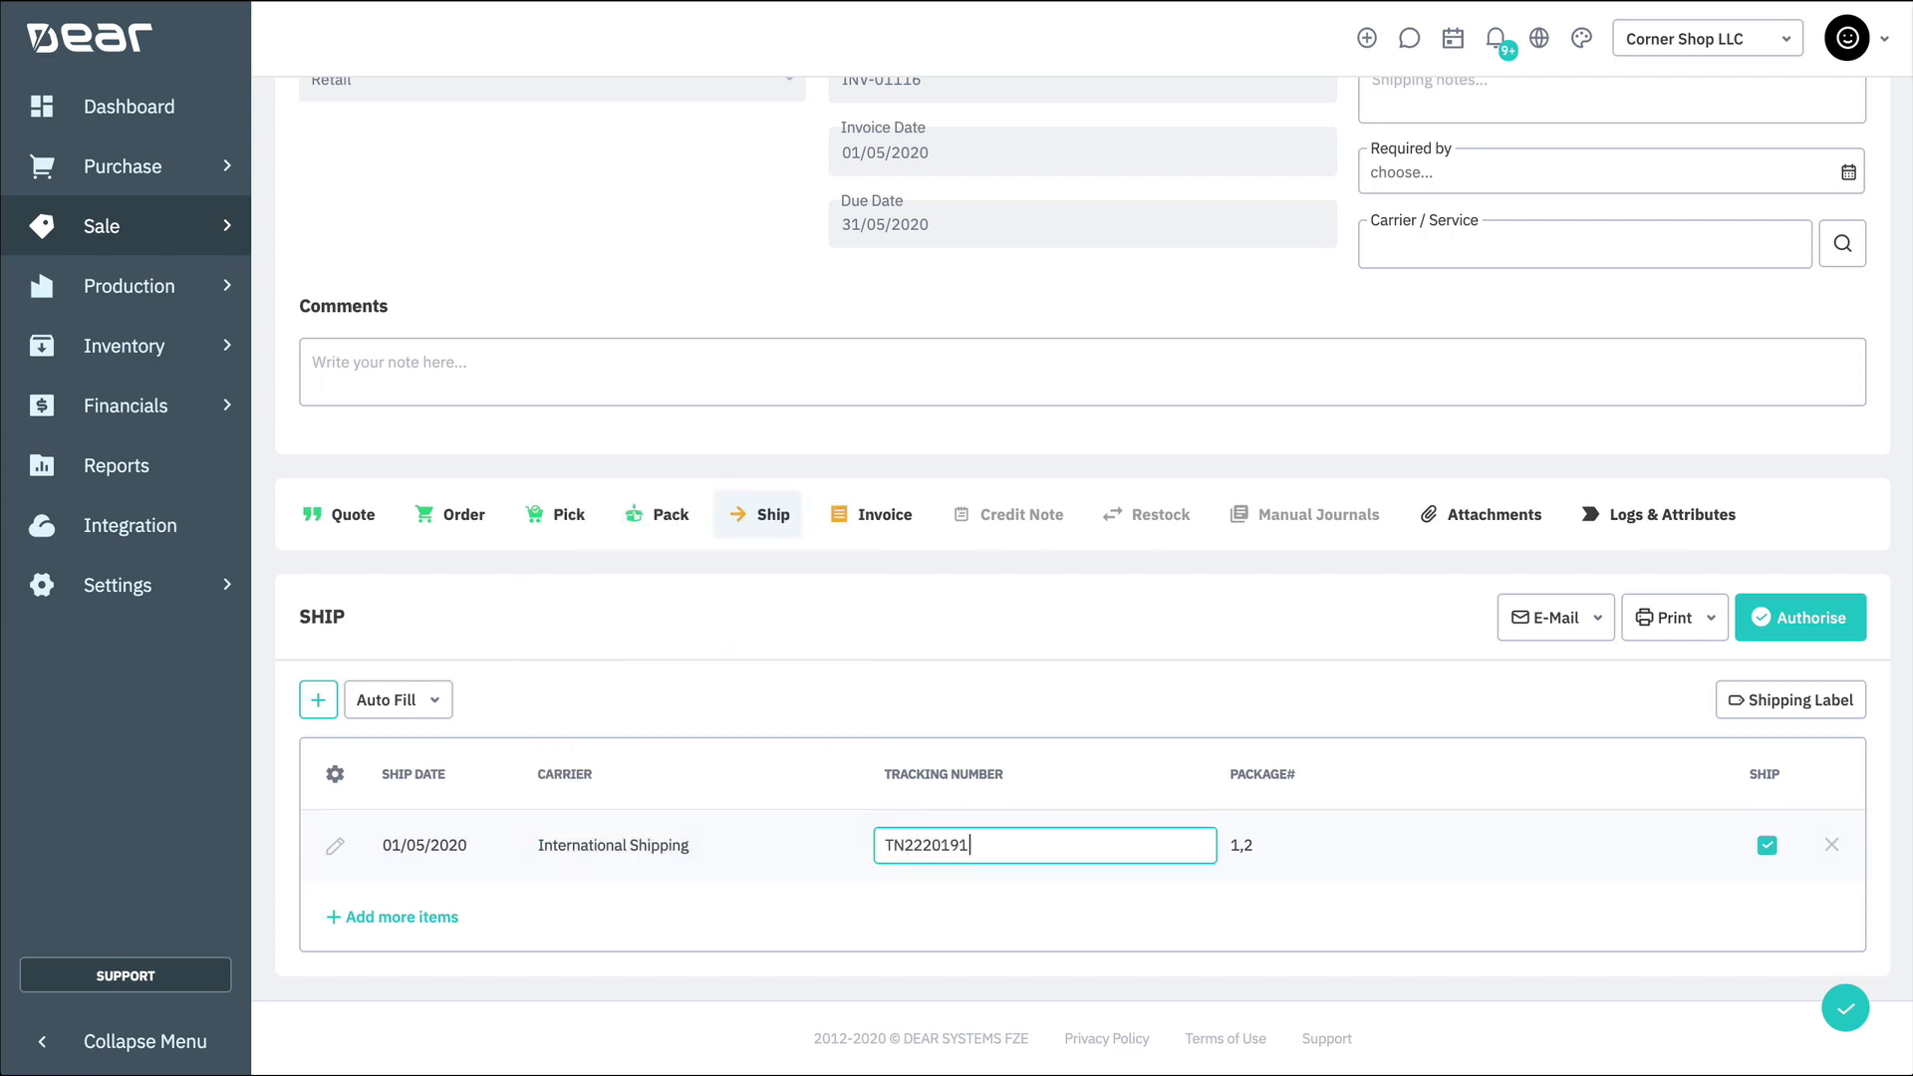
click(1246, 701)
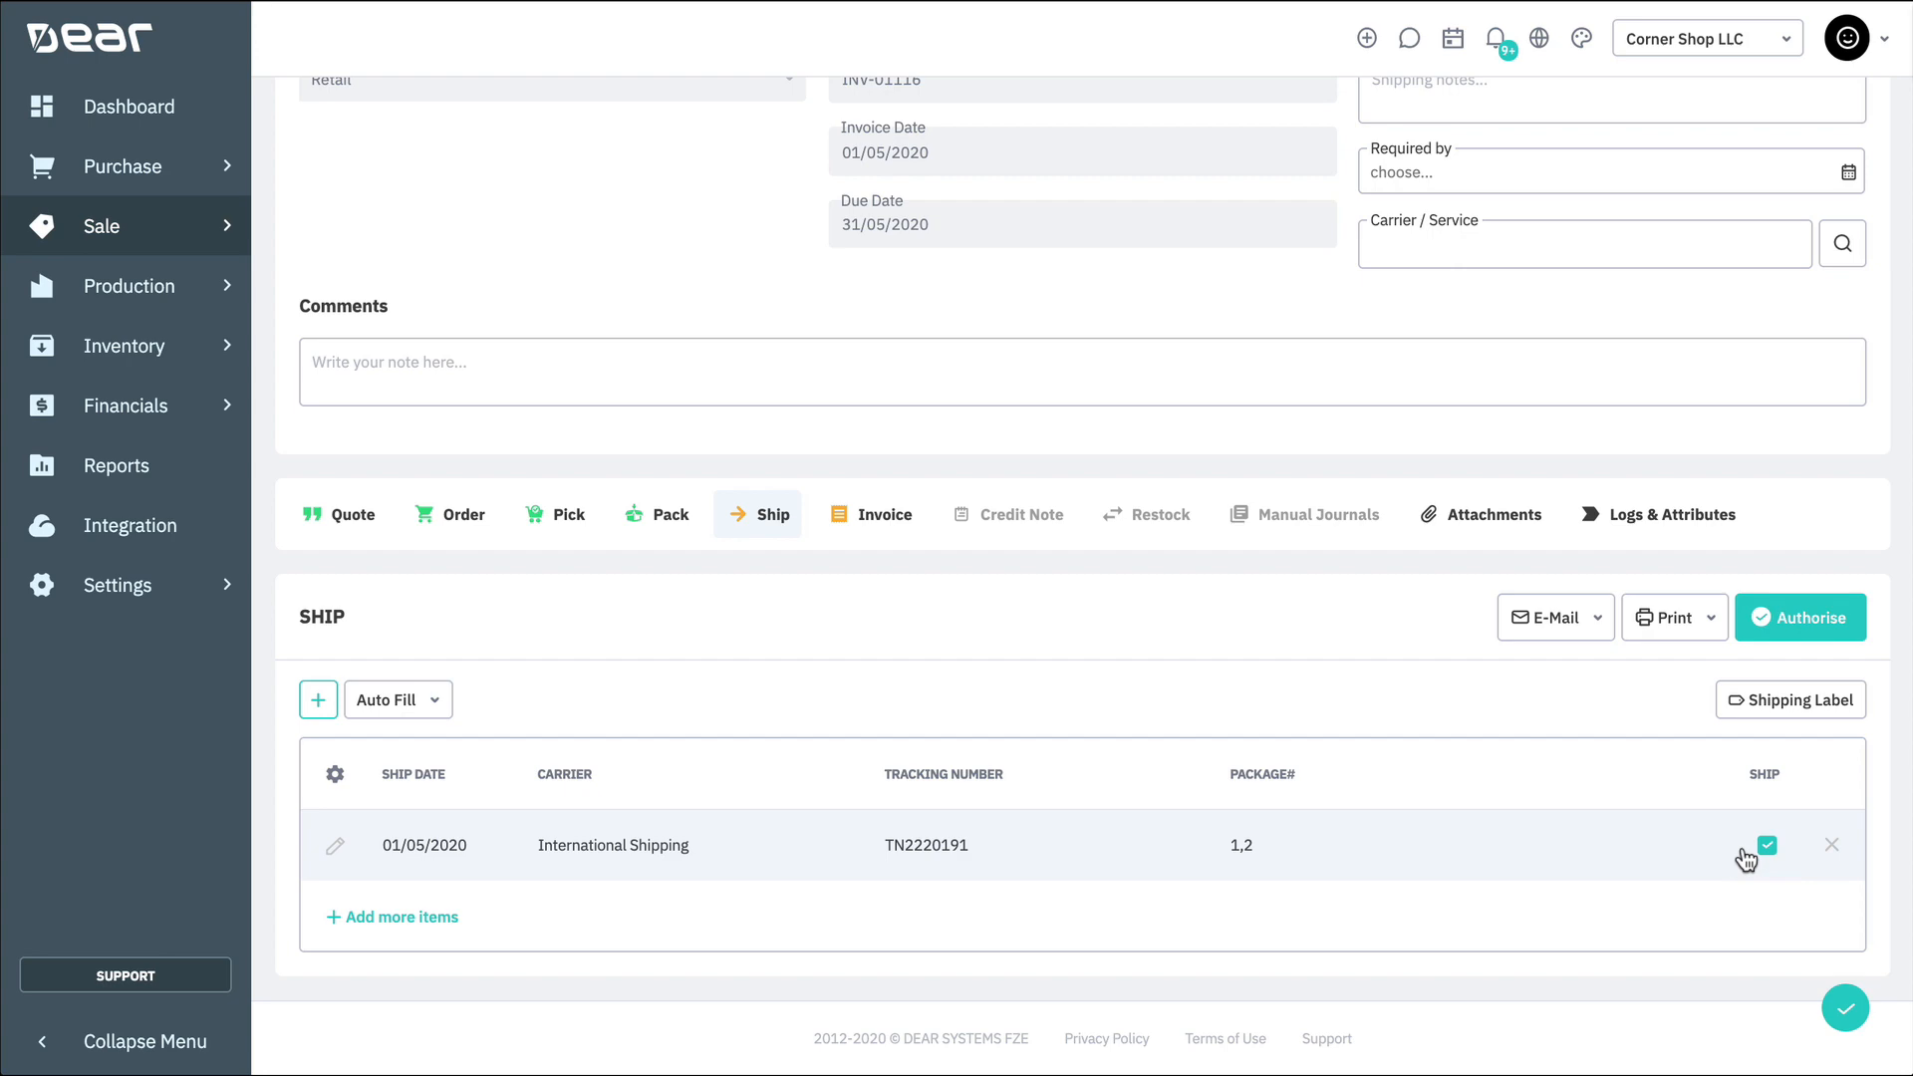
Authorise the Ship stage for the International Shipping line covering packages 1 and 2.
click(1763, 613)
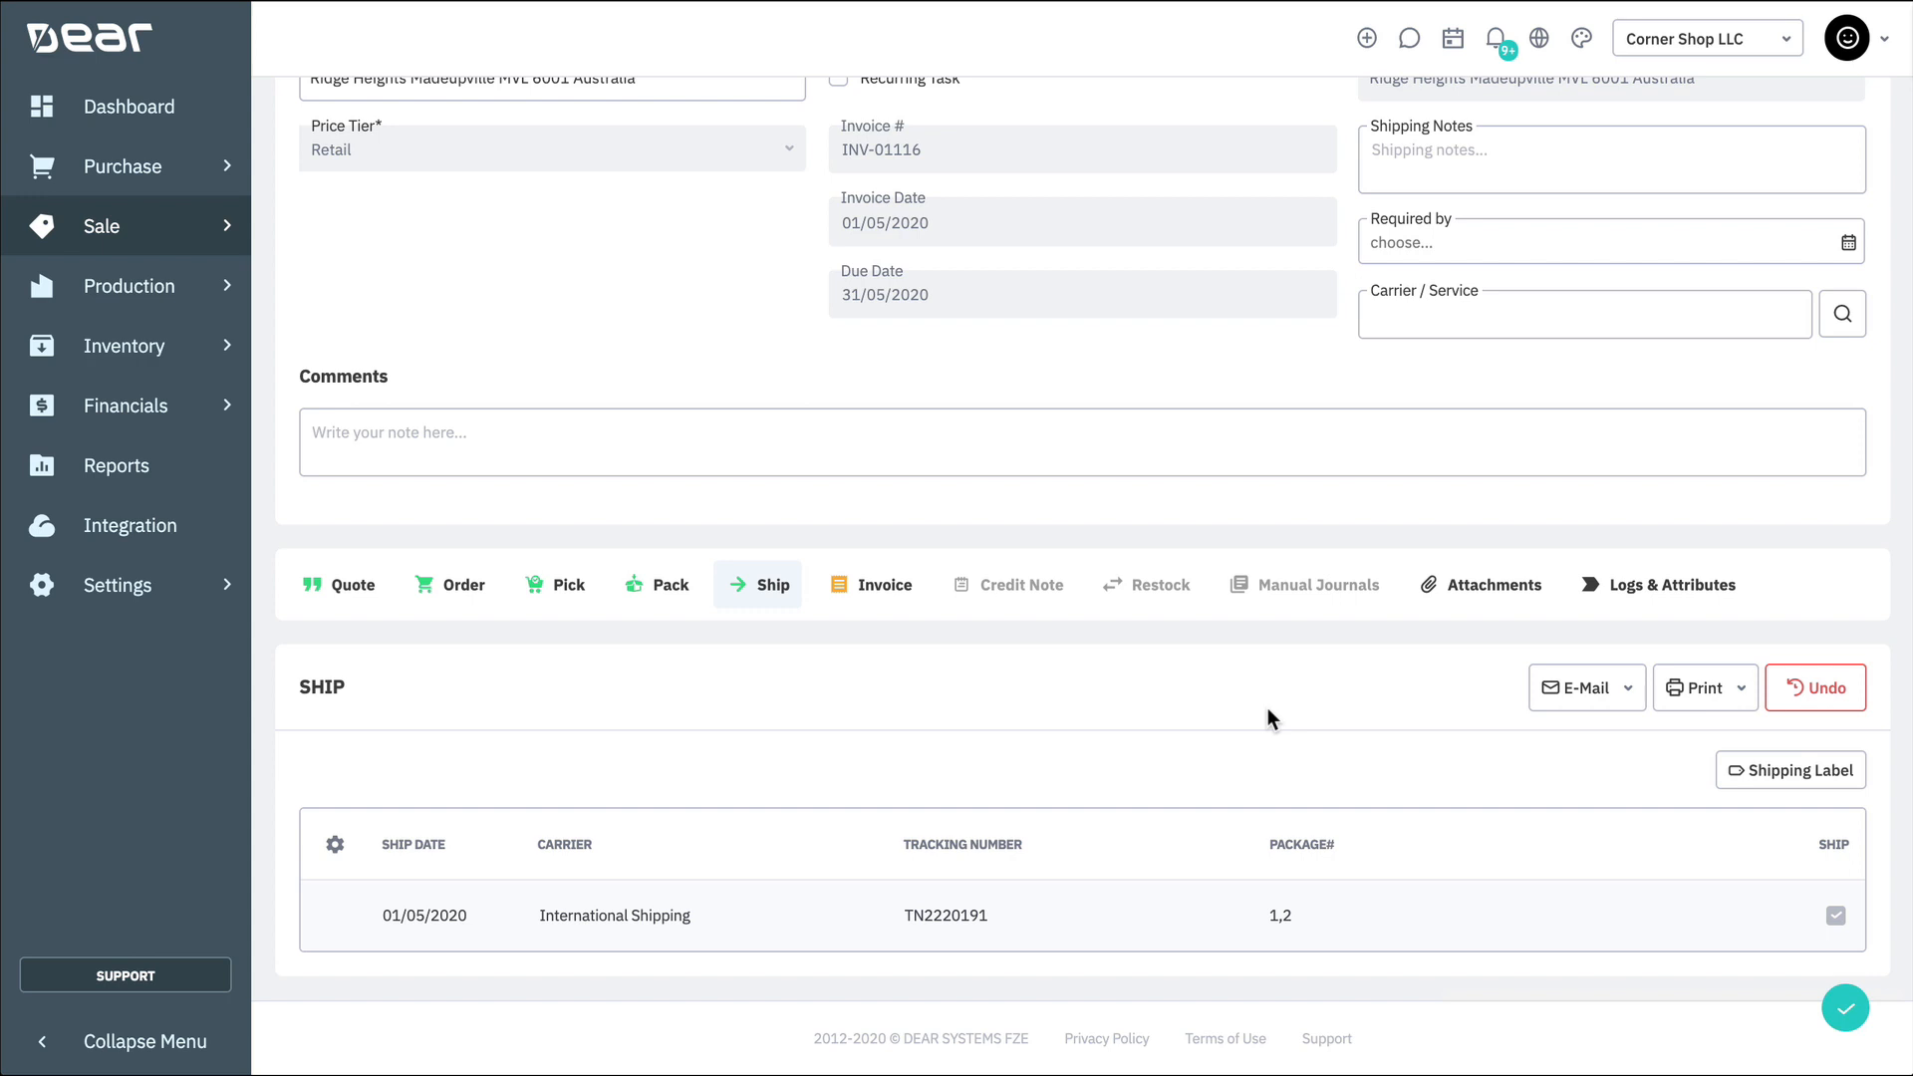
Examine the sale process customisation options in the general settings, including the invoice date and default shipment date settings.
click(185, 613)
click(329, 167)
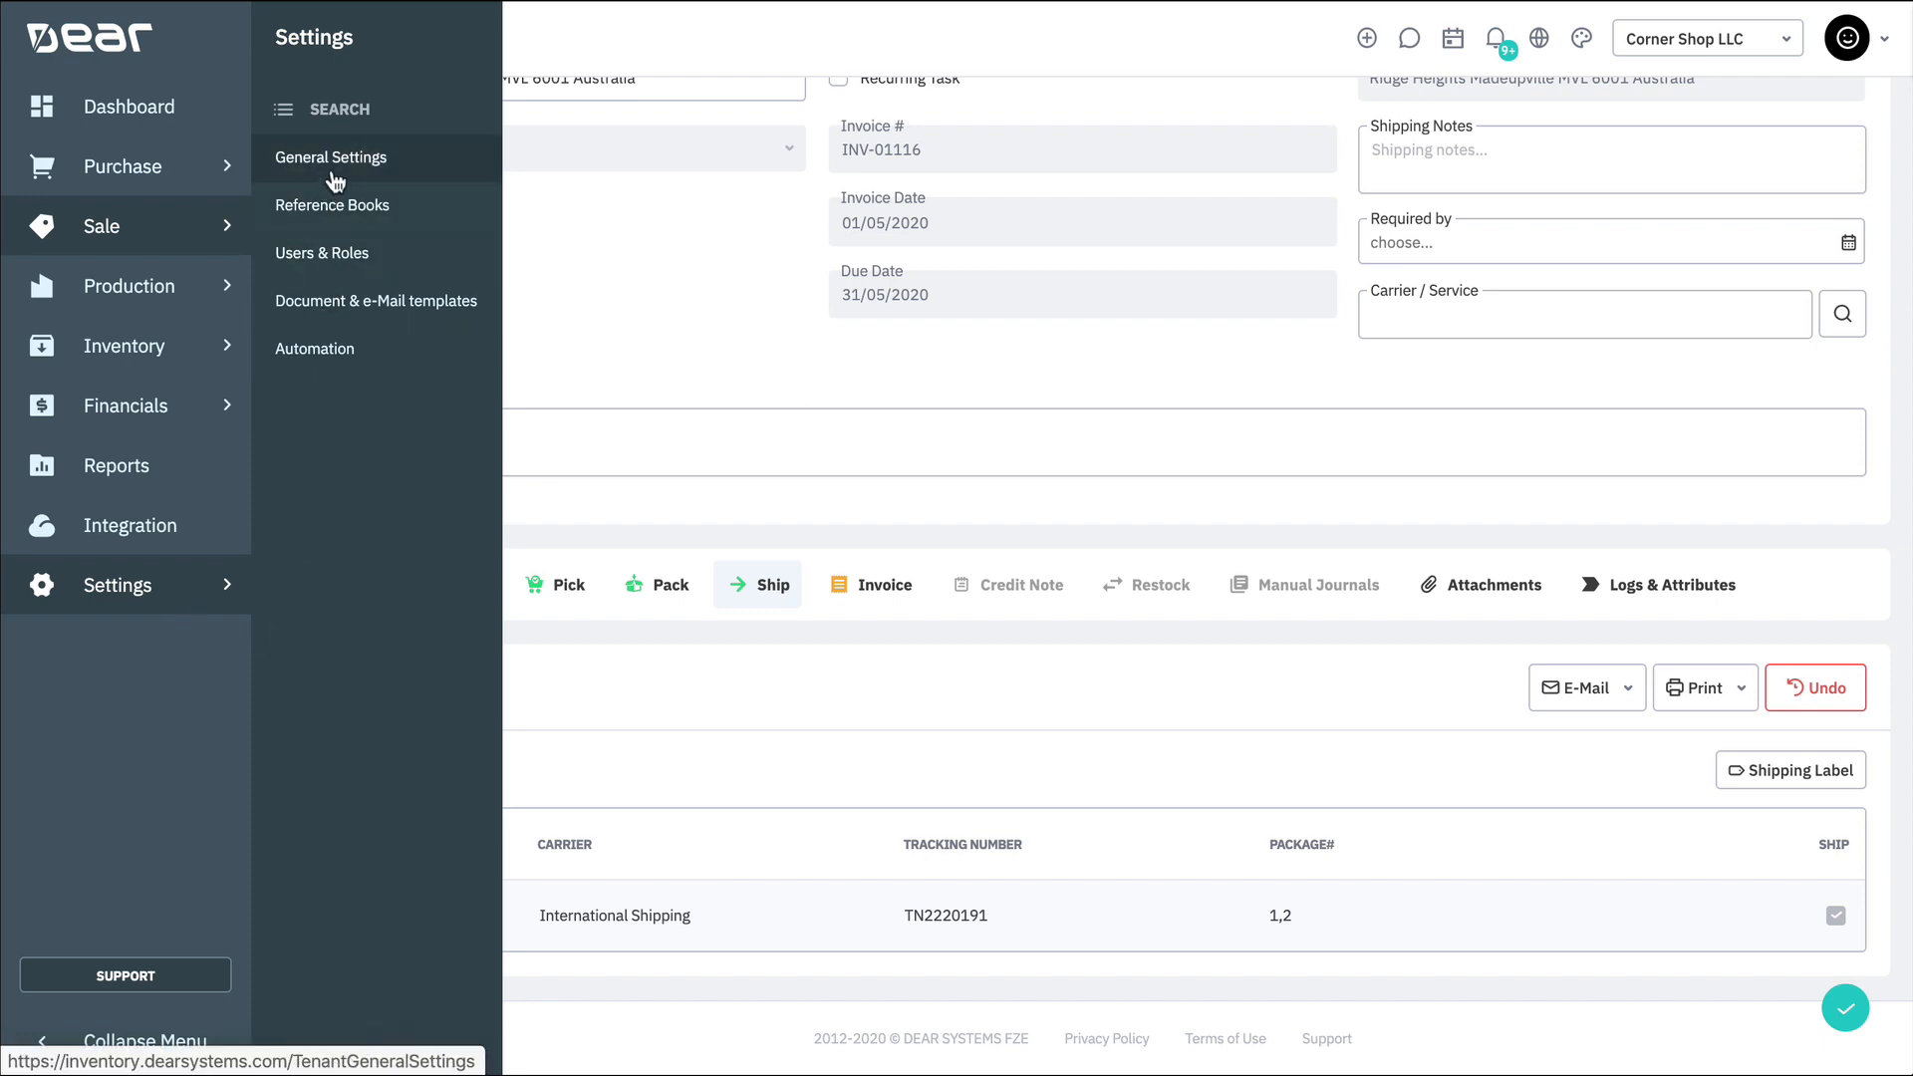
click(635, 613)
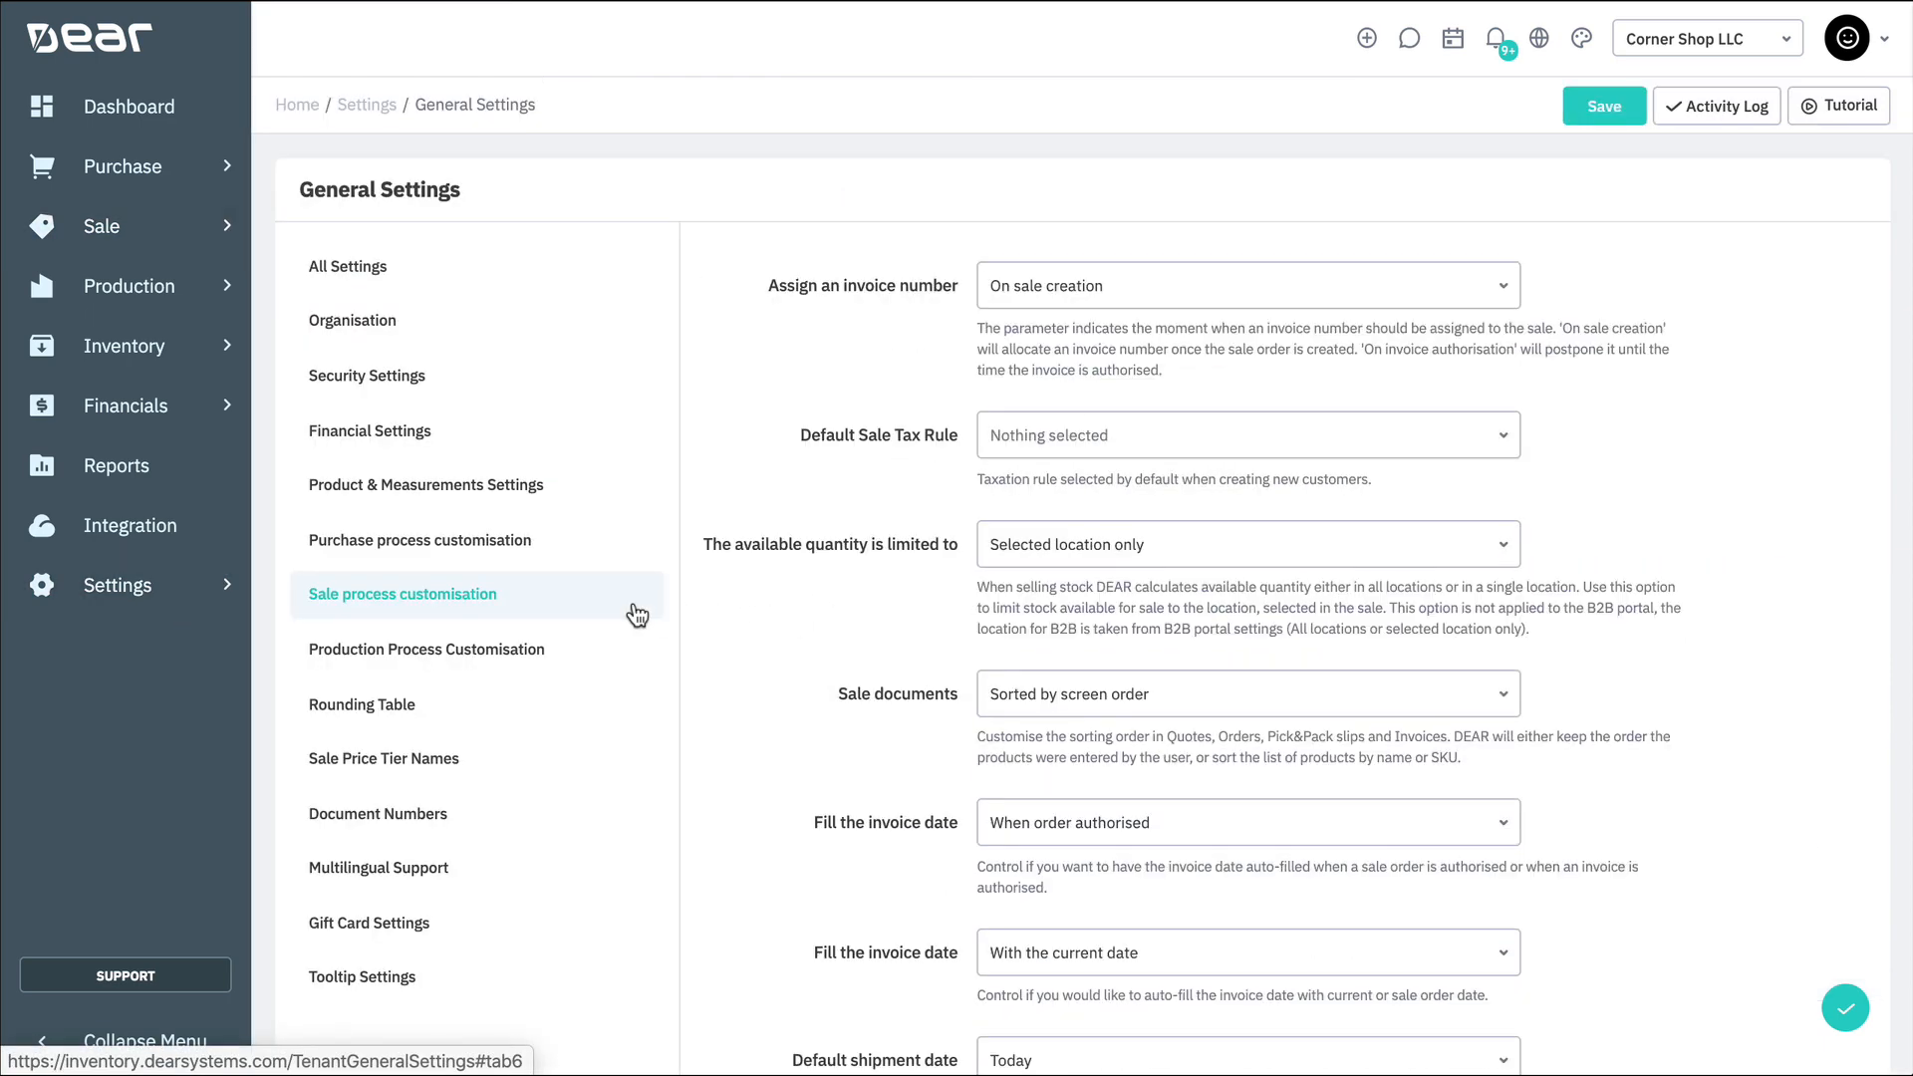
scroll(766, 638, down, 7)
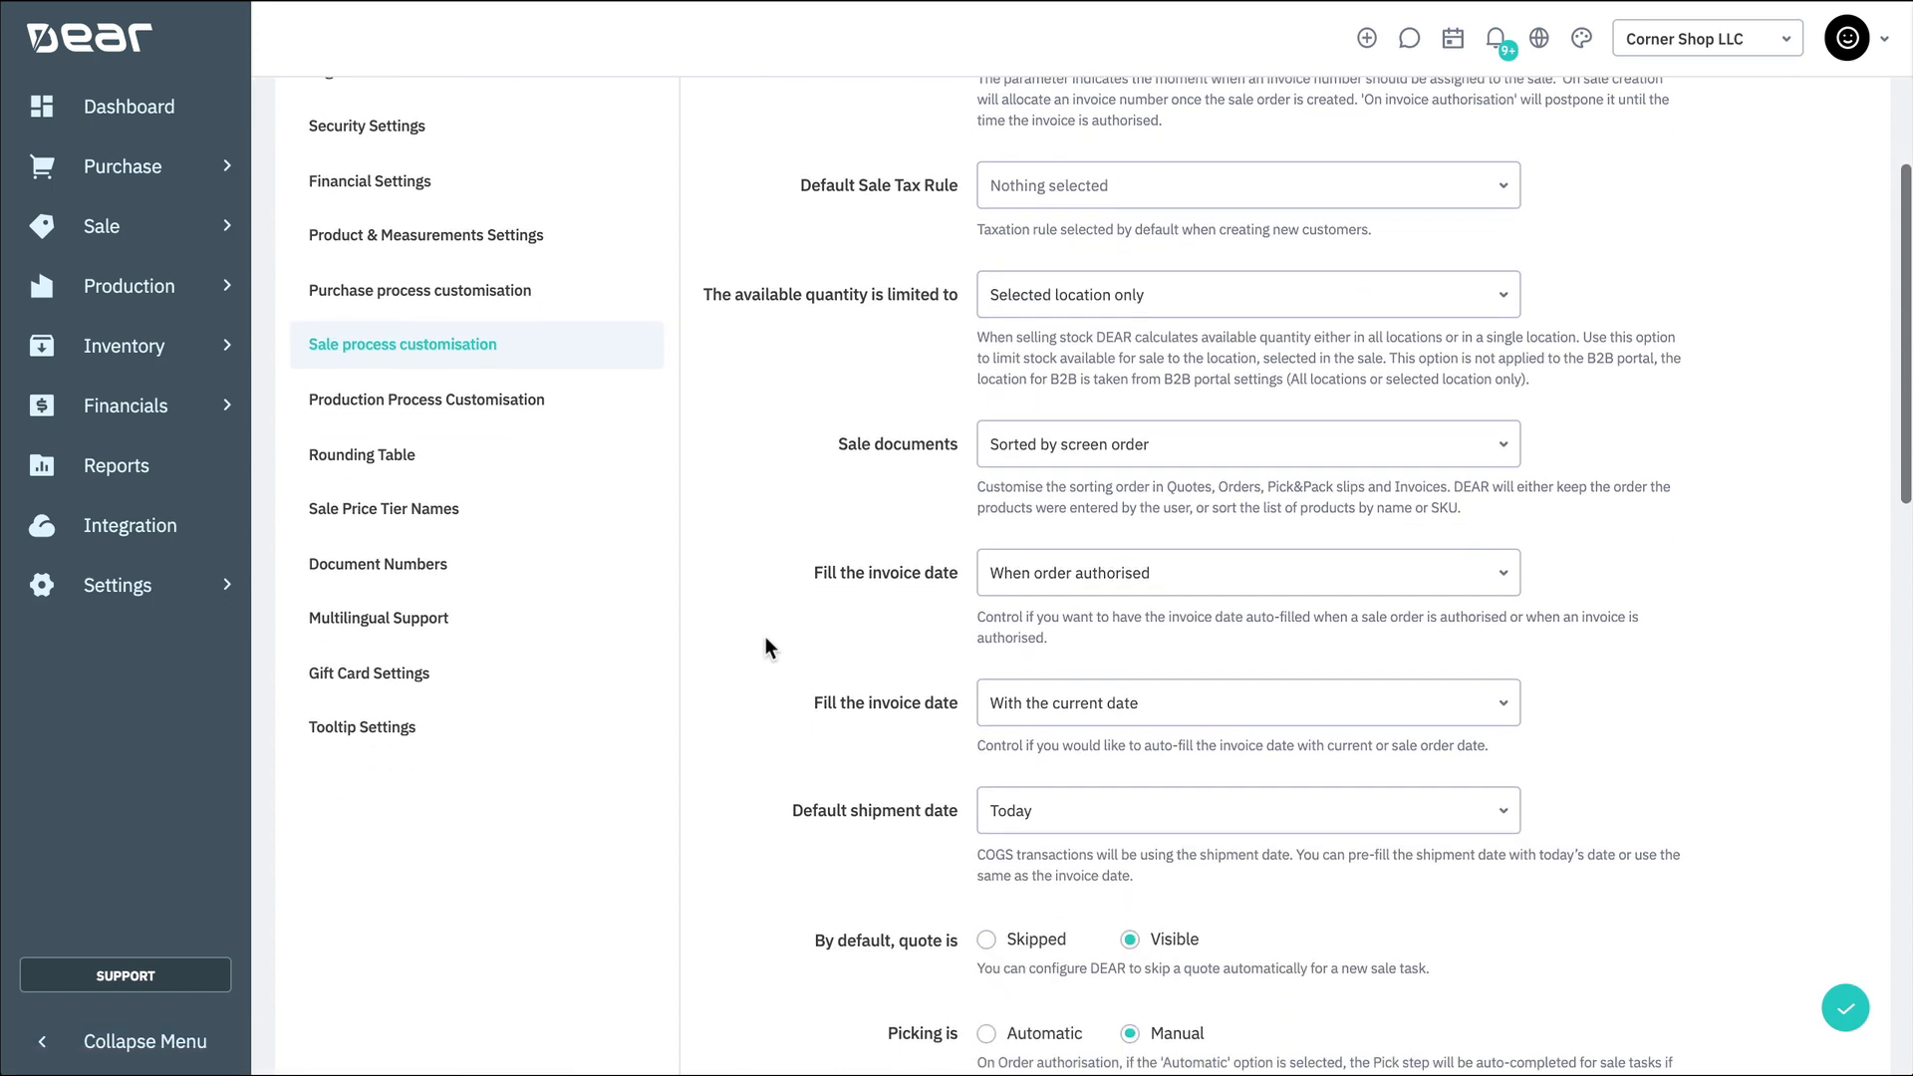
scroll(765, 638, down, 2)
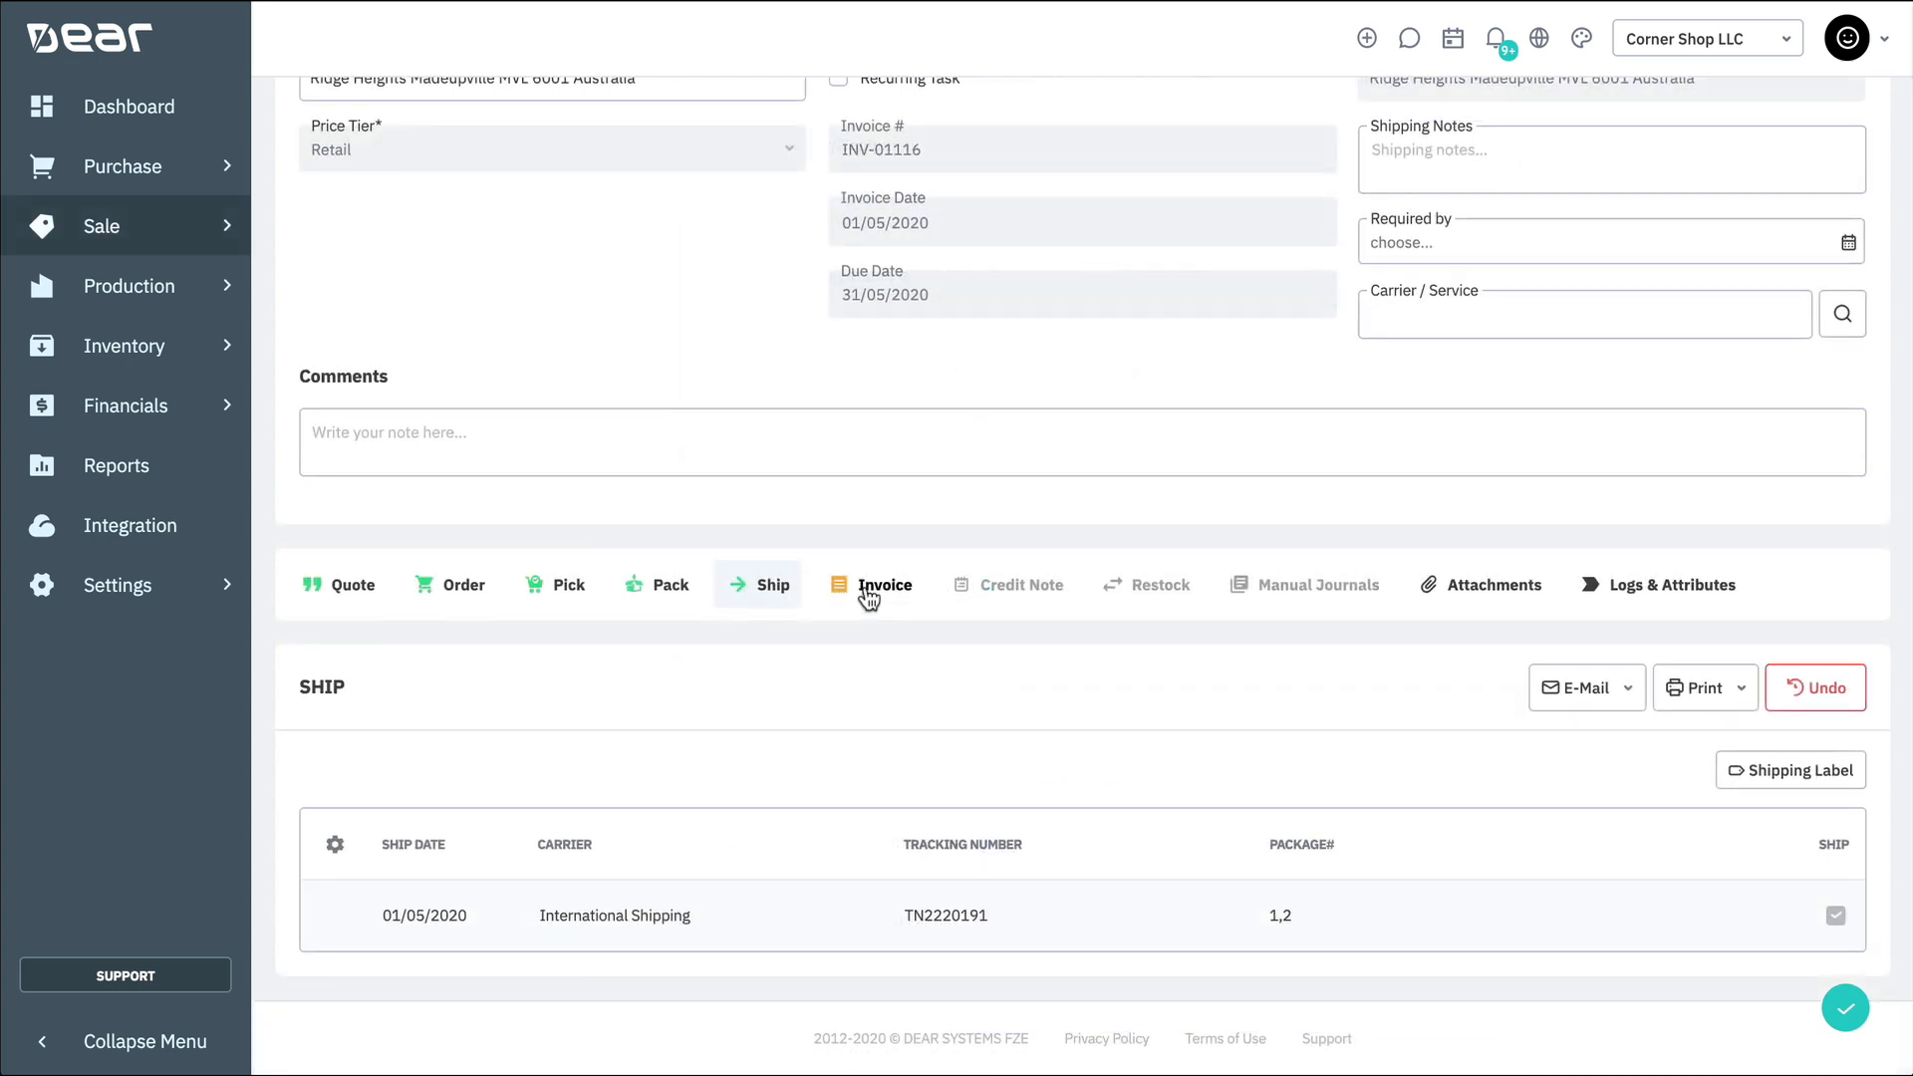
Go to the sale's Invoice stage and choose 01/05/2020 as the invoice date.
click(868, 588)
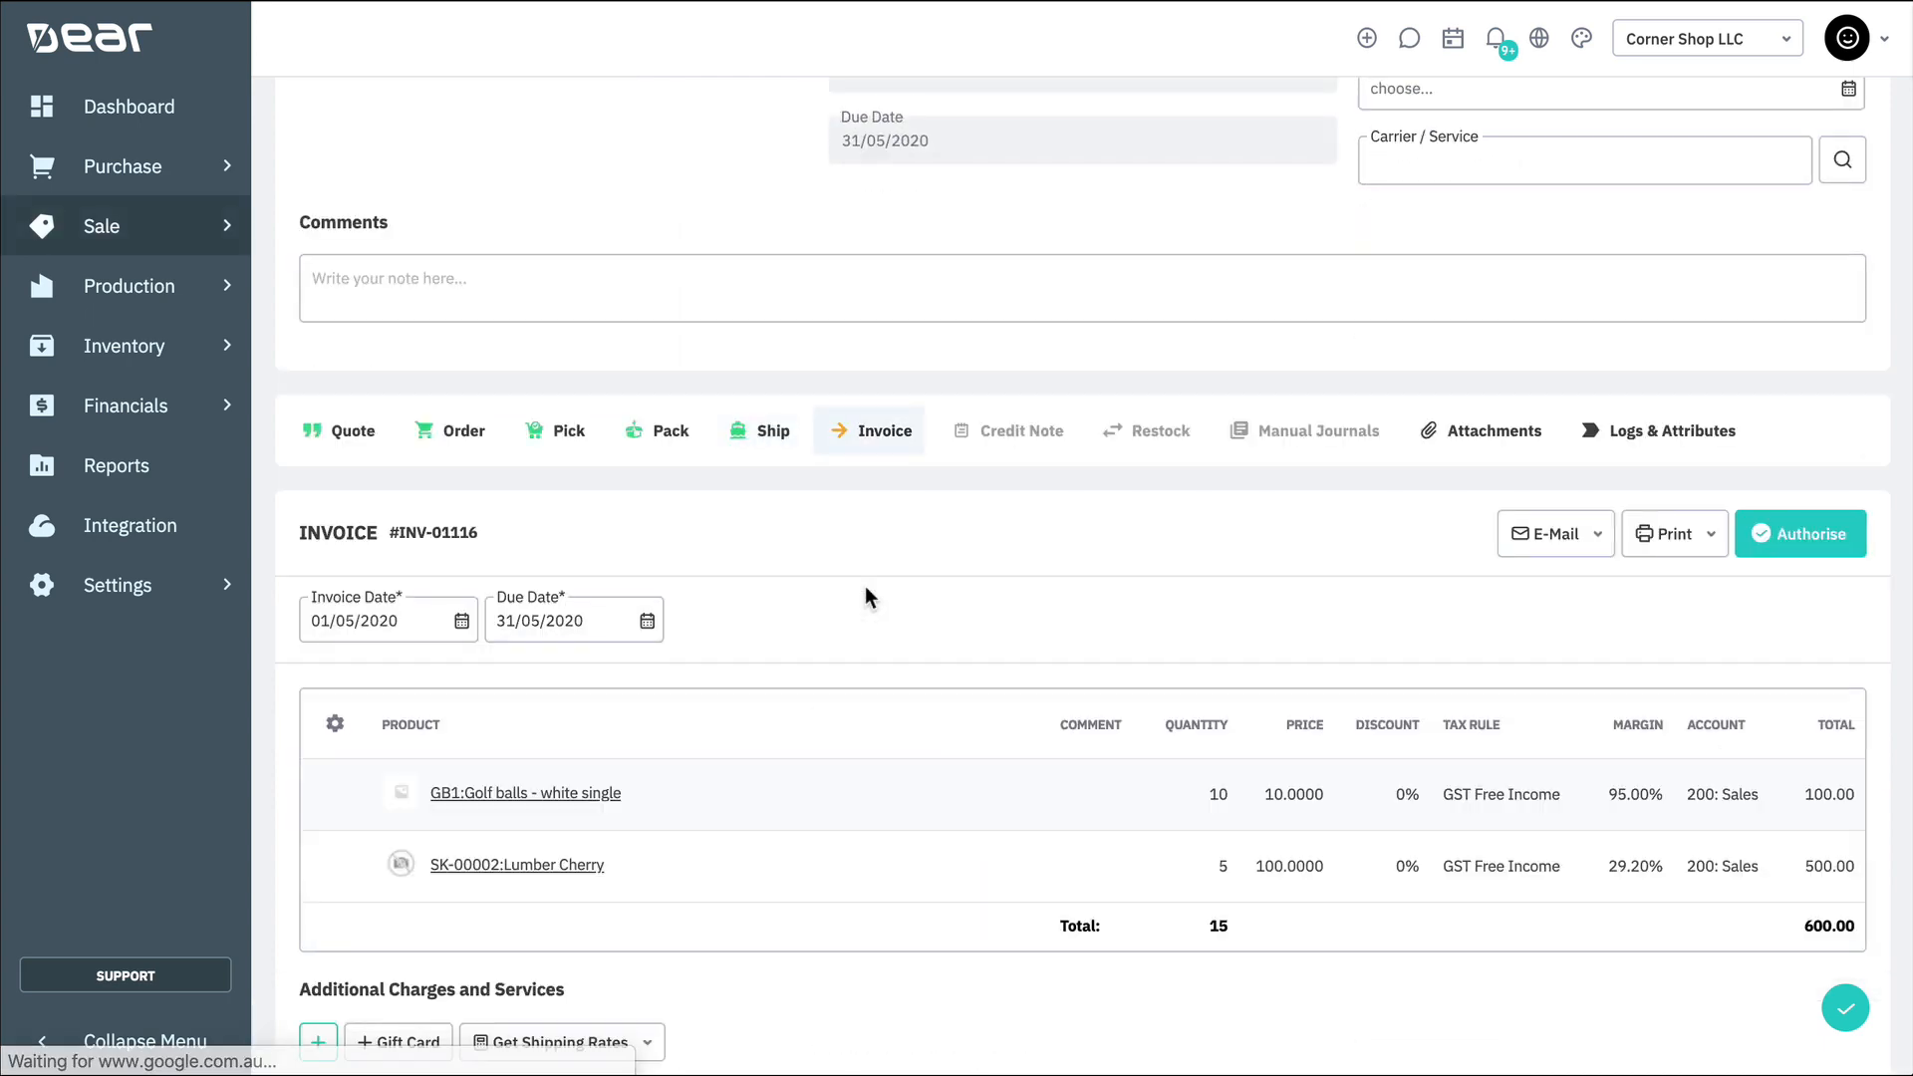
click(461, 622)
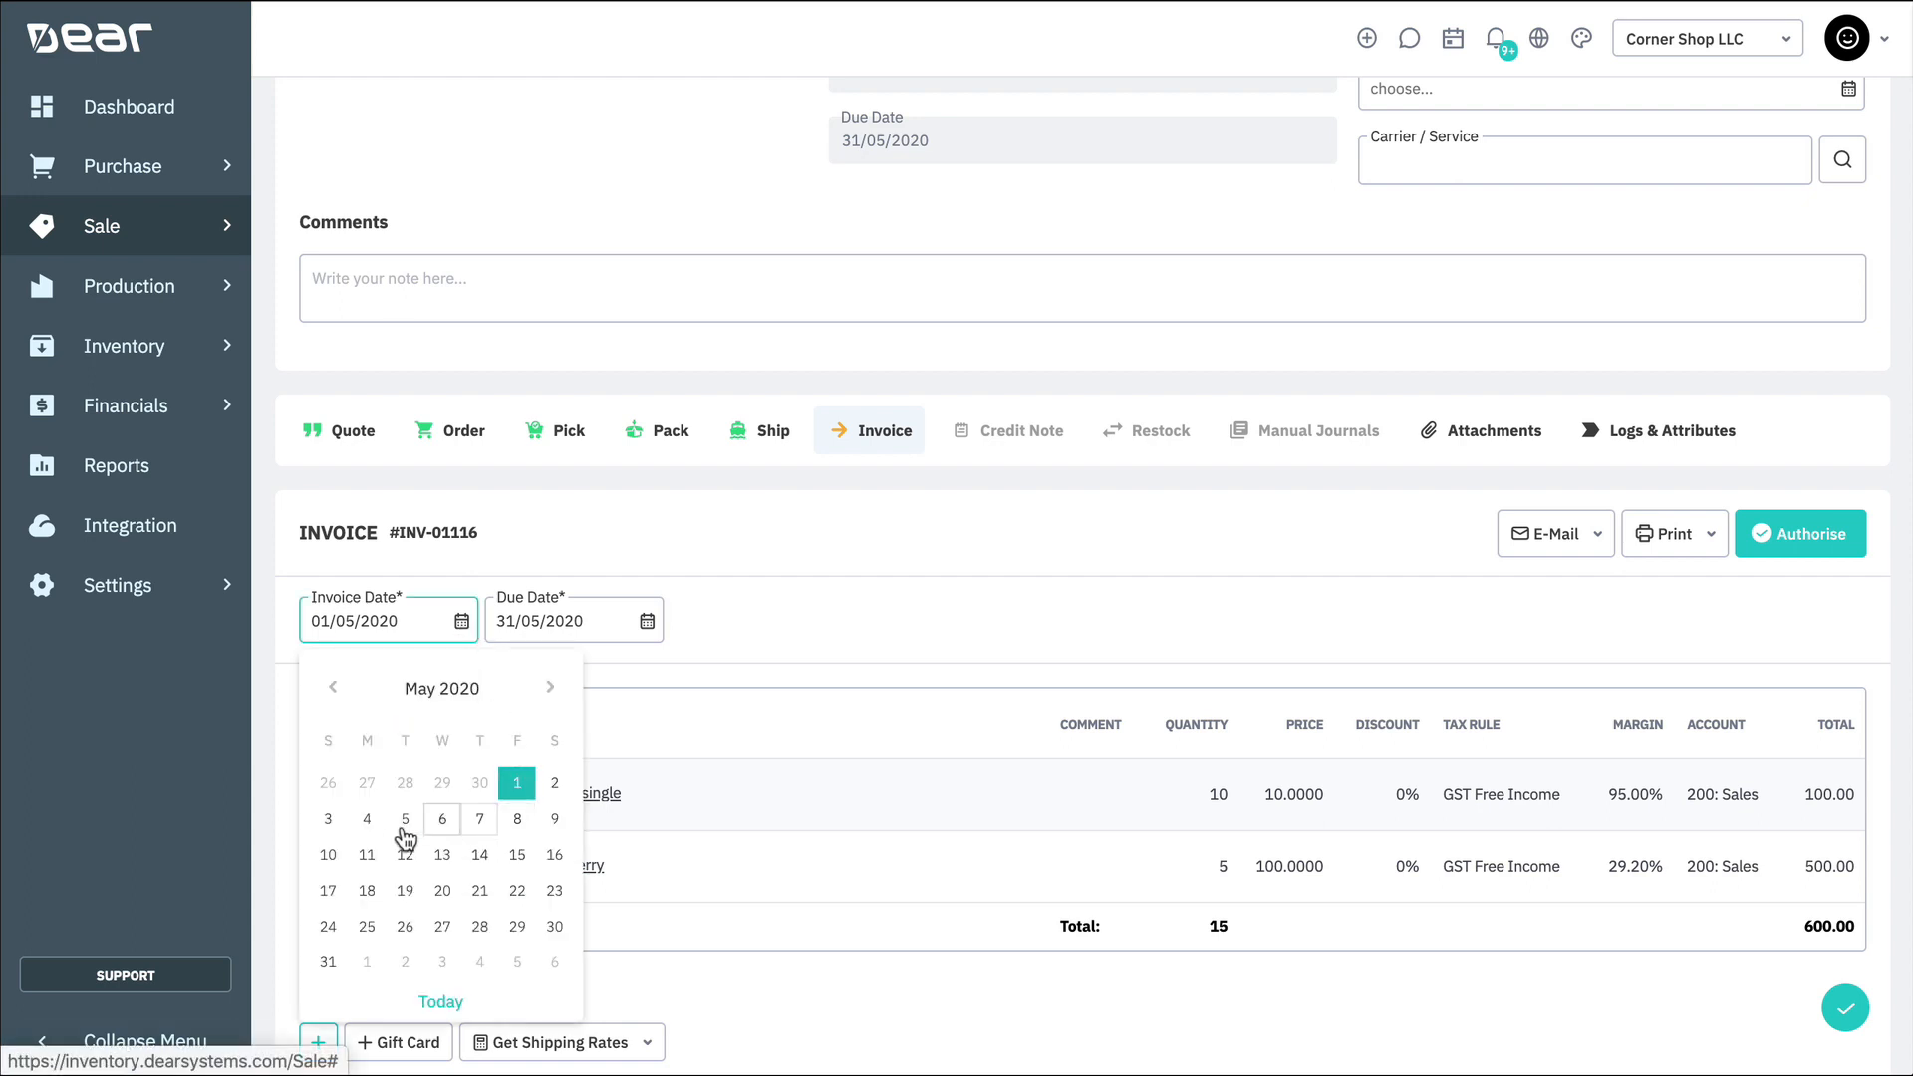
click(517, 784)
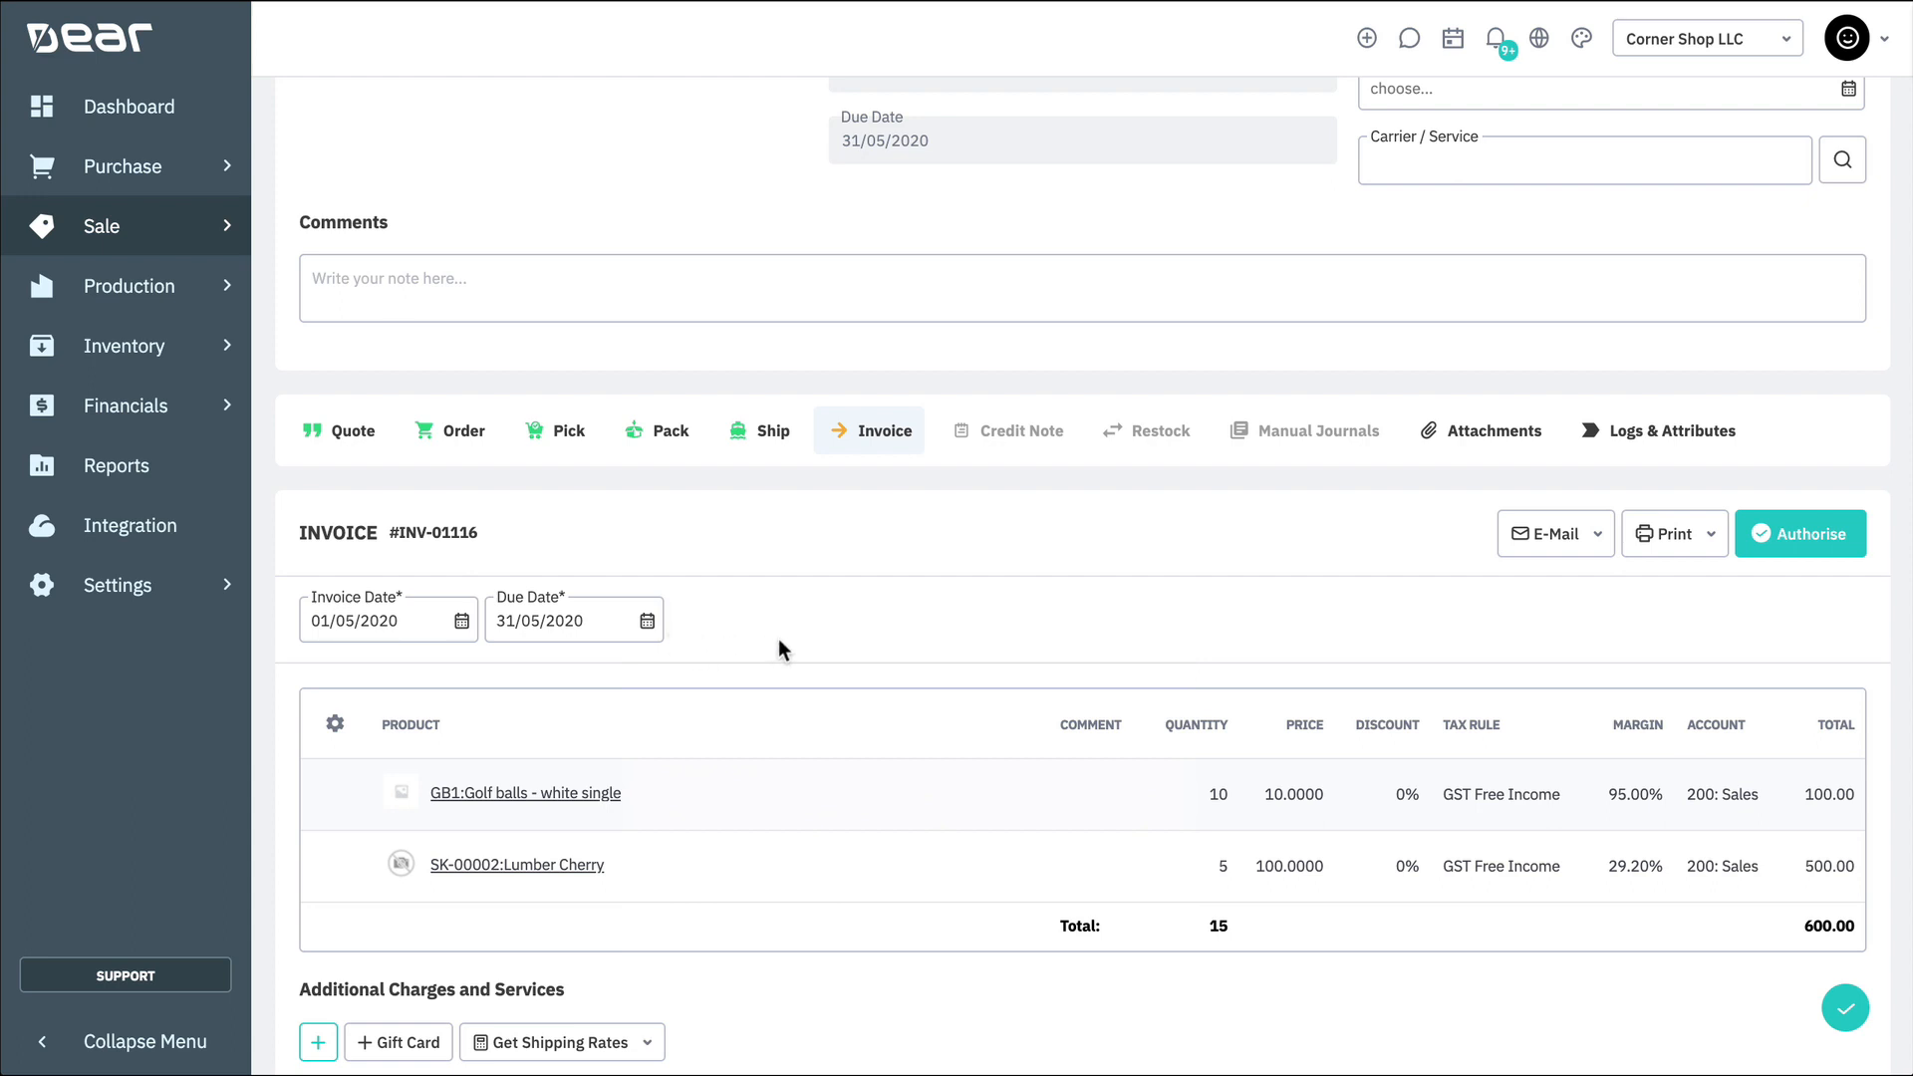
Review the invoice's product lines, additional charges and memo, and authorise the invoice.
scroll(818, 601, down, 5)
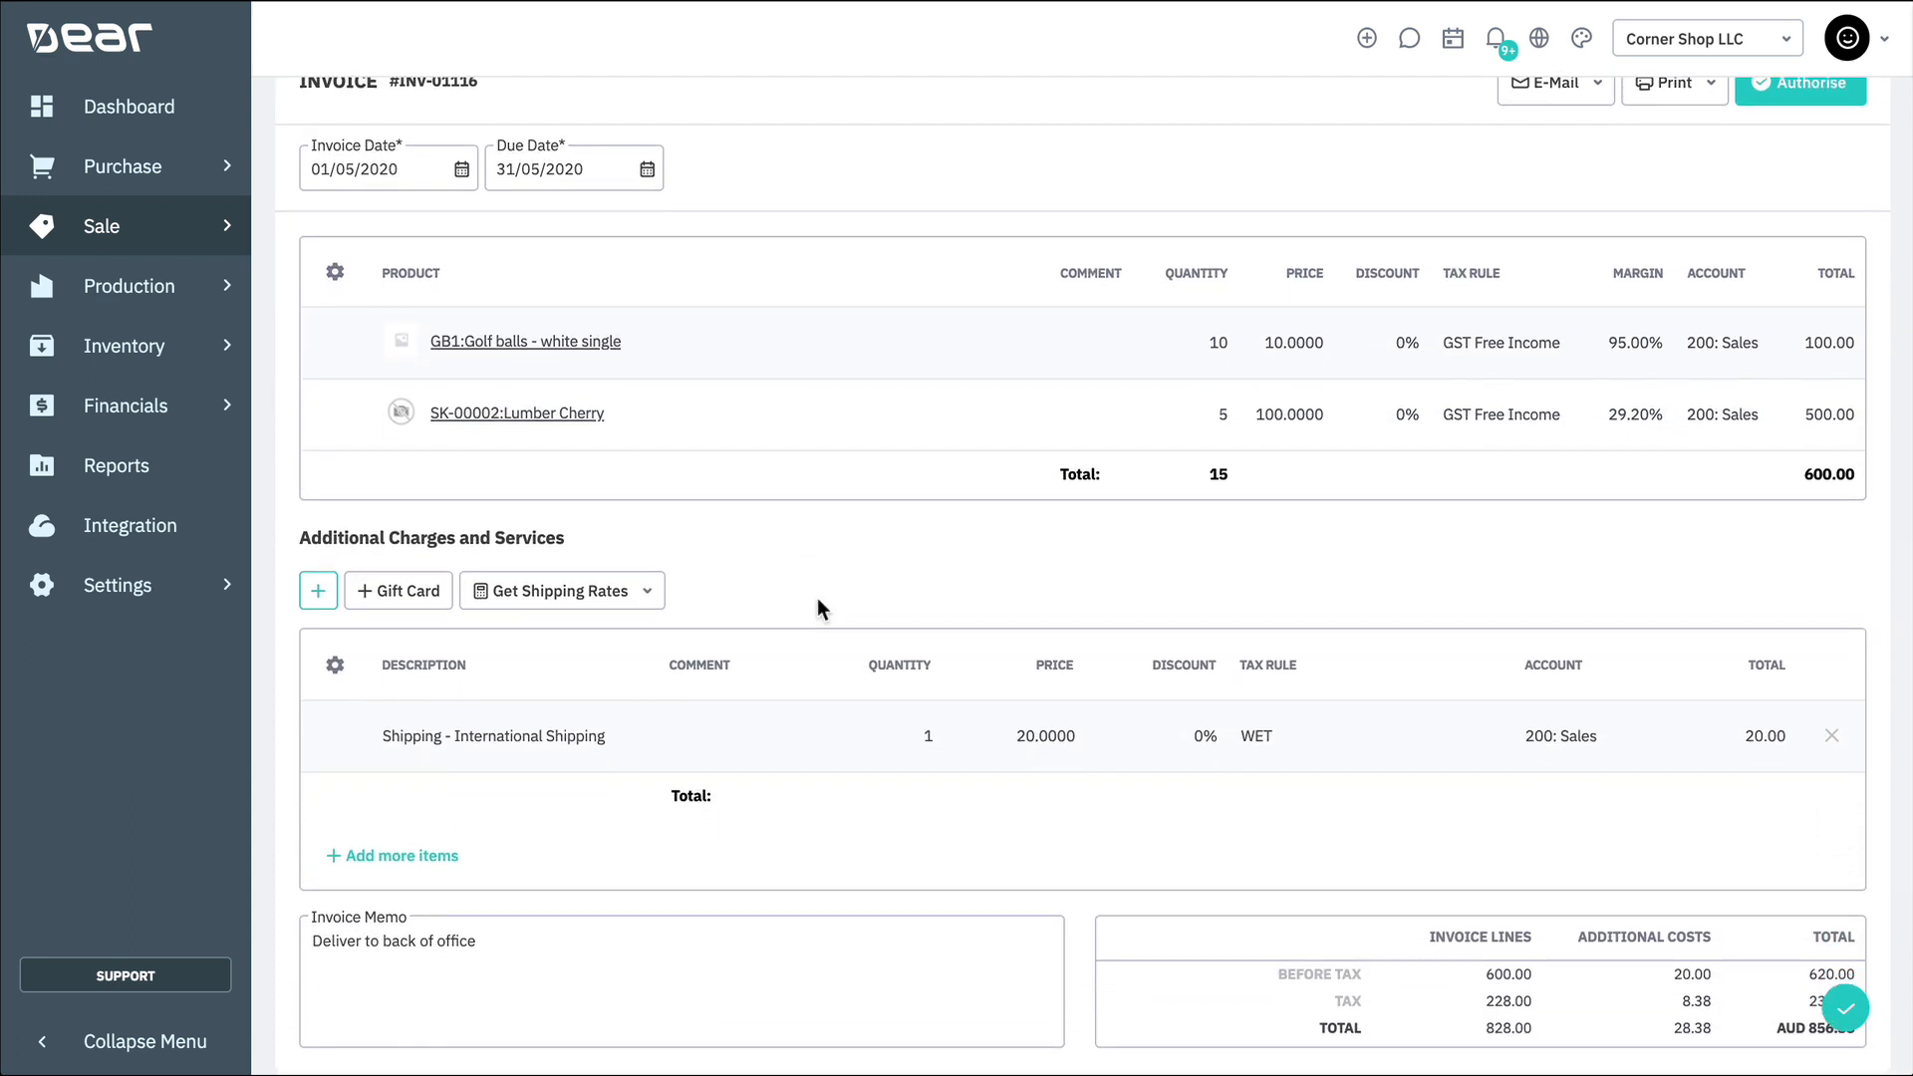
scroll(817, 600, down, 3)
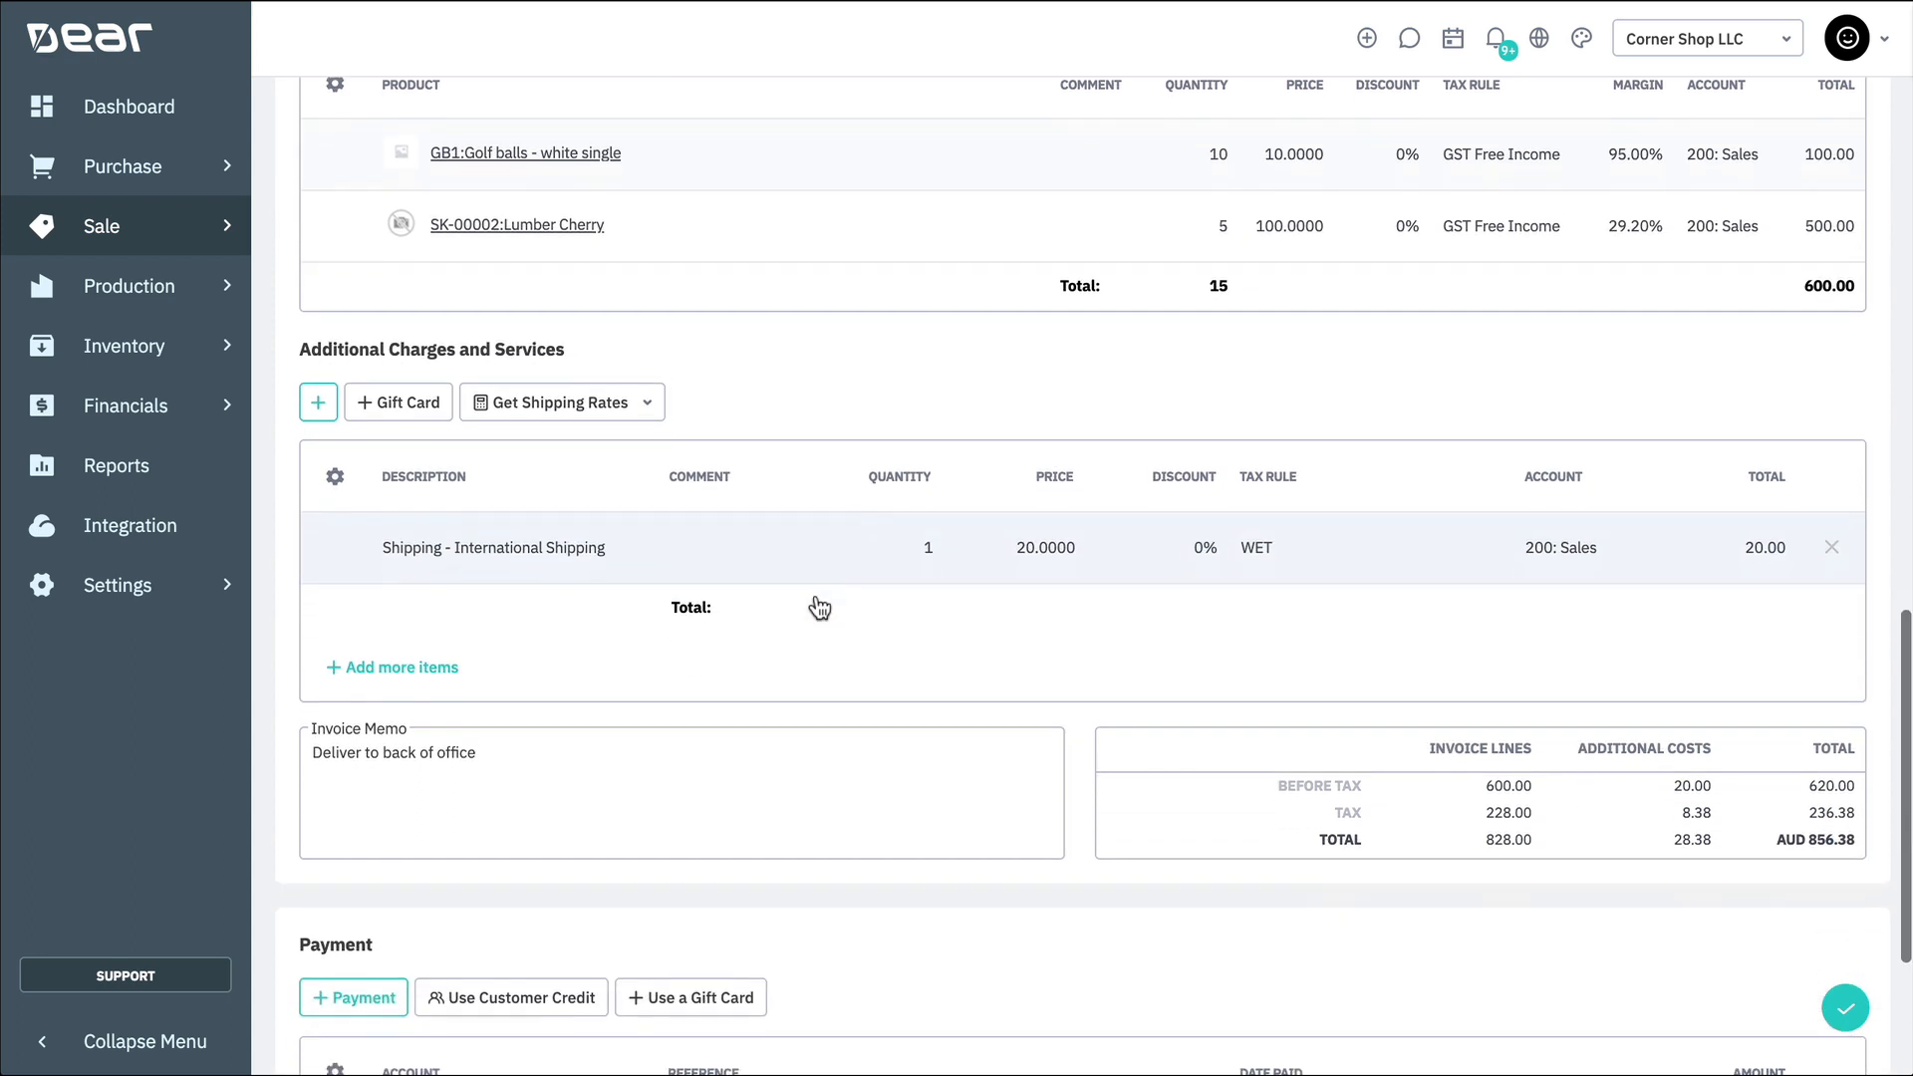
scroll(816, 595, up, 6)
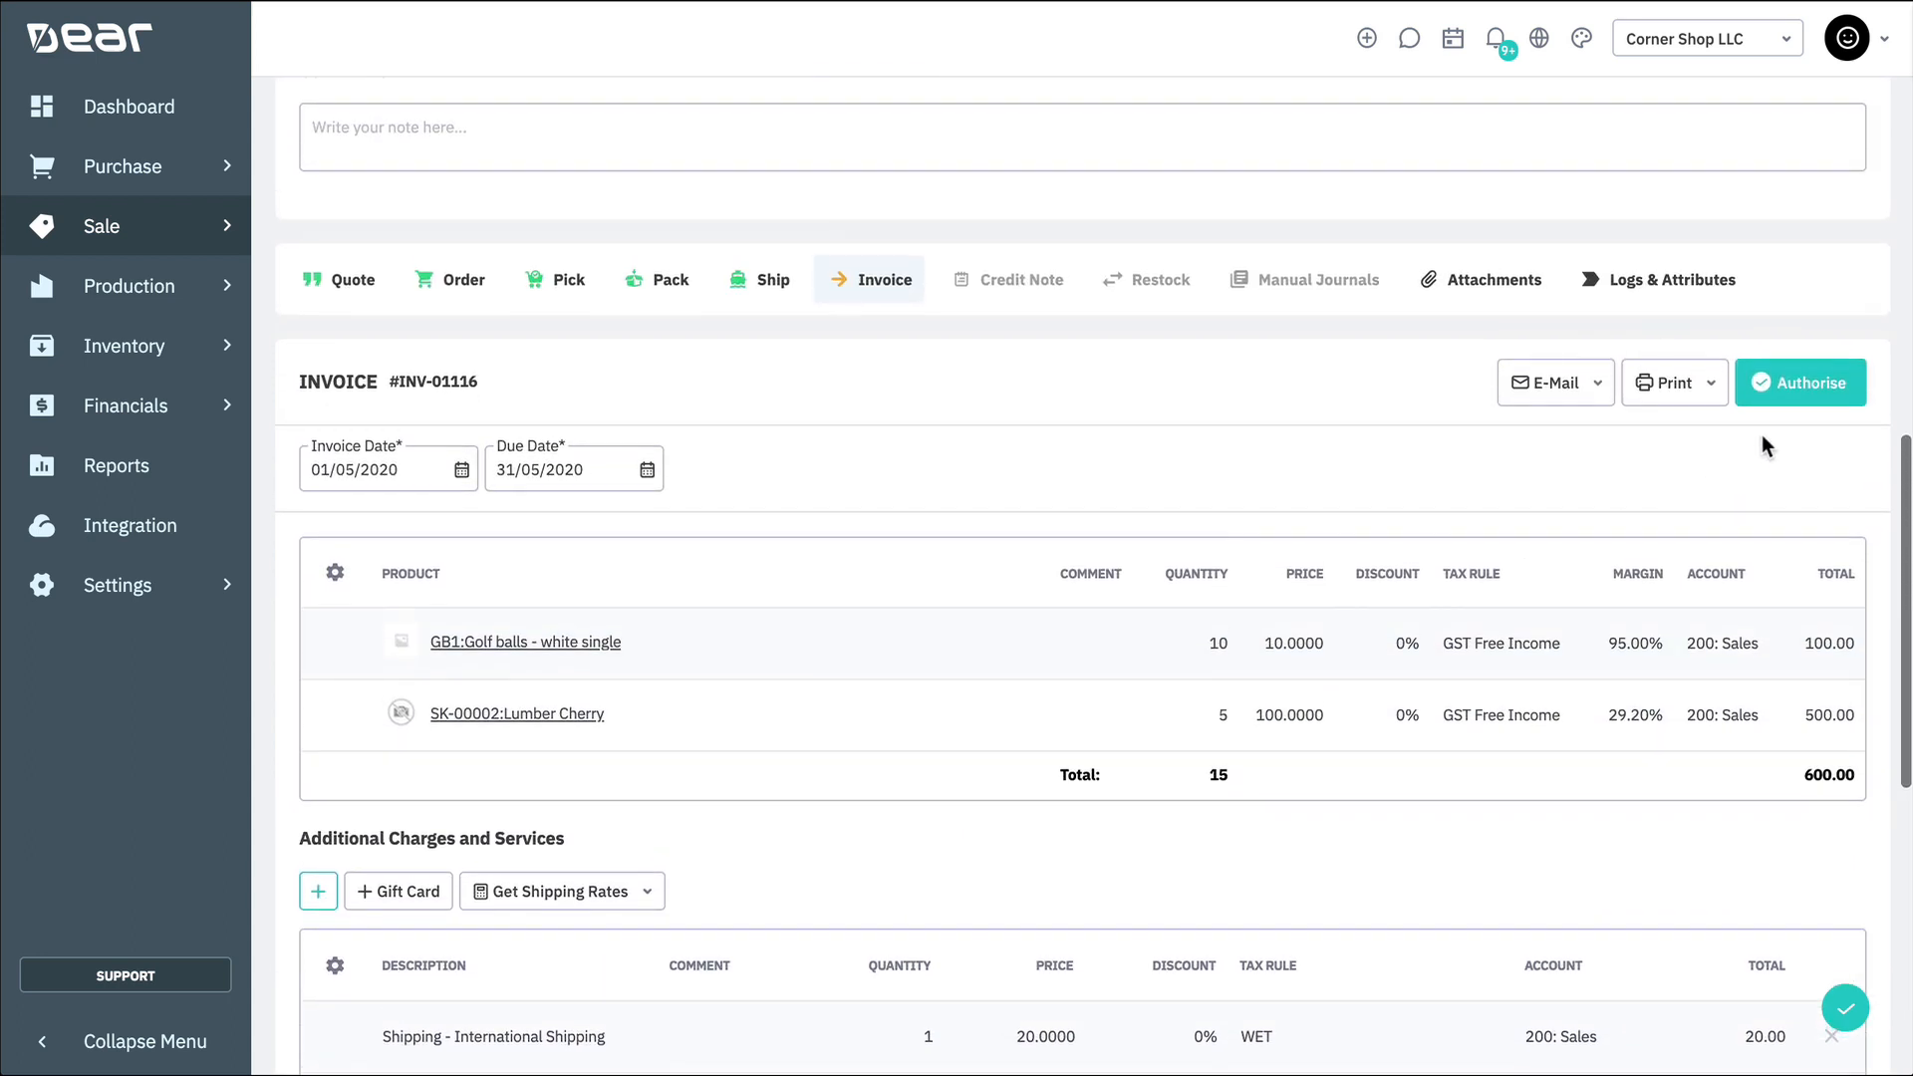
click(1784, 398)
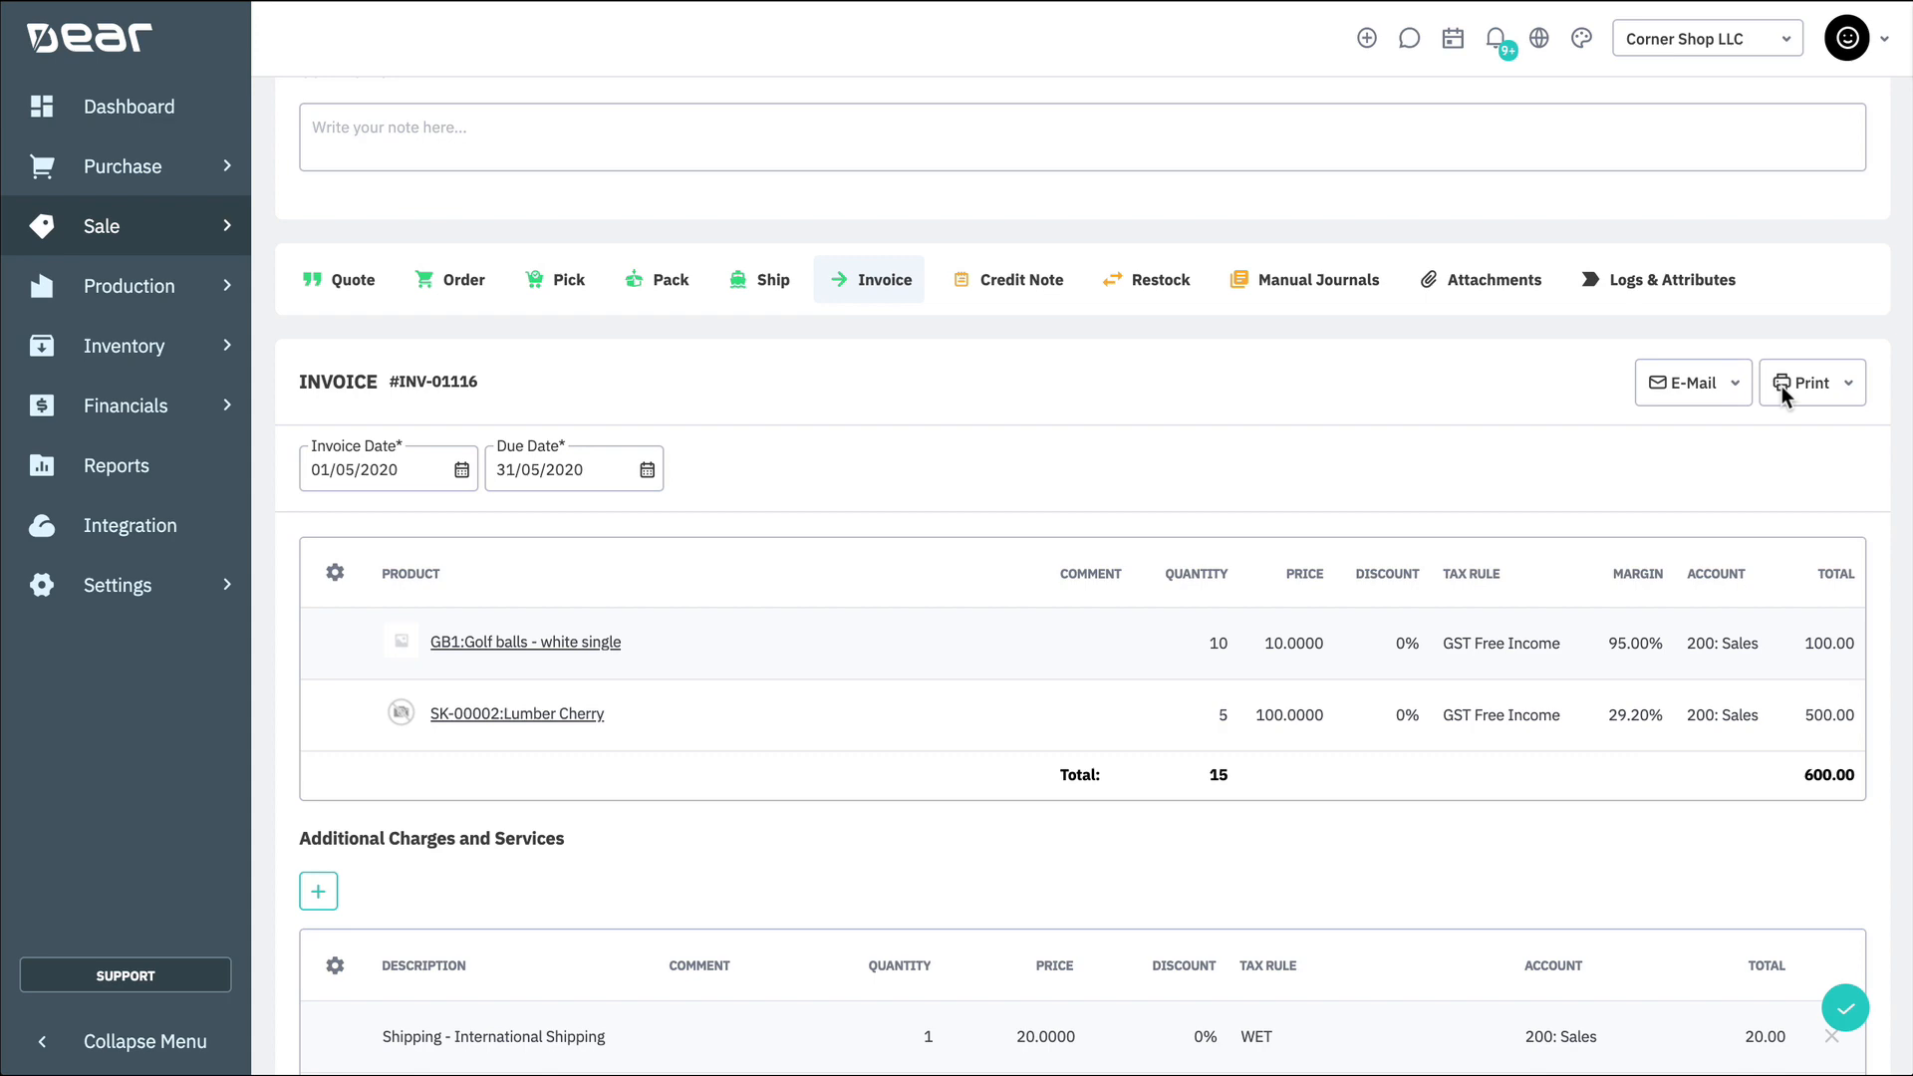
Look through the print and e-mail document options available for the authorised invoice, without choosing any.
click(1781, 386)
click(1831, 392)
click(1737, 389)
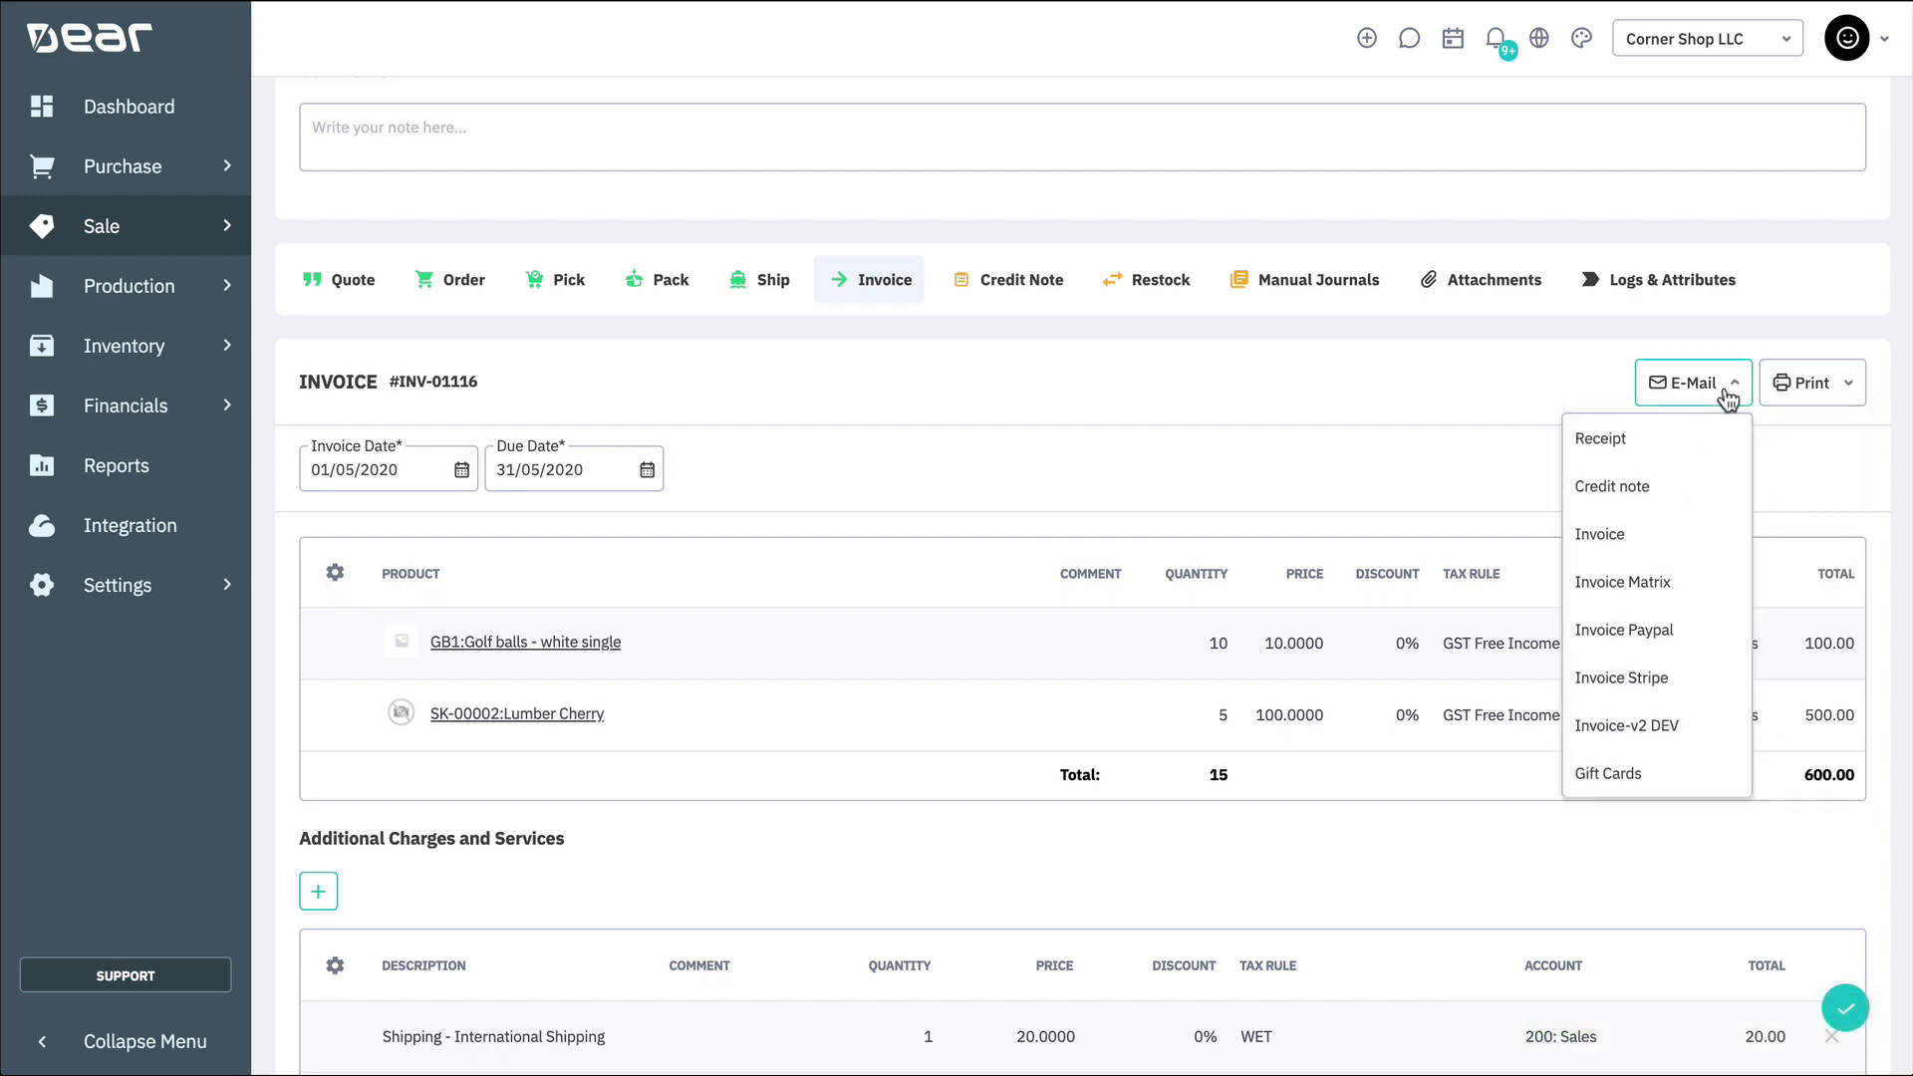
click(1415, 407)
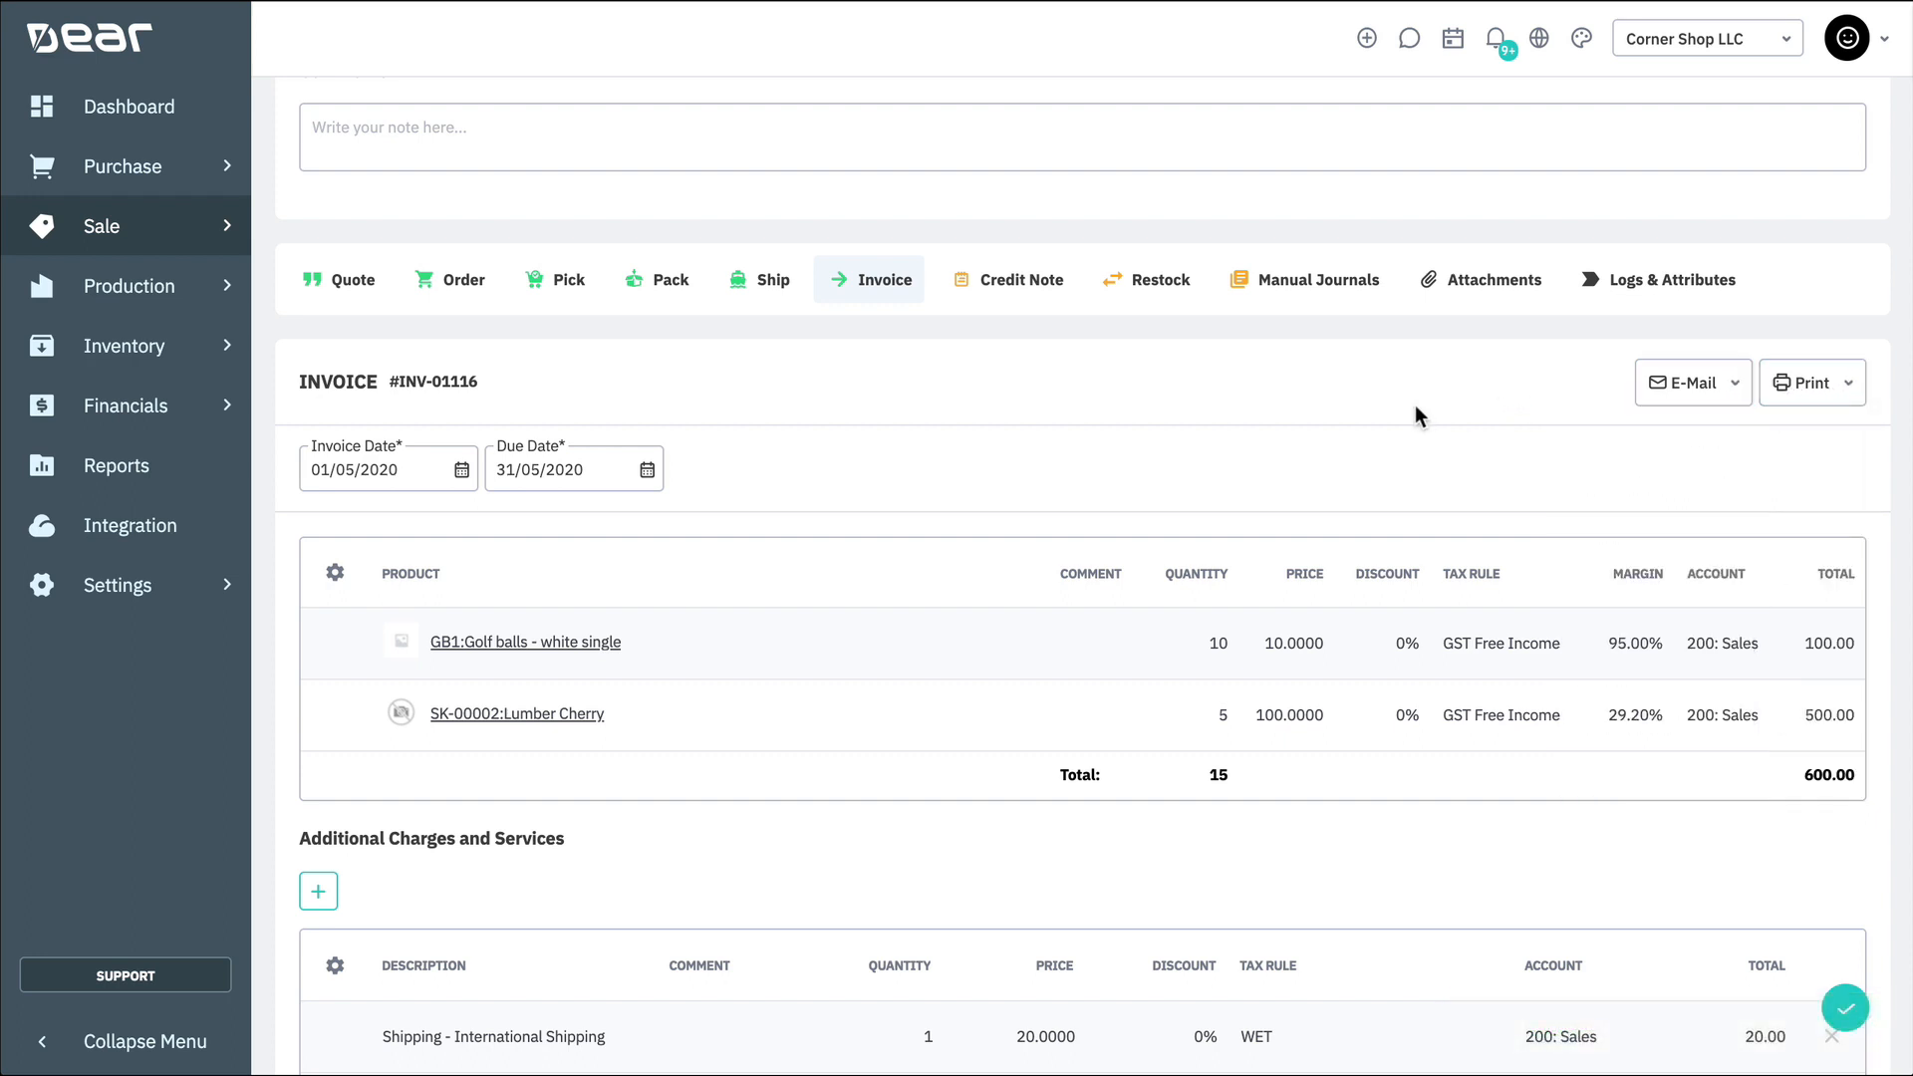